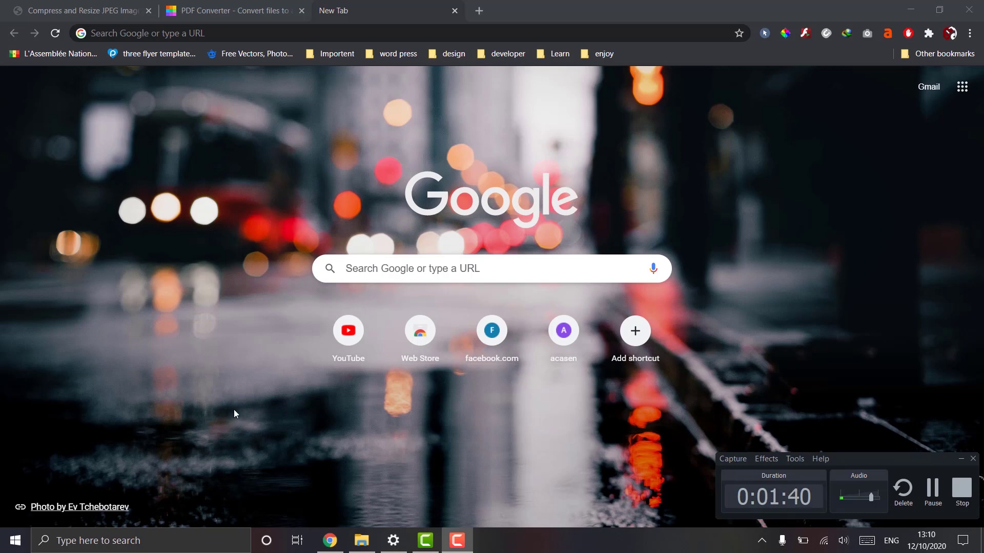
Search Google for "alqasimia" and open the Al Qasimia University website from the results.
click(534, 39)
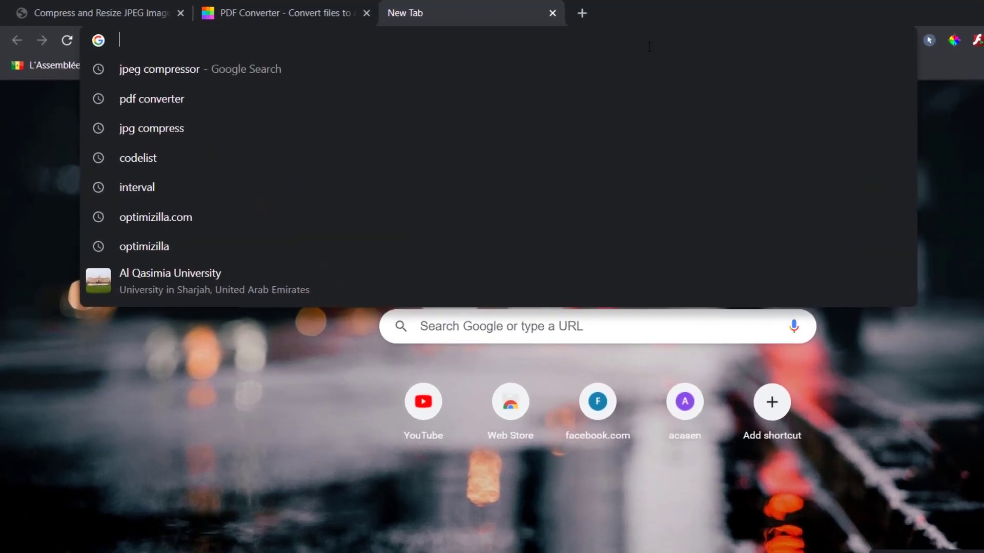
text(s)
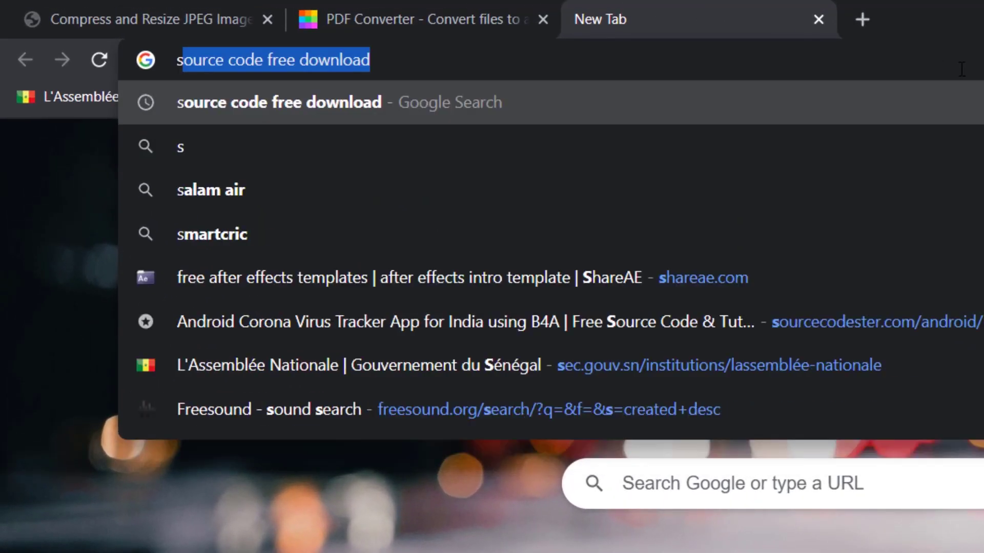
key(BackSpace)
key(BackSpace)
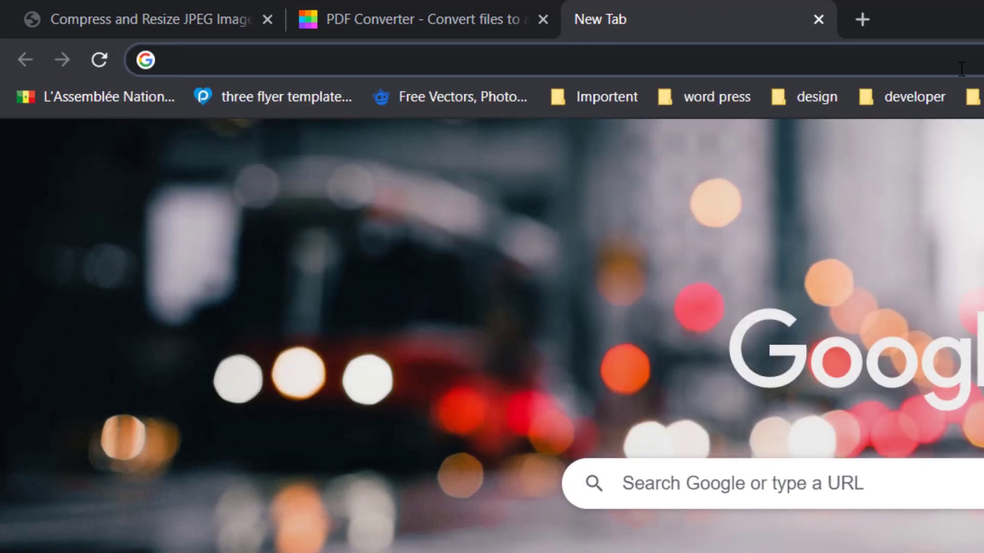
text(alqasimia)
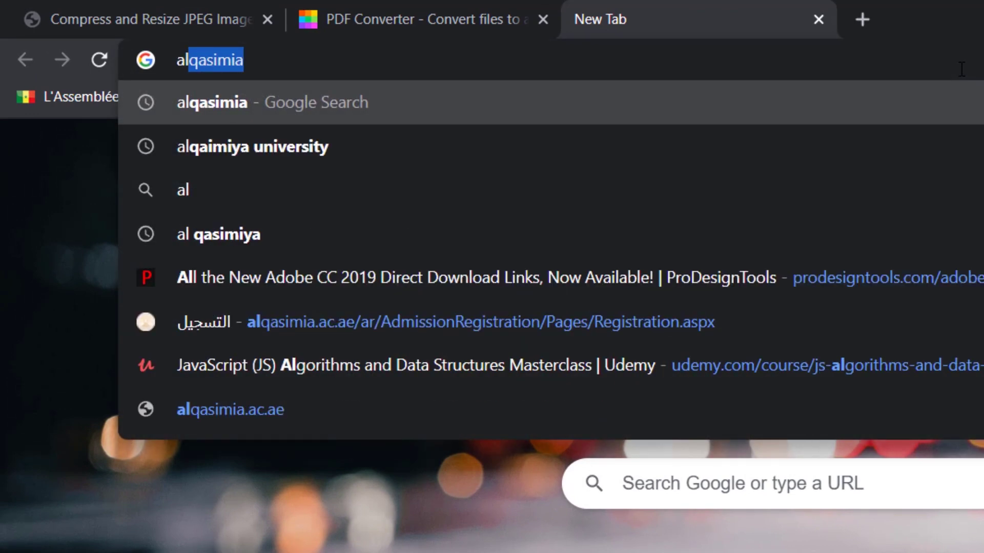
key(Right)
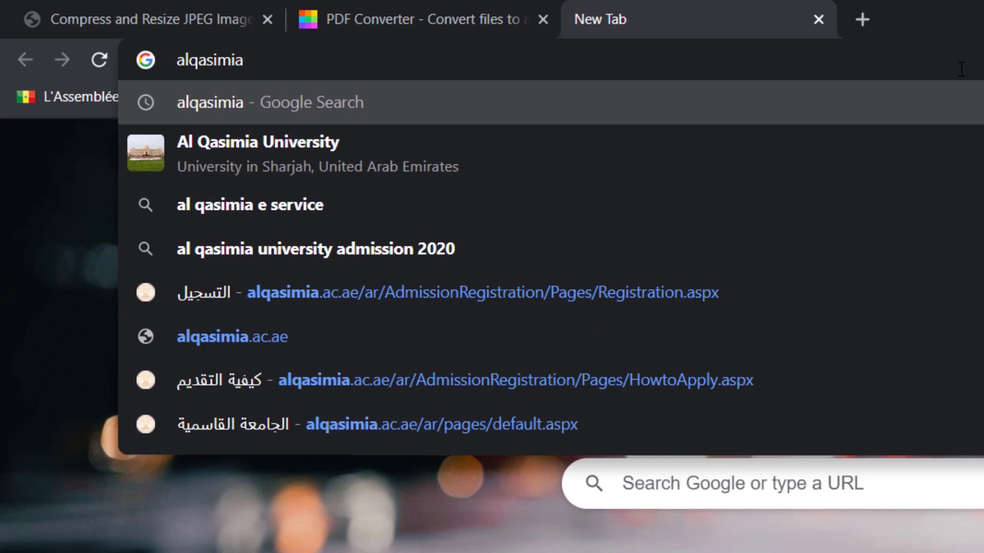
key(Return)
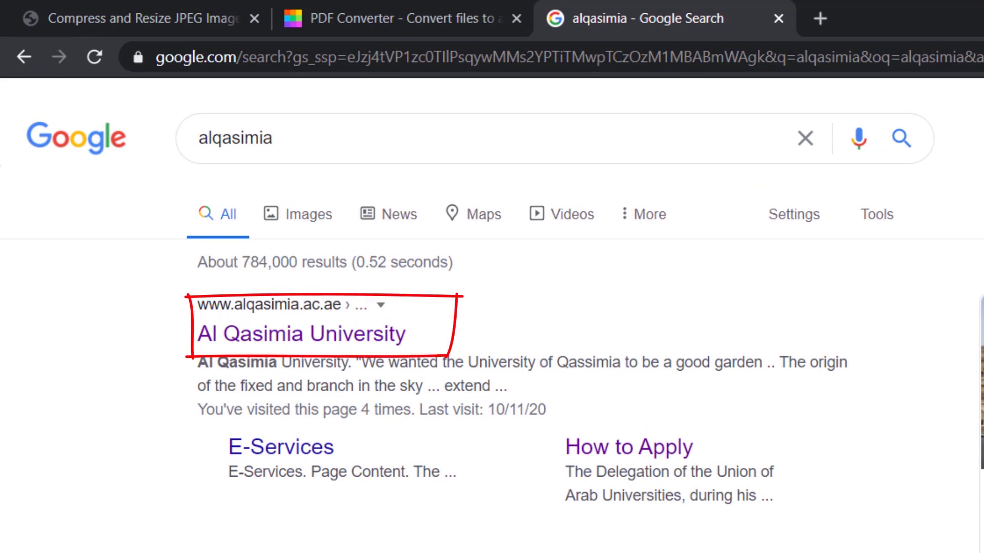
click(345, 344)
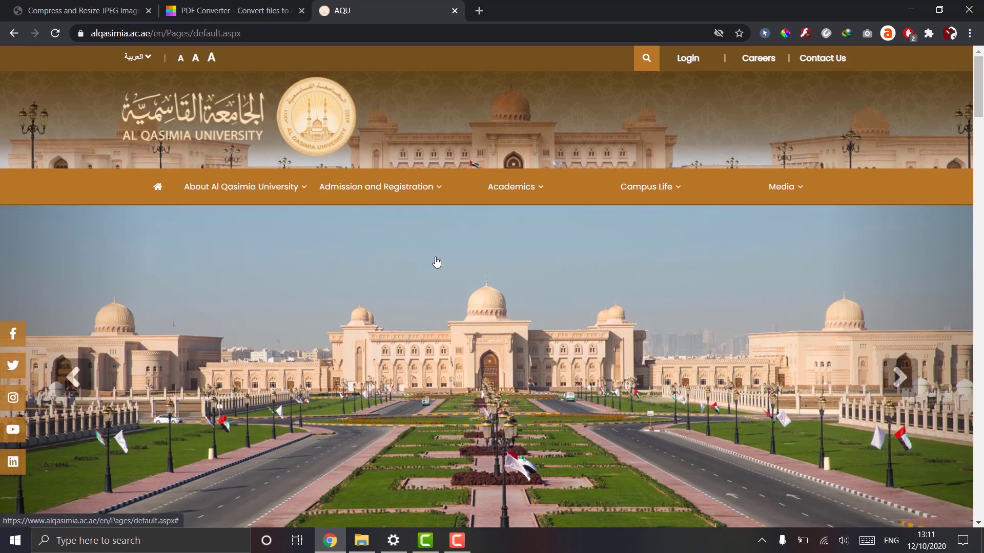
Switch the university website's language to Arabic (العربية).
scroll(436, 264, down, 5)
scroll(435, 263, up, 6)
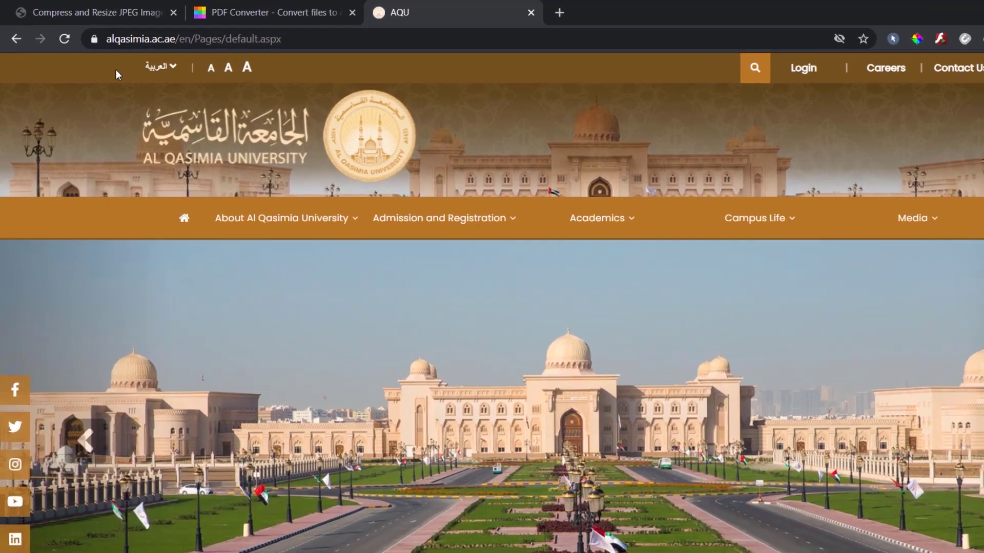
mouse_move(146, 68)
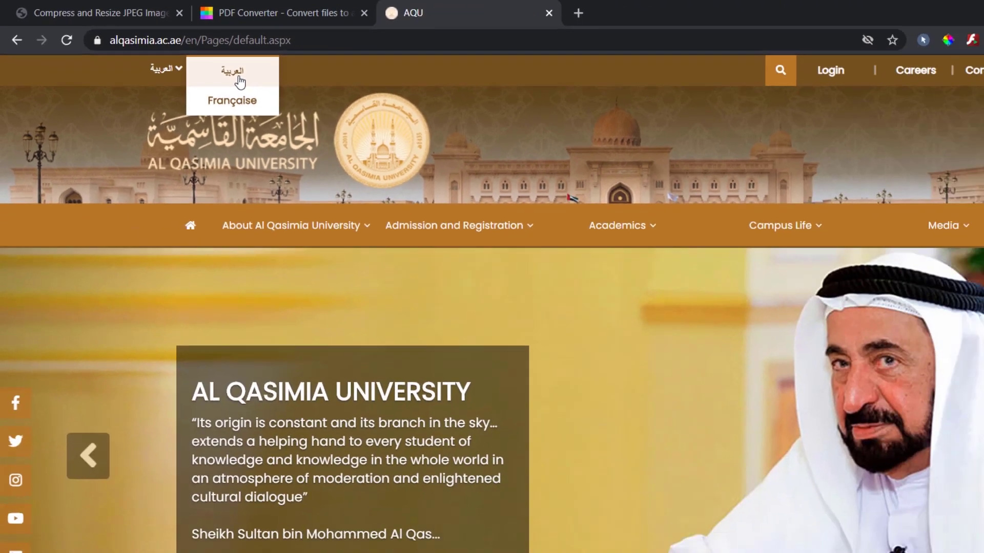
click(383, 126)
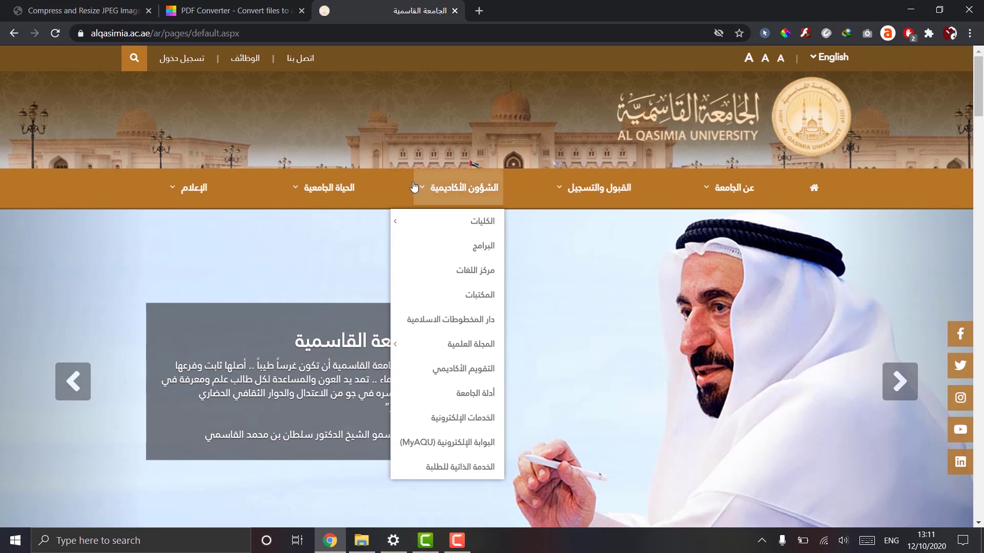
Open the how-to-apply page (كيفية التقديم) of the admission and registration section (القبول والتسجيل).
mouse_move(362, 191)
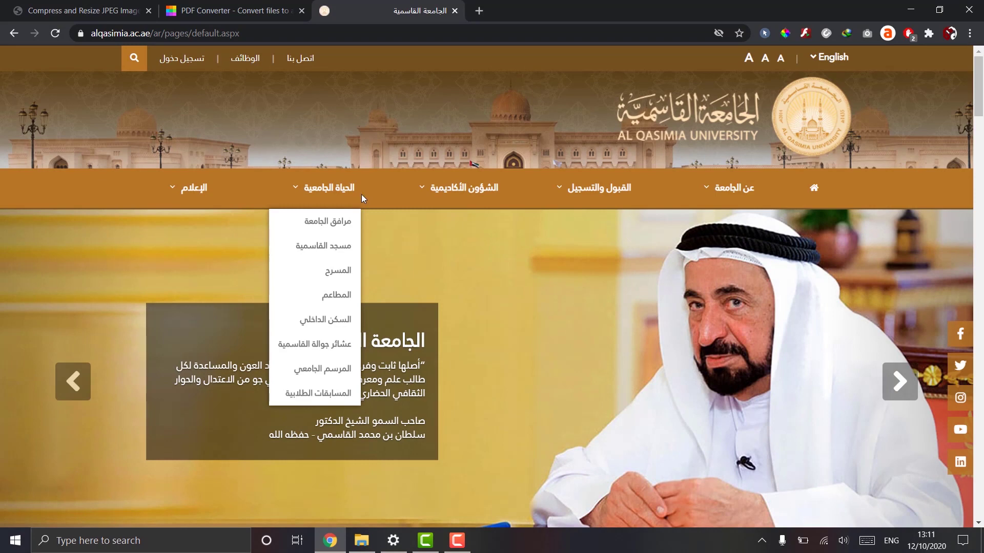
mouse_move(439, 193)
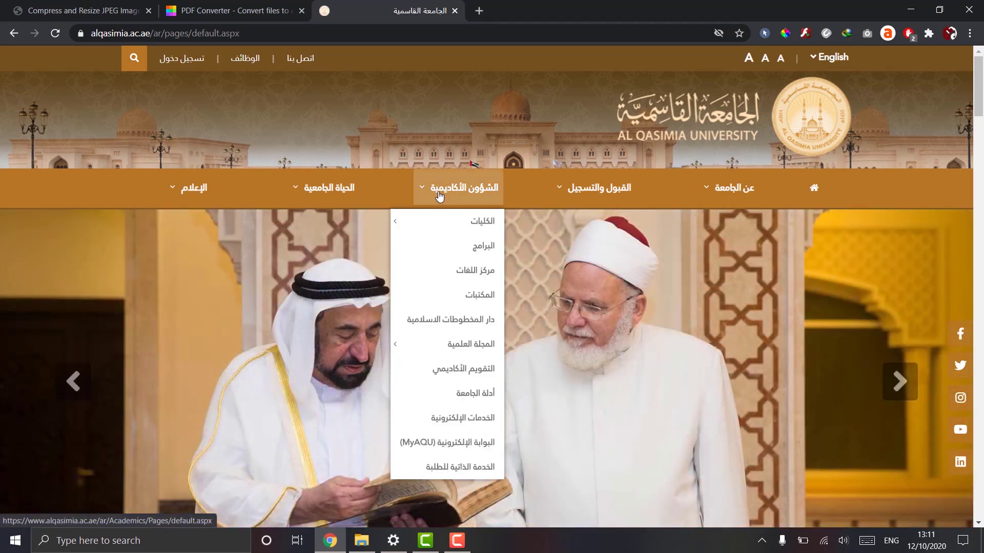
mouse_move(579, 205)
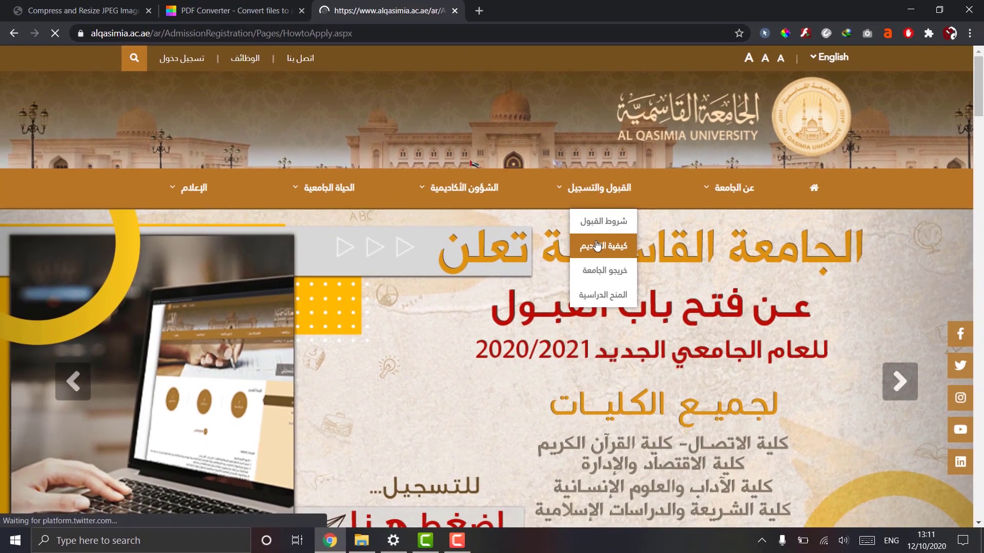
click(558, 264)
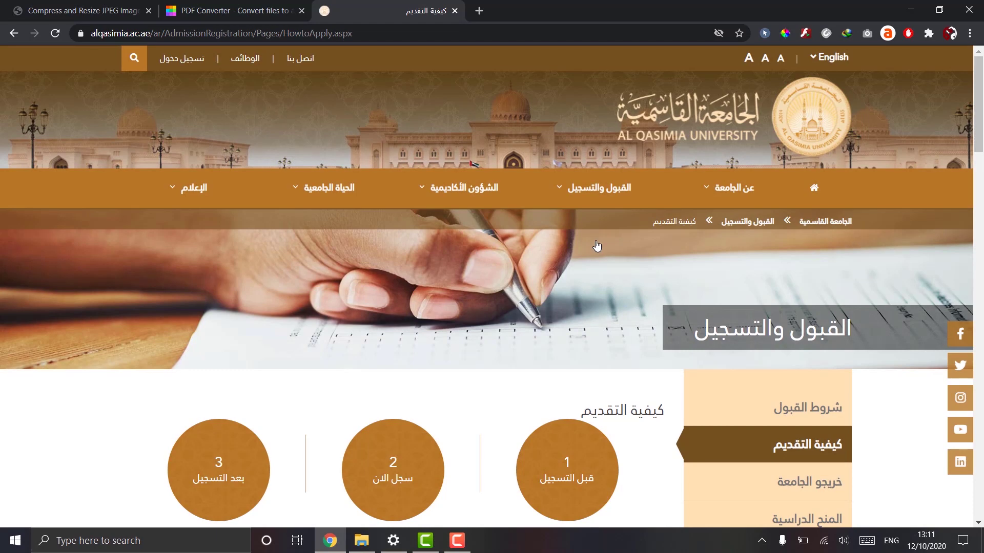
Go to step 2 of the application guide and open the online registration form with سجل الان.
scroll(597, 246, down, 5)
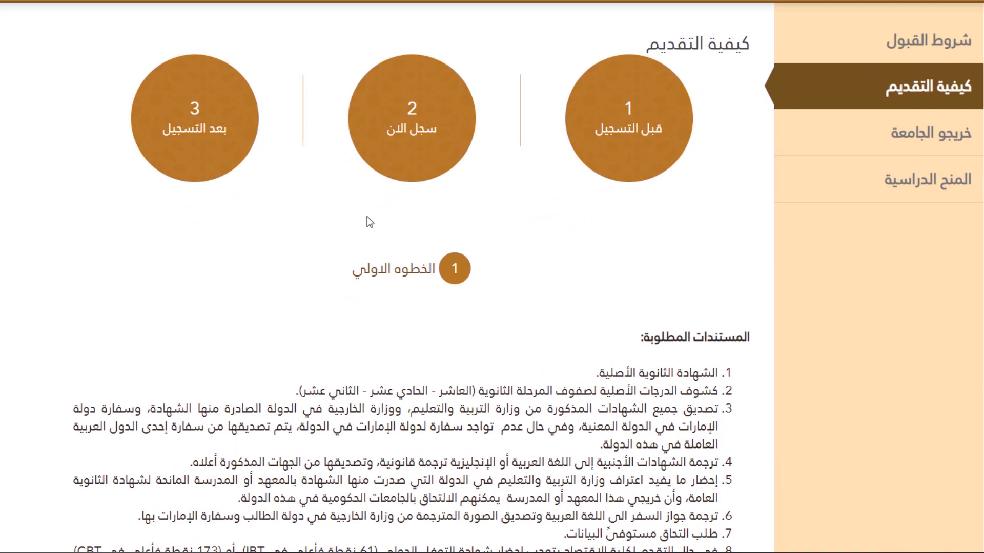
click(434, 137)
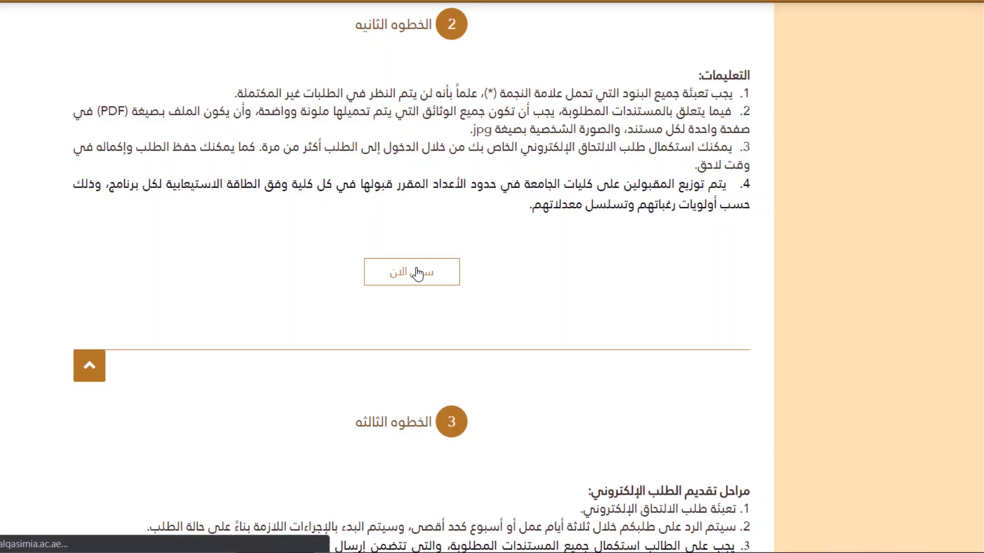
click(417, 274)
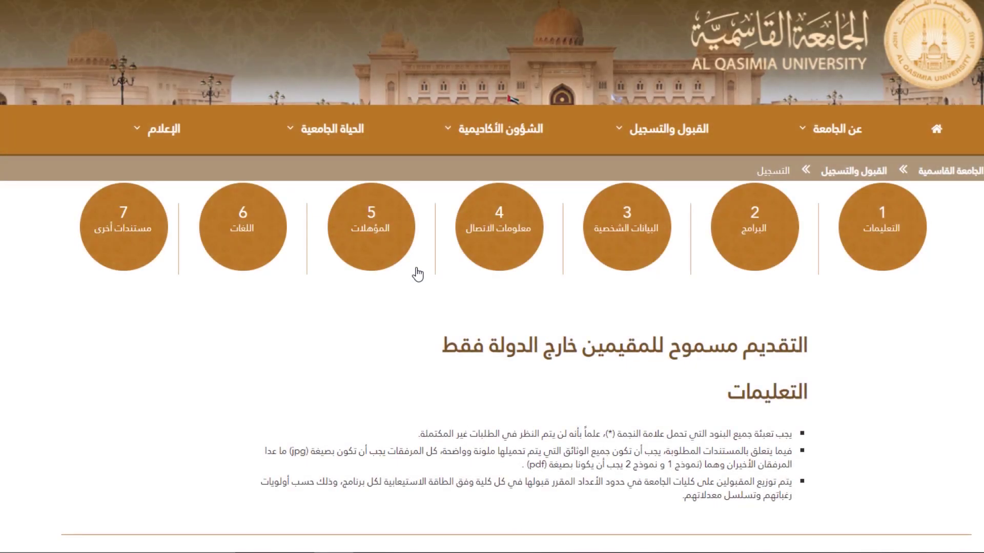
Read the registration instructions (التعليمات) on required starred fields, jpg and pdf attachment formats, and distribution of applicants among colleges.
scroll(418, 275, down, 2)
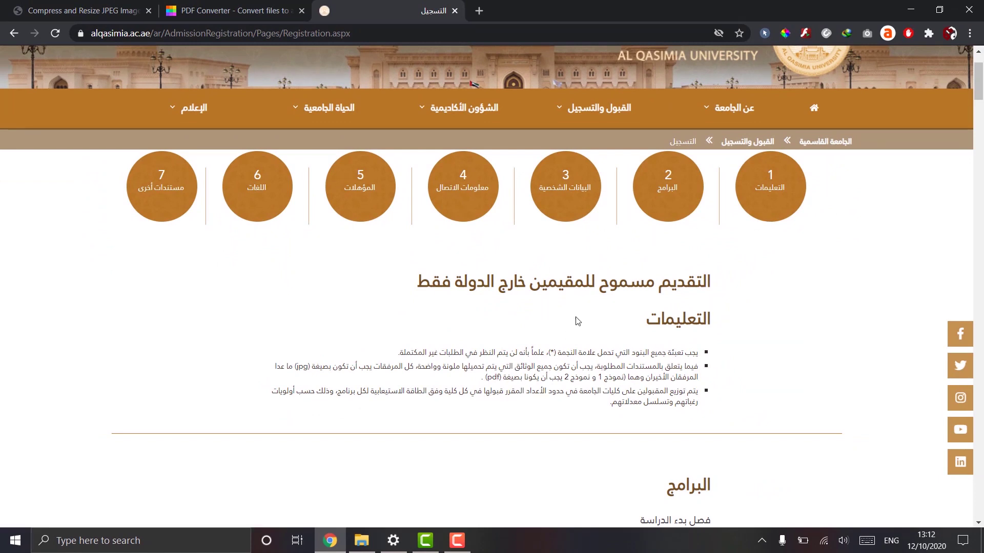
scroll(582, 307, down, 4)
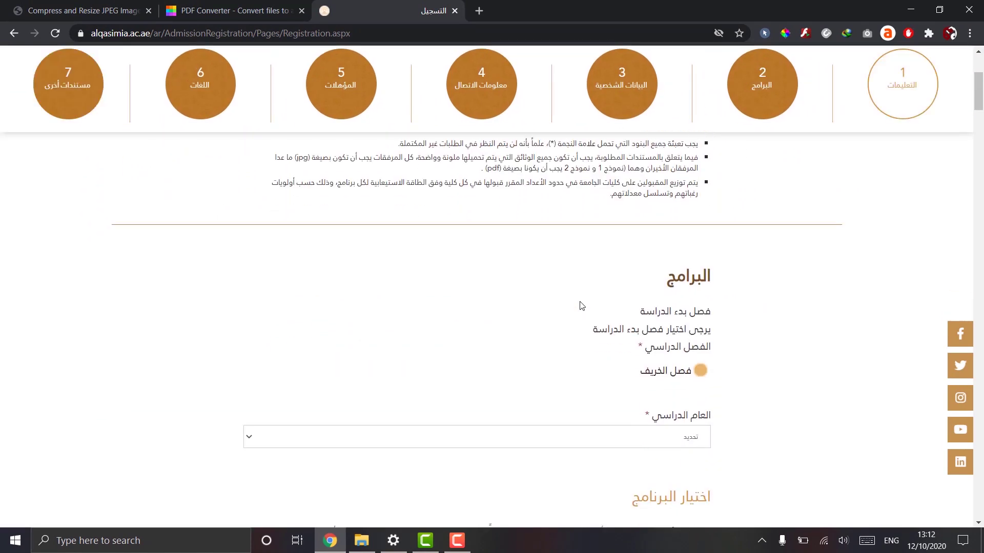
scroll(582, 306, up, 4)
scroll(581, 307, down, 4)
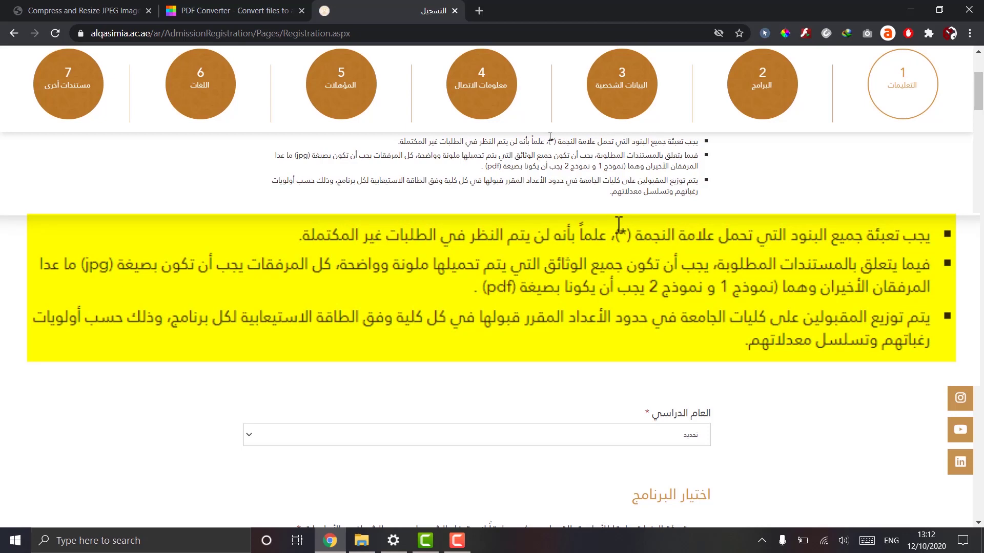
drag(550, 138, 556, 140)
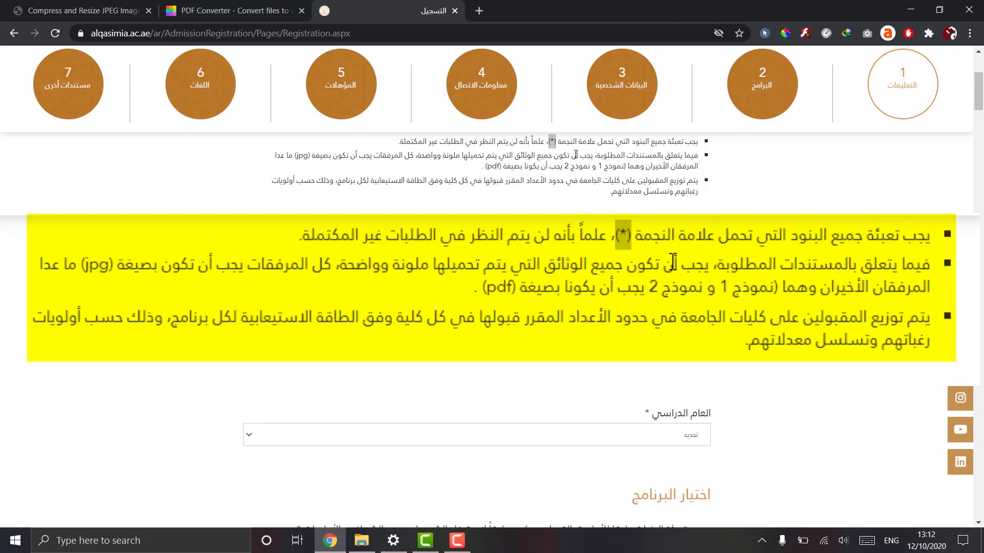
click(786, 273)
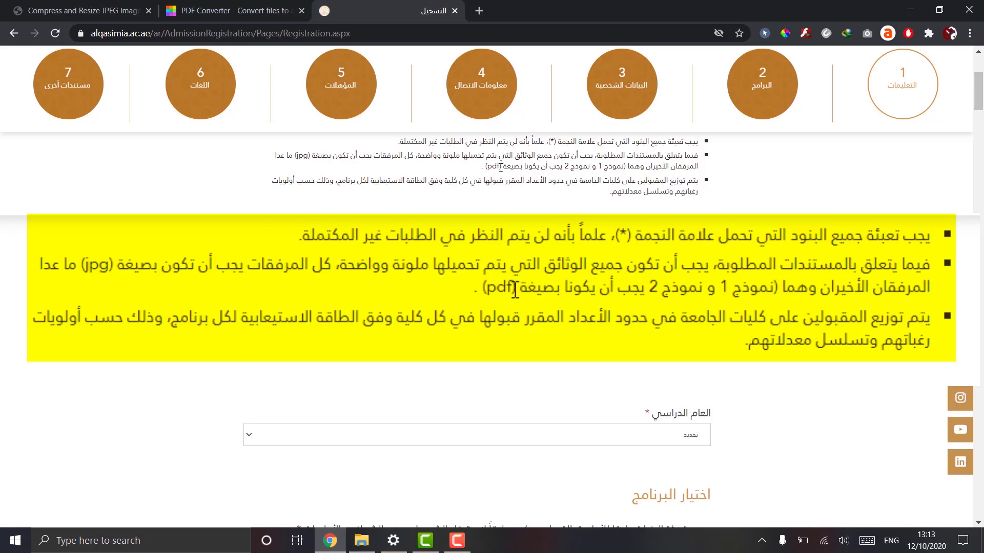
drag(500, 166, 487, 164)
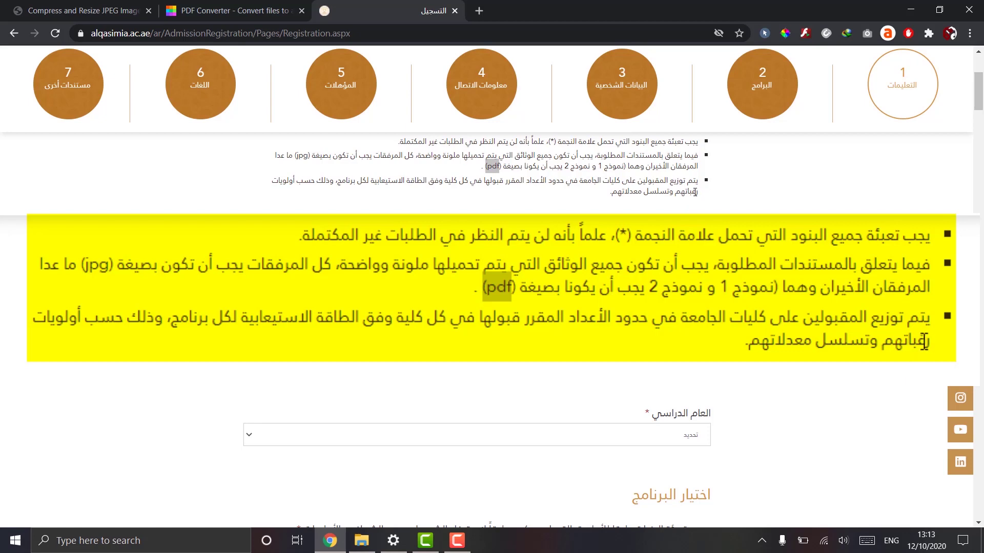
click(675, 185)
drag(691, 183, 672, 185)
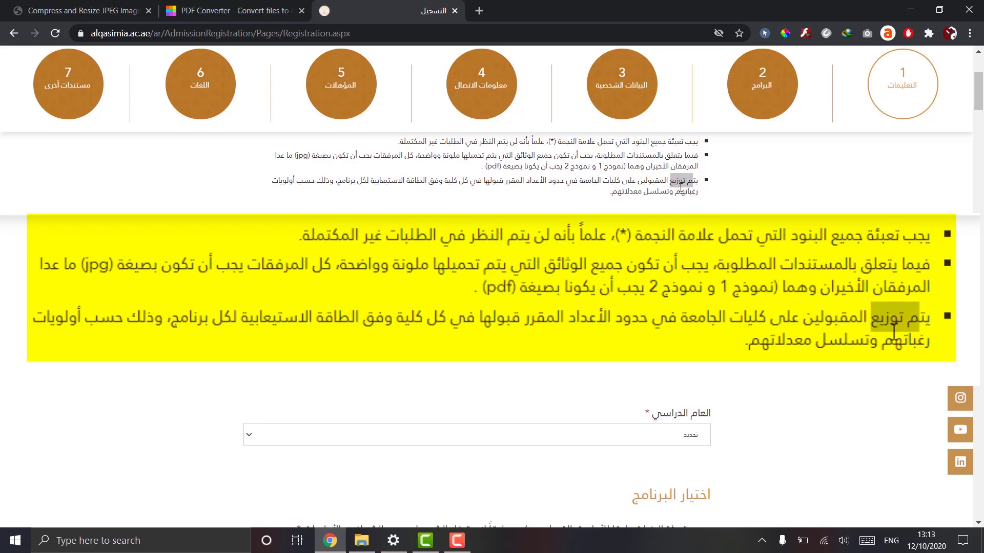
click(680, 188)
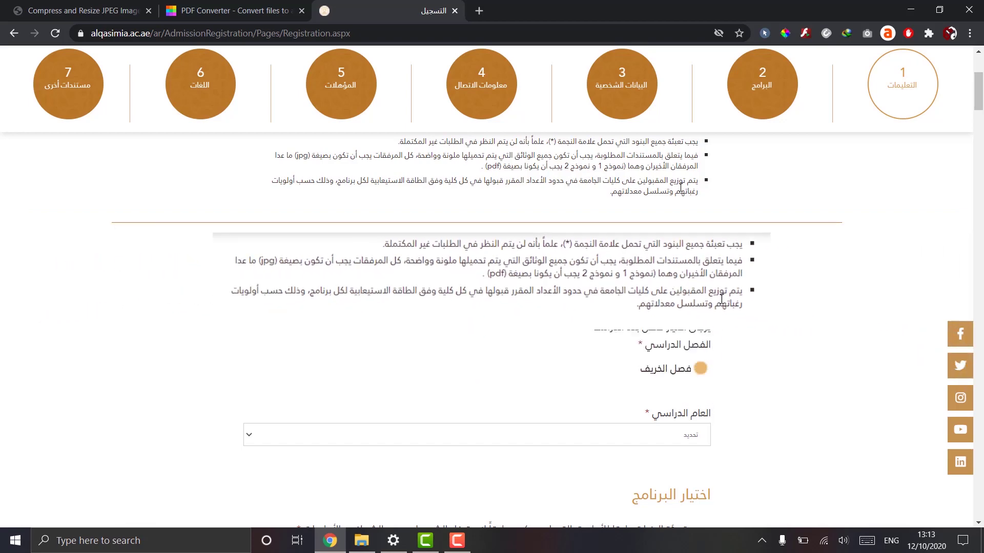
Set the academic year (العام الدراسي) in the programs section to 2020/2021.
scroll(680, 187, down, 1)
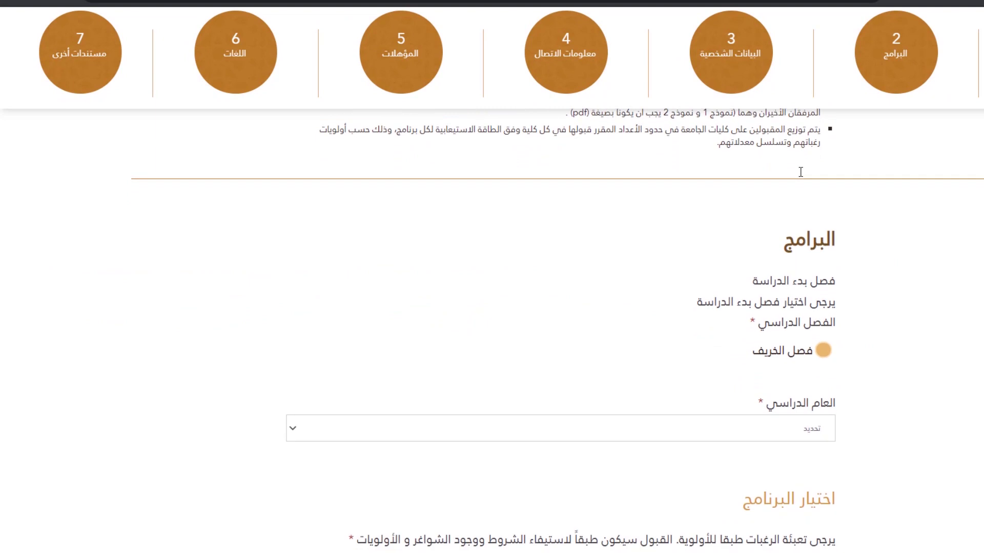
scroll(799, 159, down, 1)
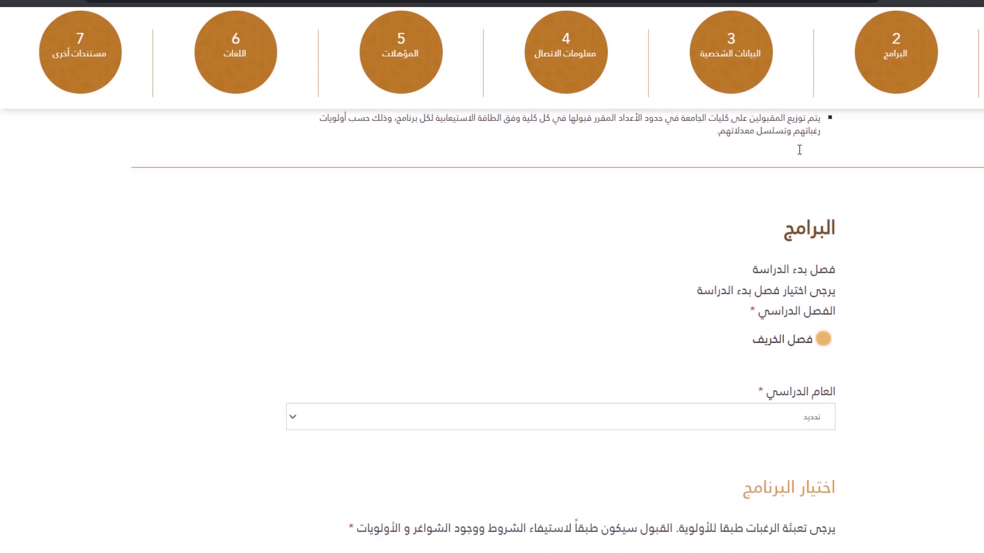
scroll(826, 216, down, 2)
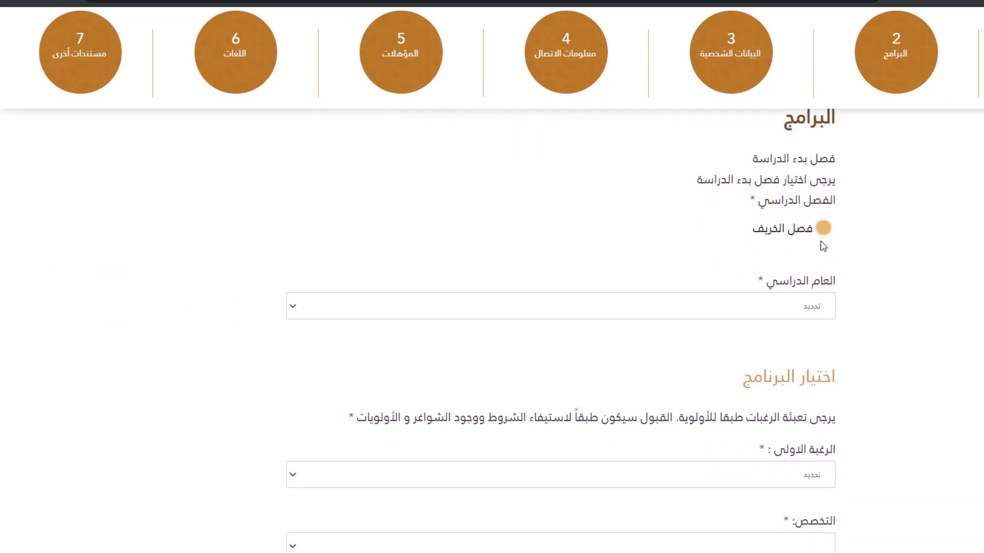
click(789, 309)
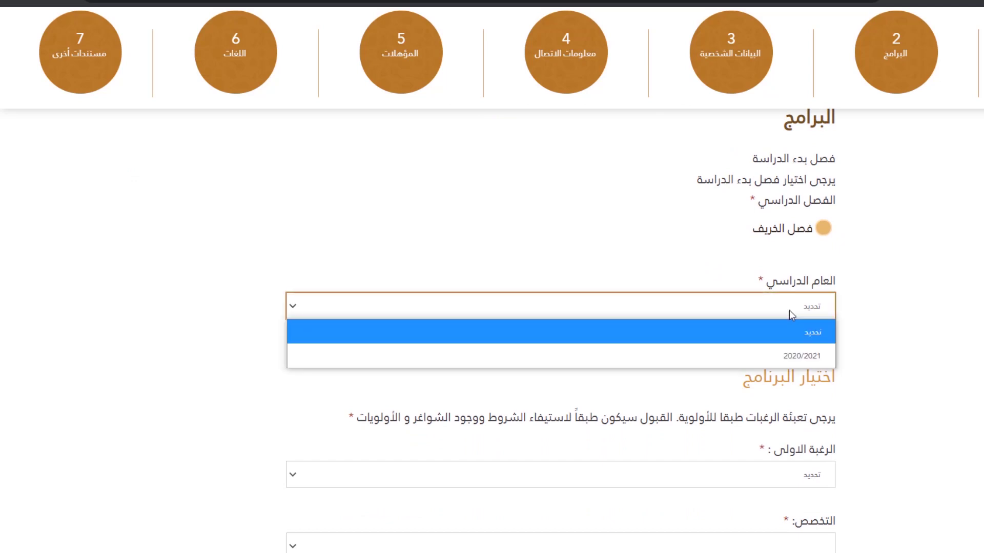
click(779, 356)
Set the first choice to كلية الآداب والعلوم الإنسانية with the major بكالوريوس اللغة العربية وآدابها.
scroll(779, 355, down, 3)
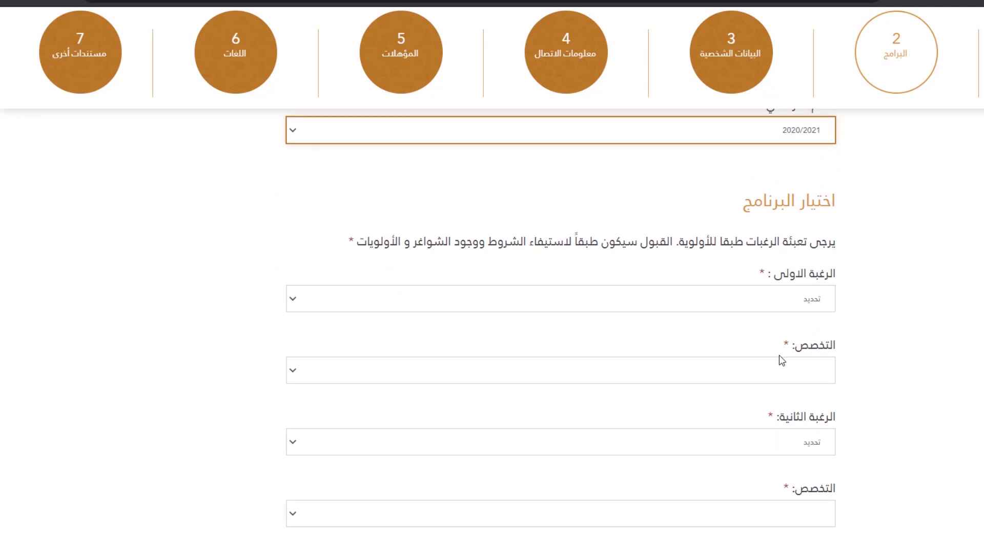
scroll(779, 355, down, 1)
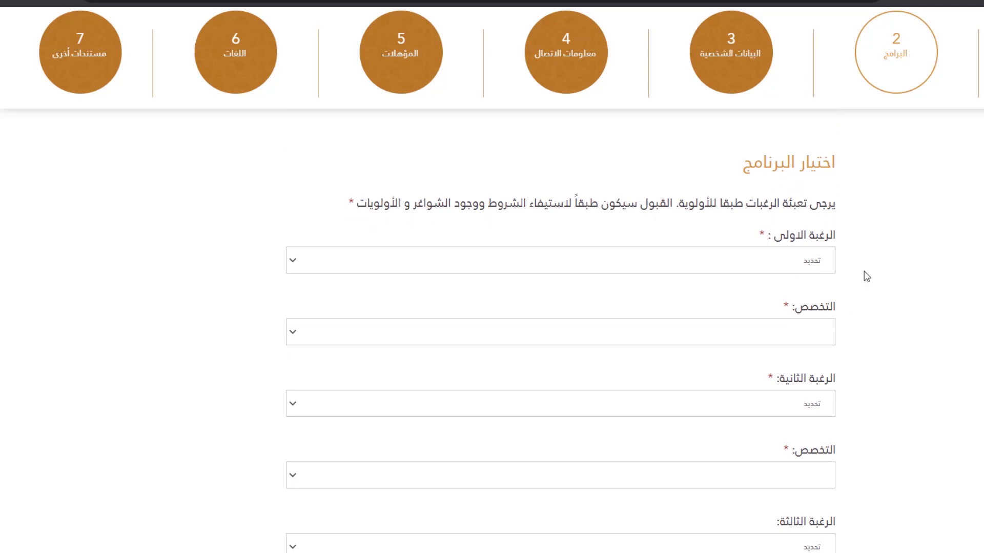
click(792, 263)
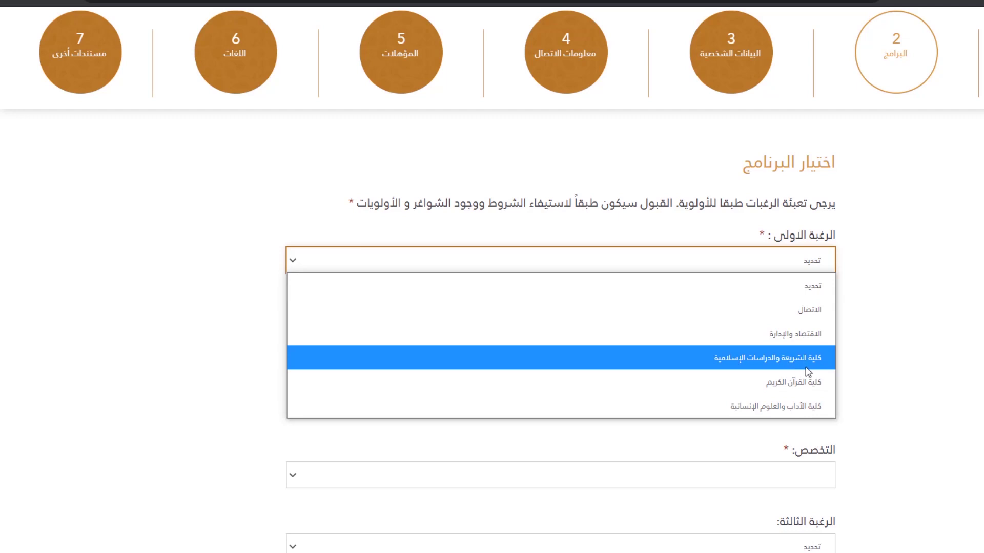
click(748, 405)
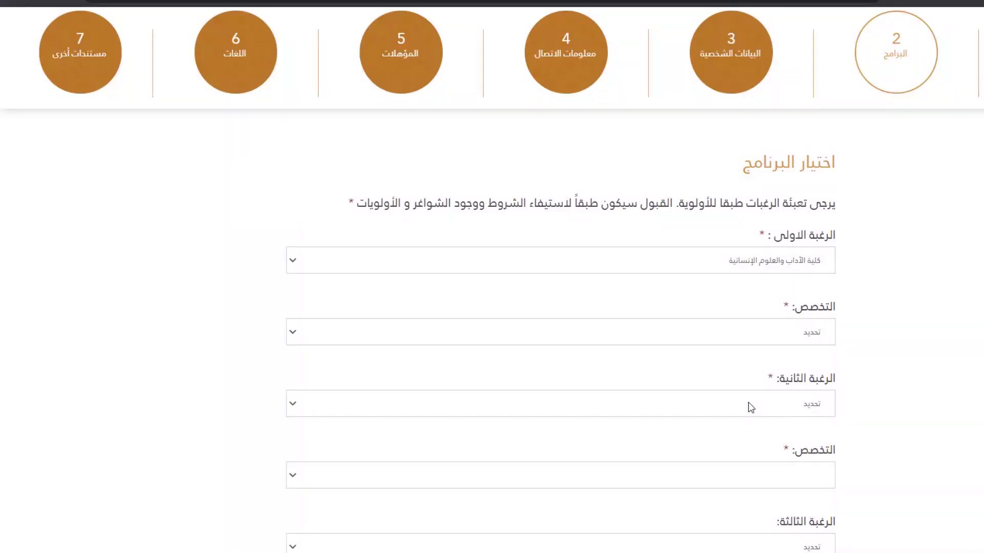
click(820, 335)
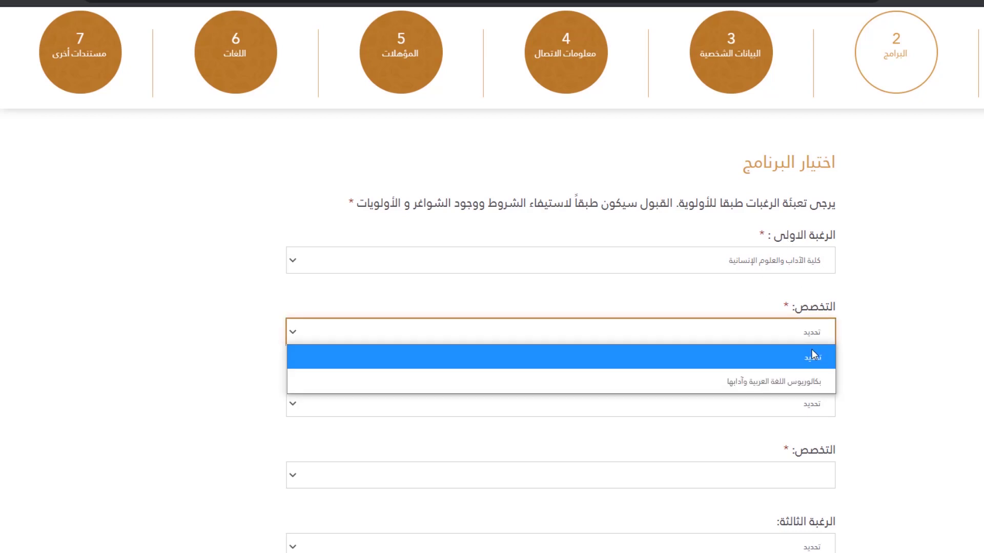
click(803, 390)
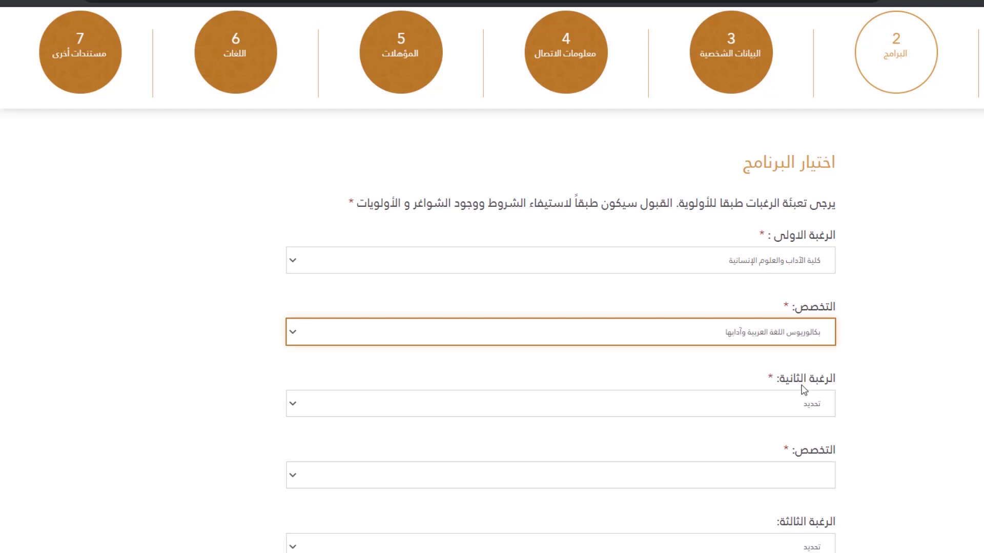
Set the second choice (الرغبة الثانية) to كلية القرآن الكريم with the major بكالوريوس علوم القرآن الكريم.
scroll(804, 391, down, 1)
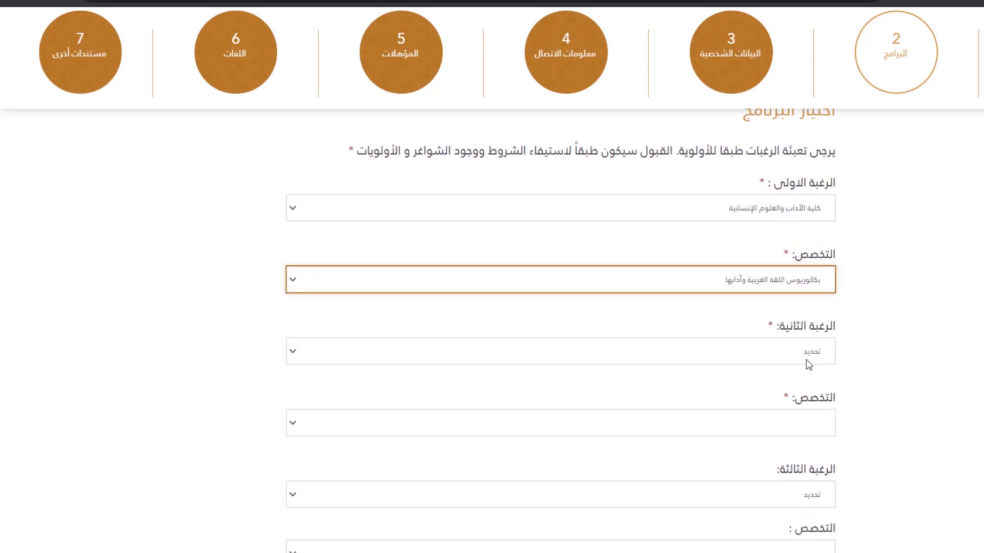
click(806, 361)
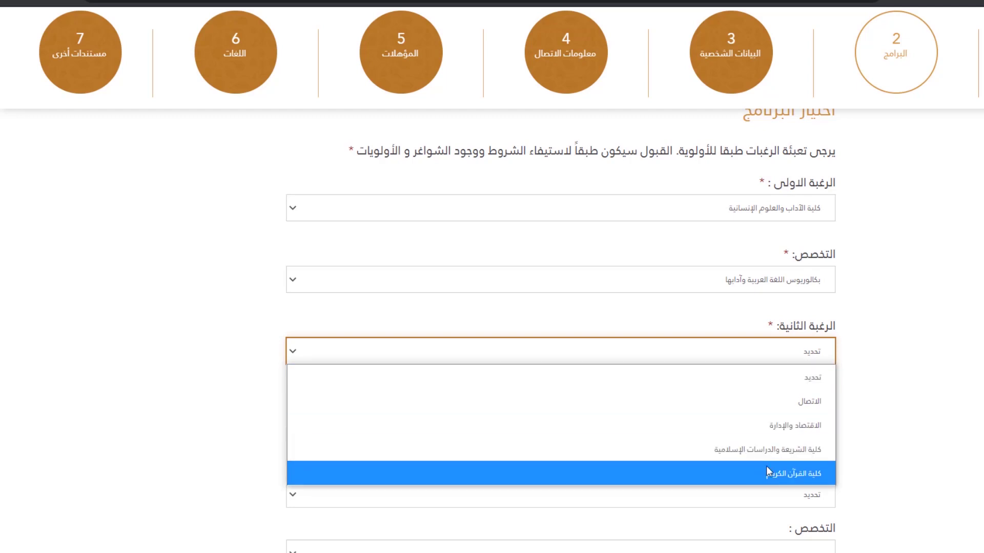
click(781, 475)
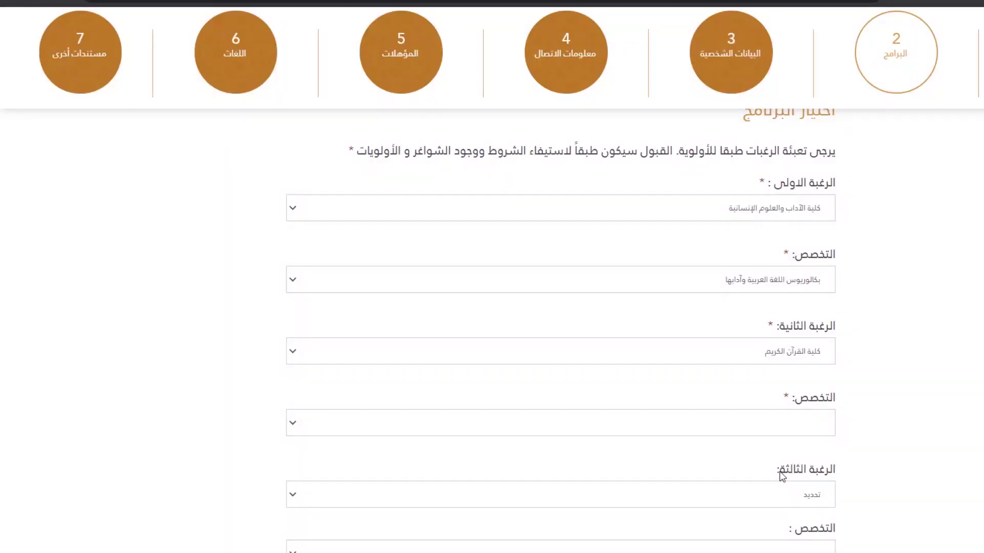
scroll(783, 476, down, 1)
click(812, 366)
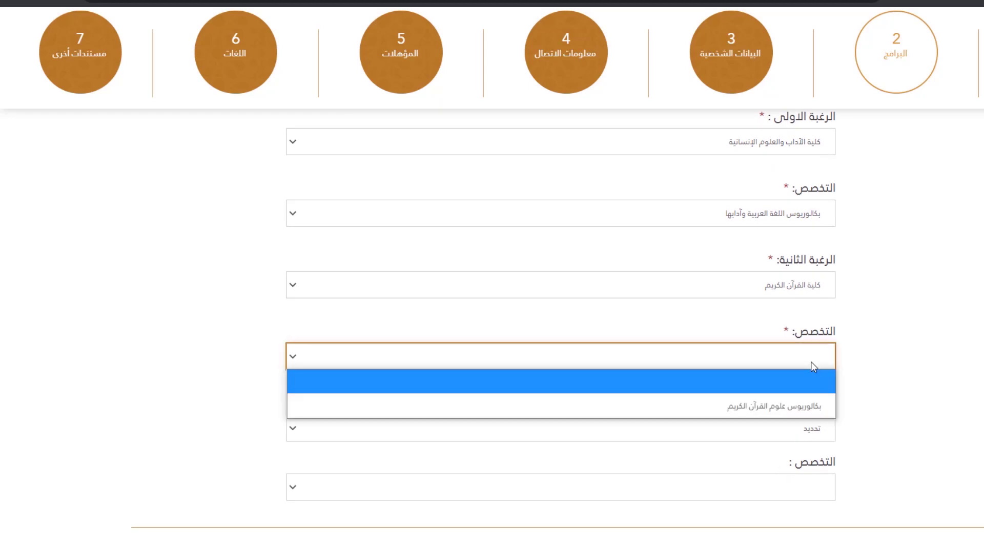
click(776, 403)
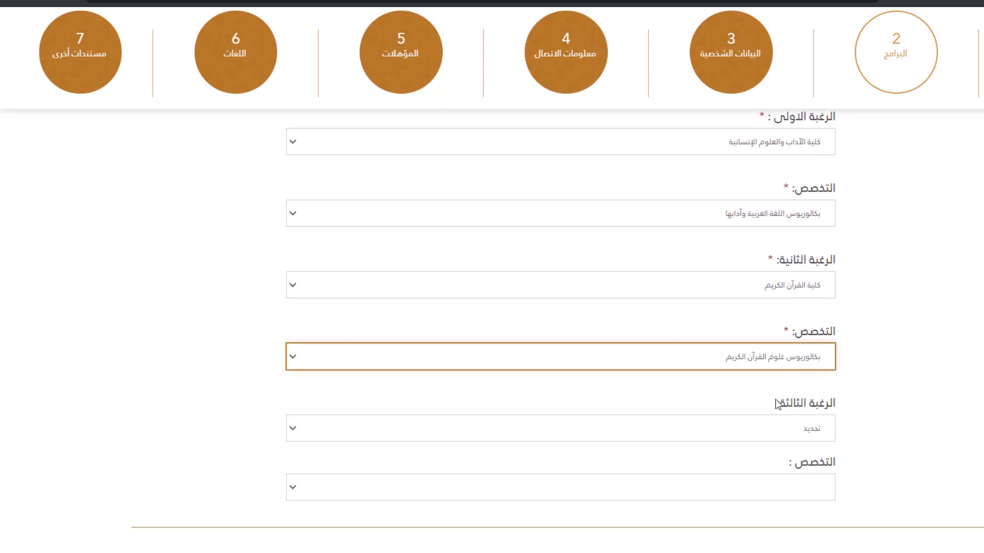
Set the third choice (الرغبة الثالثة) to كلية الشريعة والدراسات الإسلامية with the major بكالوريوس الشريعة والدراسات الإسلامية.
scroll(800, 413, down, 1)
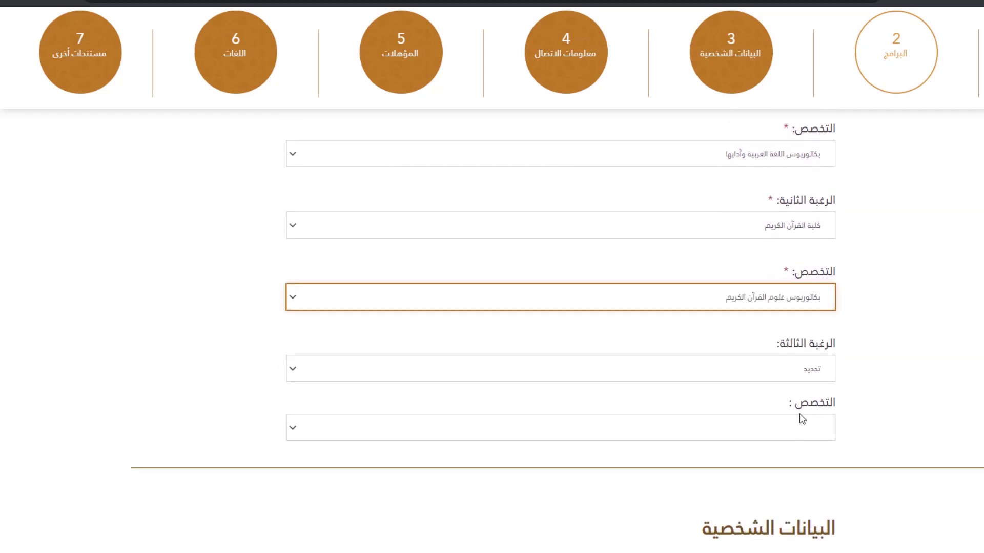
click(806, 345)
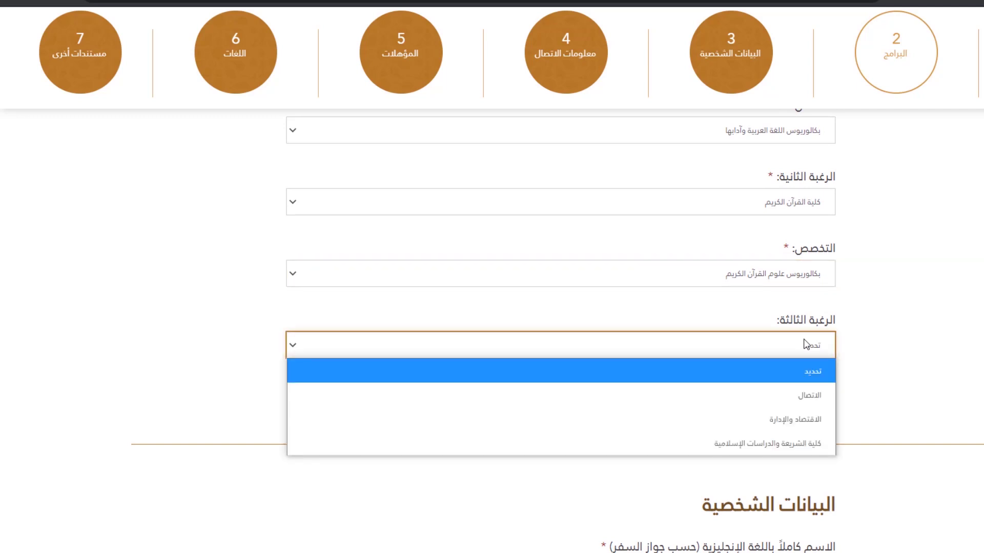
click(723, 439)
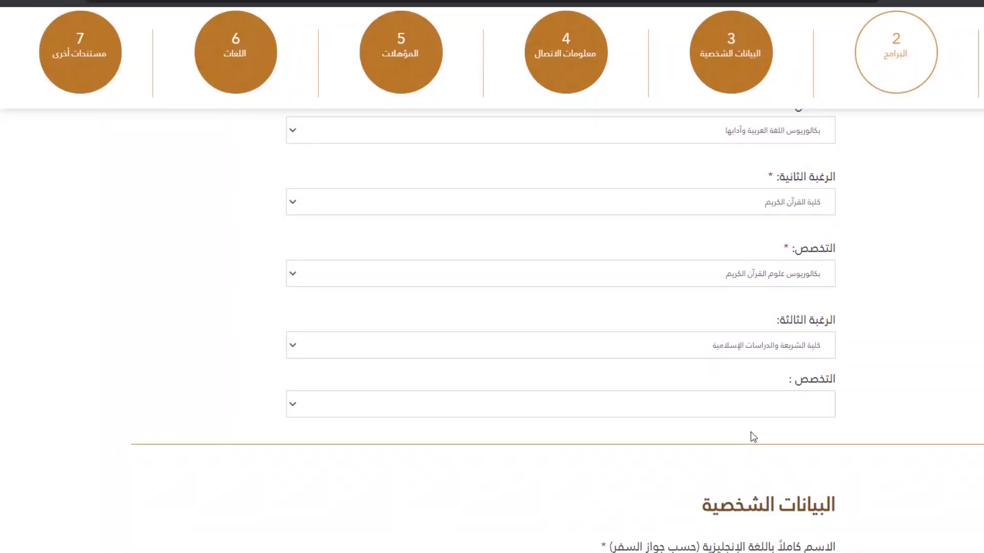
click(772, 413)
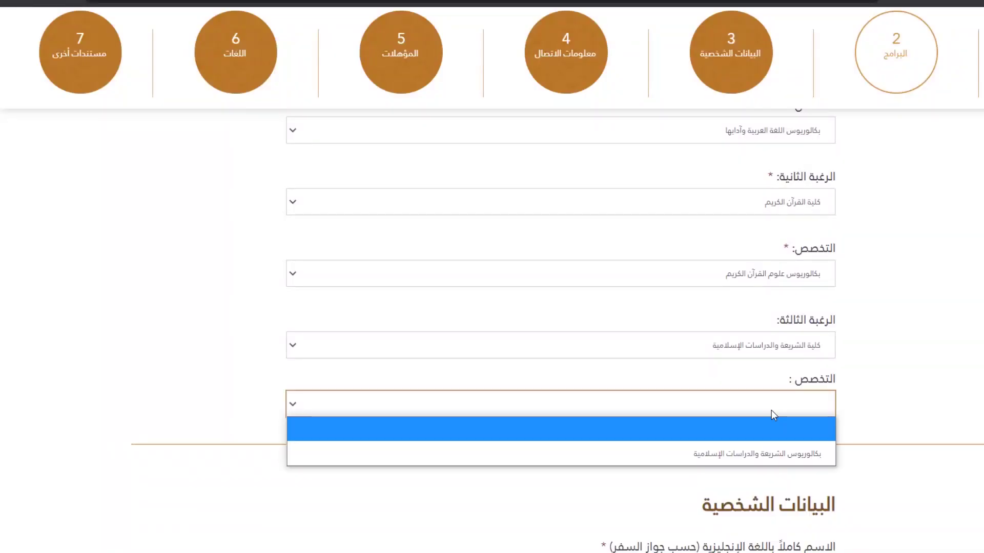
click(754, 453)
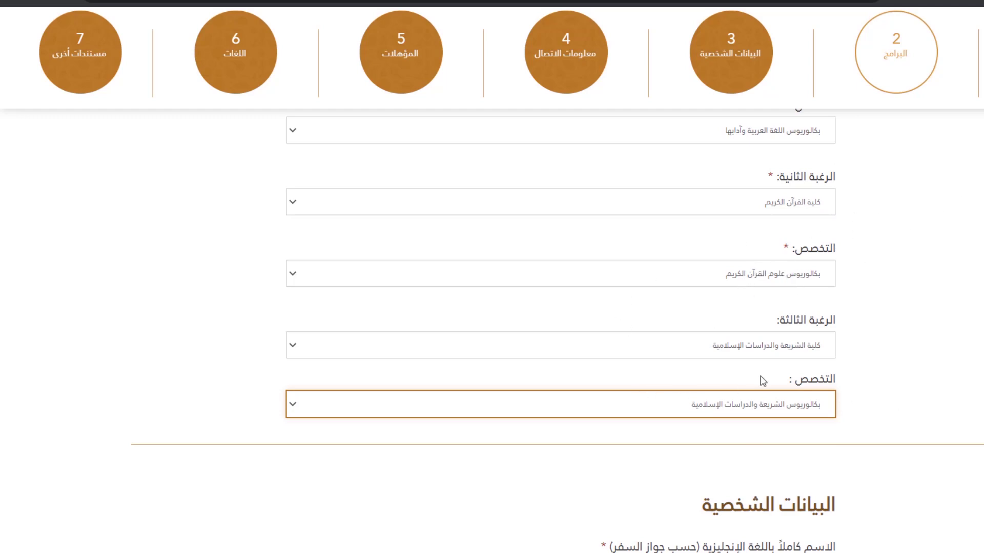
Fill in the applicant's full name in English and in Arabic in the personal data section (البيانات الشخصية).
scroll(769, 376, down, 4)
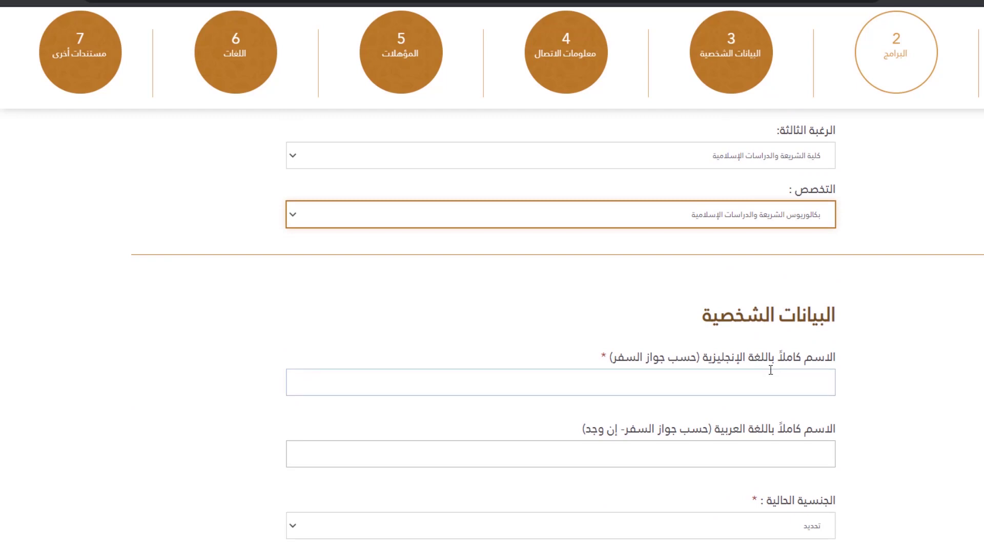
scroll(771, 373, down, 2)
scroll(771, 370, down, 2)
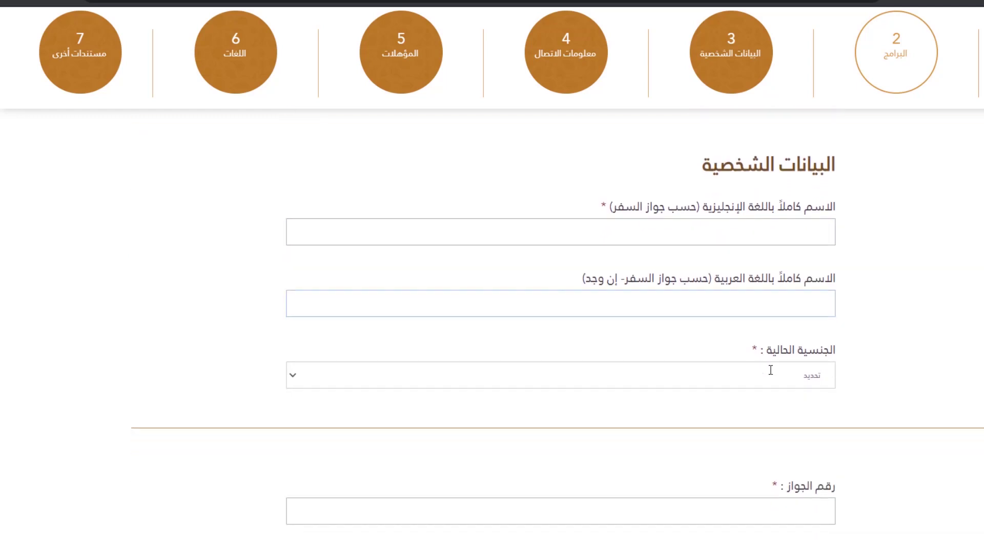
scroll(771, 374, down, 1)
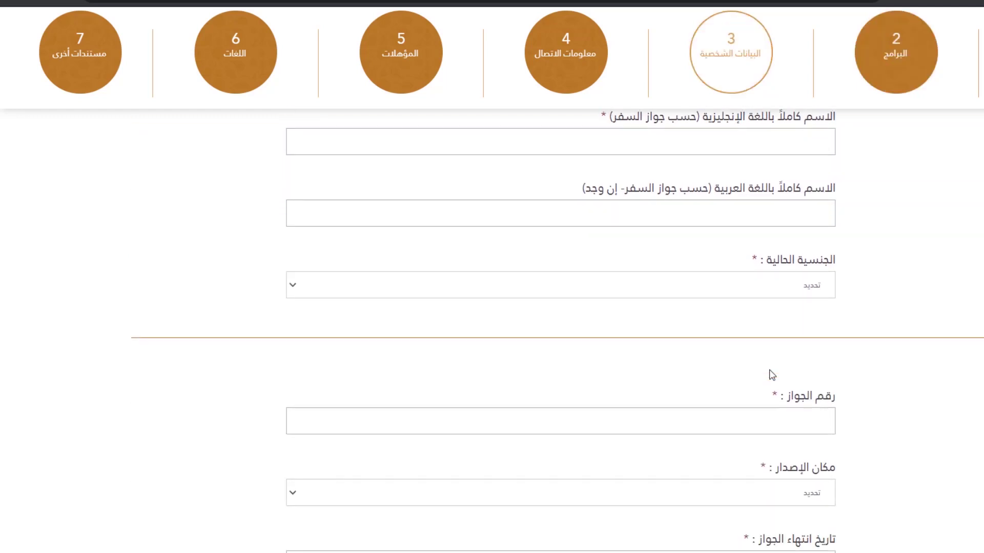
scroll(771, 374, up, 1)
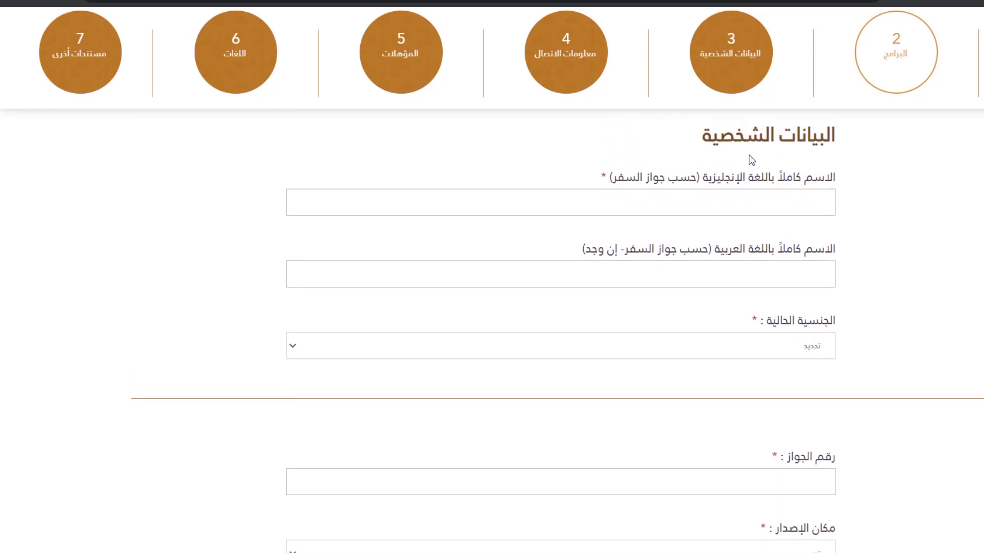
click(732, 209)
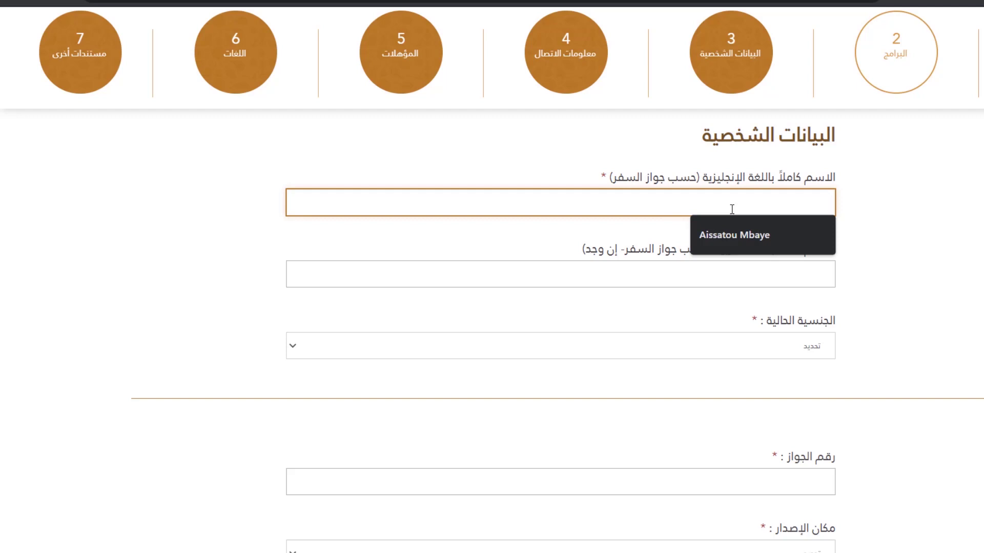
click(758, 238)
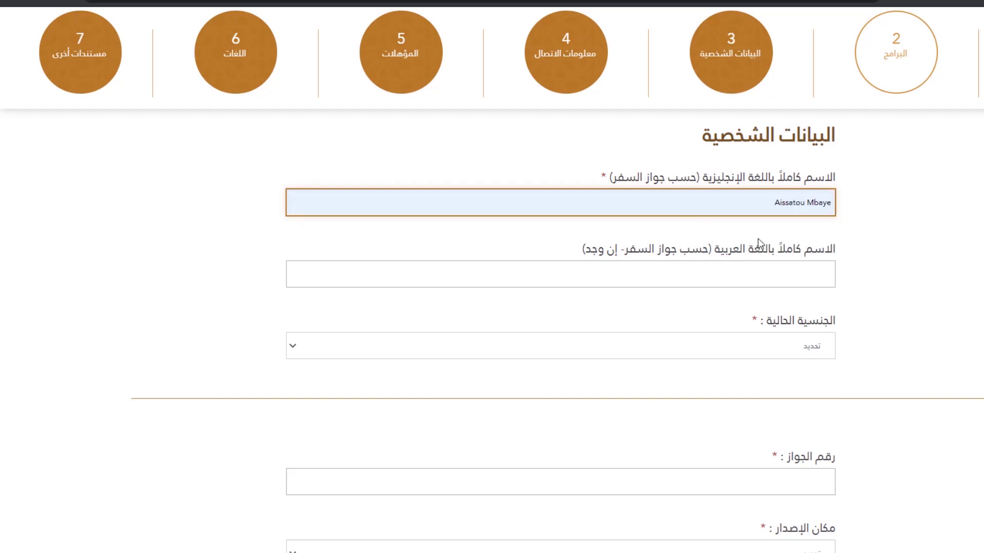
click(723, 278)
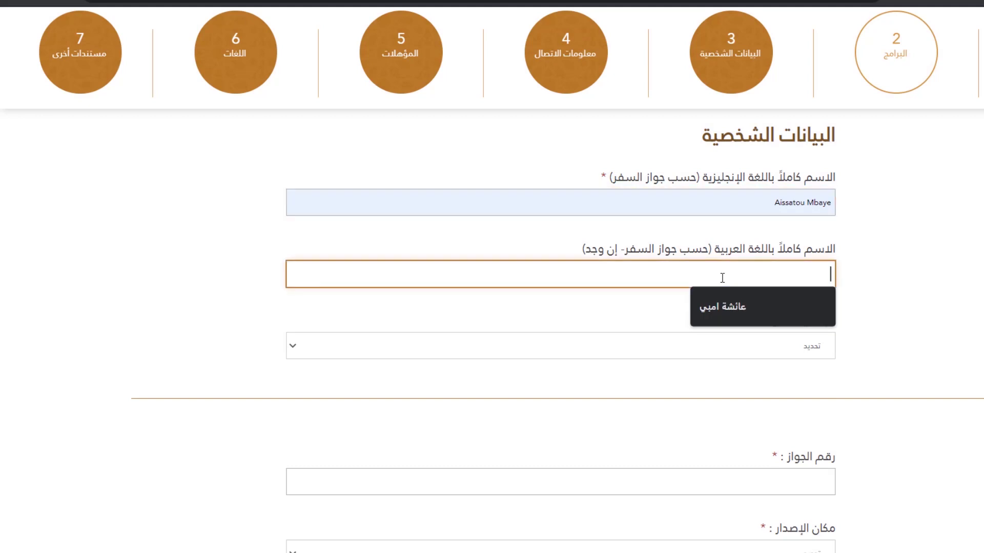
click(737, 307)
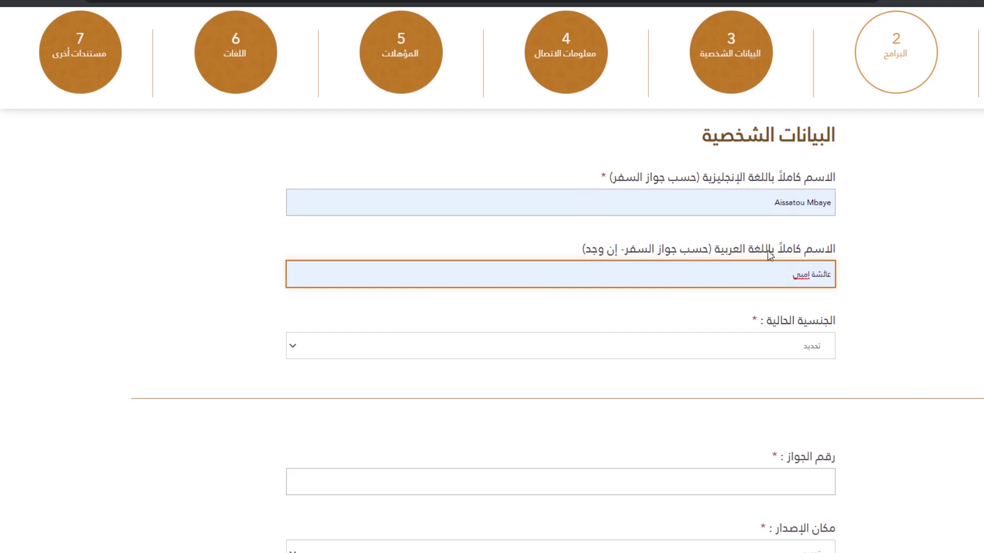
Set the current nationality (الجنسية الحالية) to السنغال.
scroll(770, 255, down, 1)
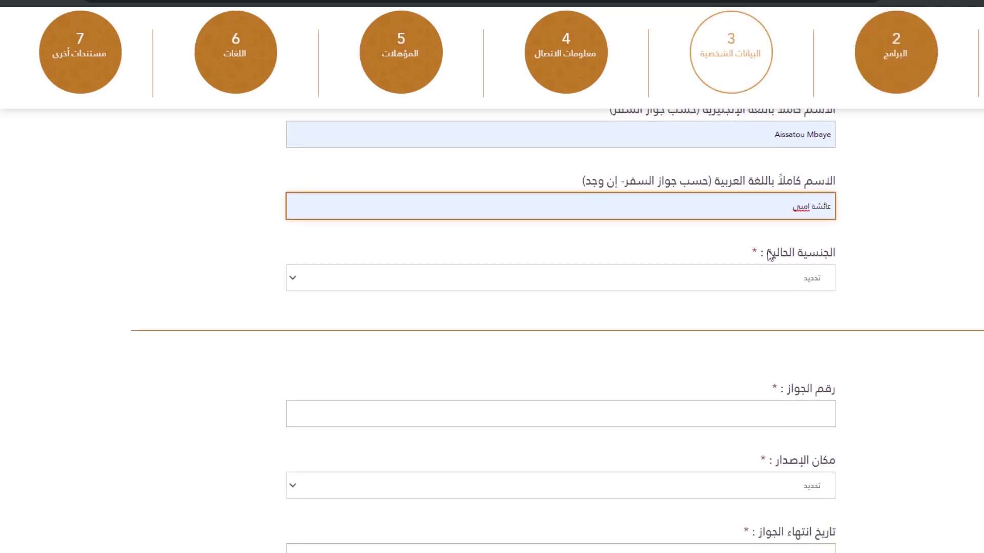
scroll(770, 256, down, 1)
click(789, 243)
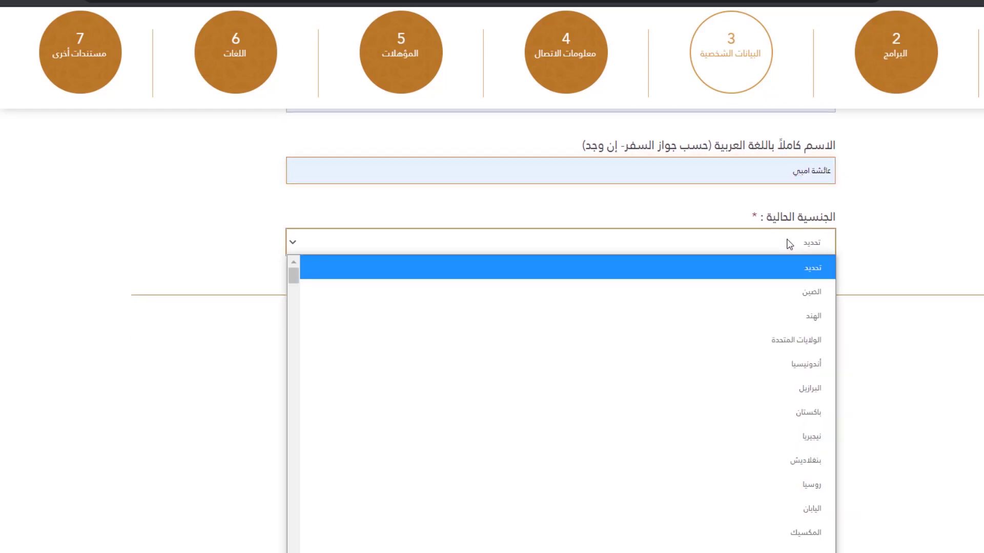
scroll(744, 451, down, 5)
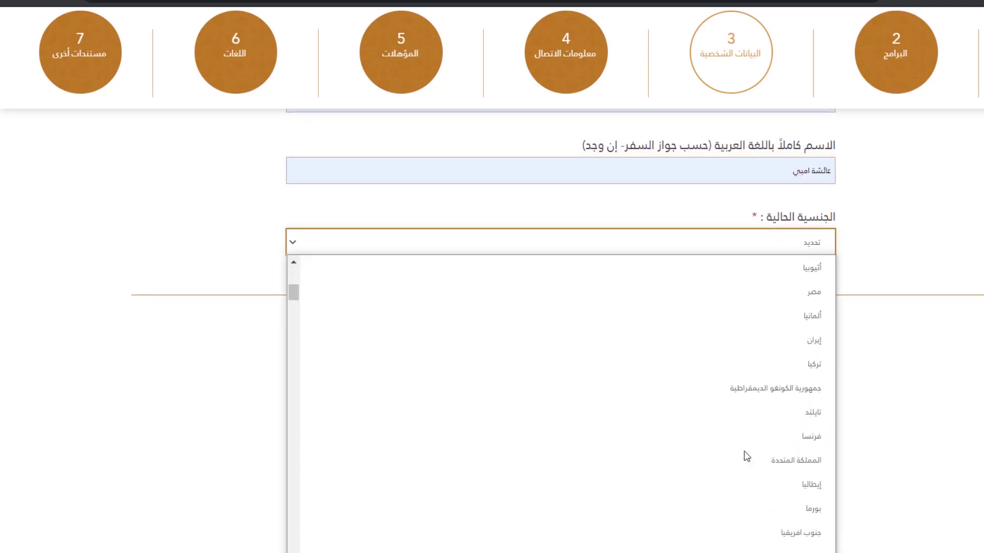
scroll(747, 456, down, 5)
scroll(744, 452, down, 10)
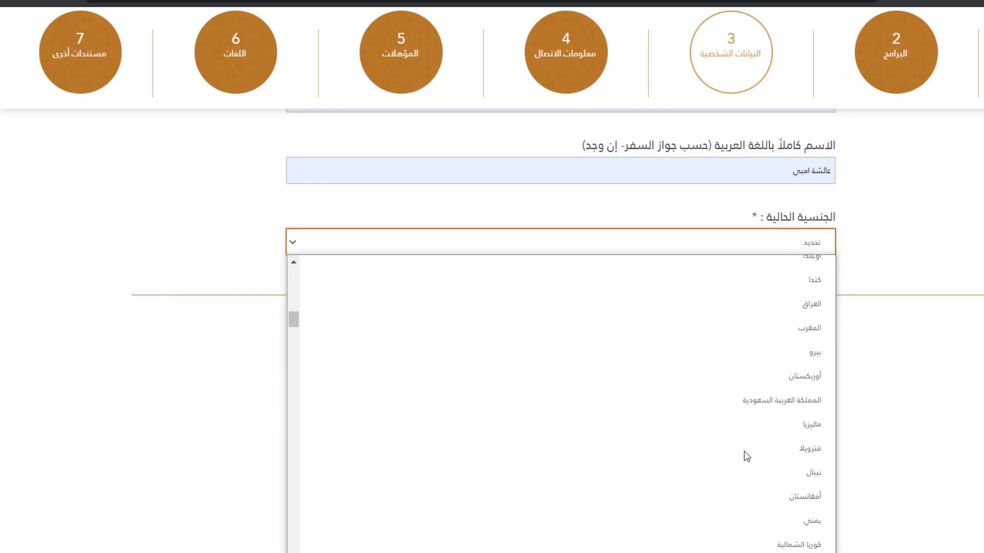
scroll(744, 451, down, 4)
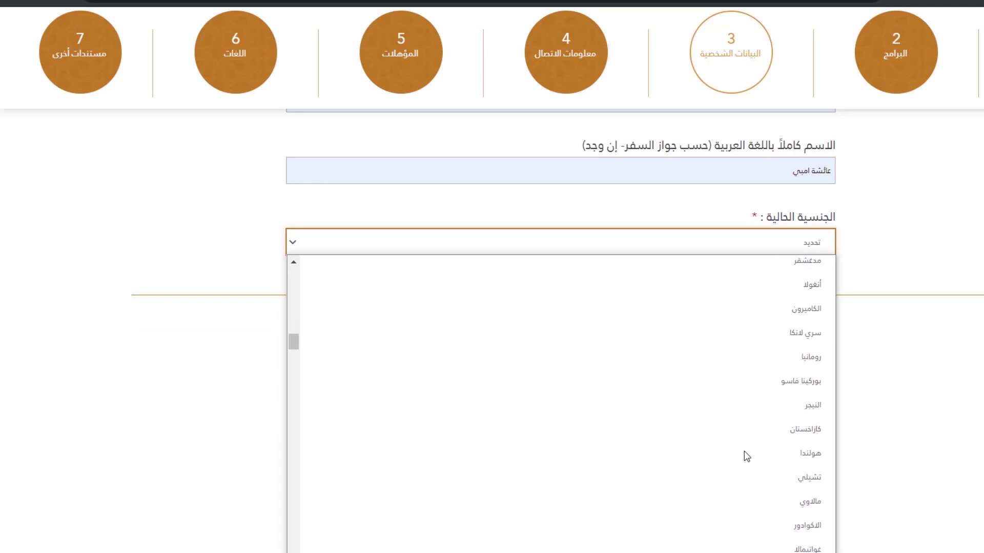
scroll(744, 451, down, 7)
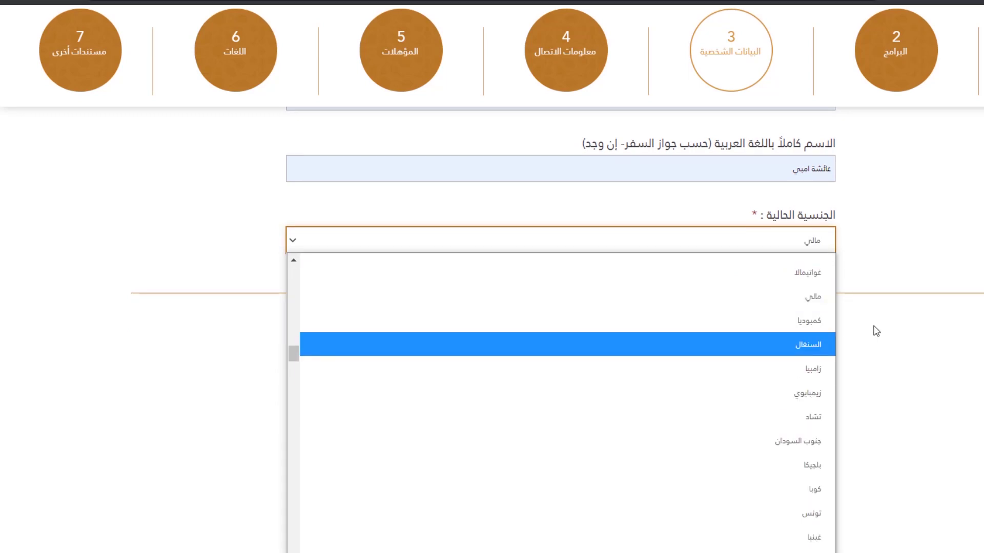
click(772, 353)
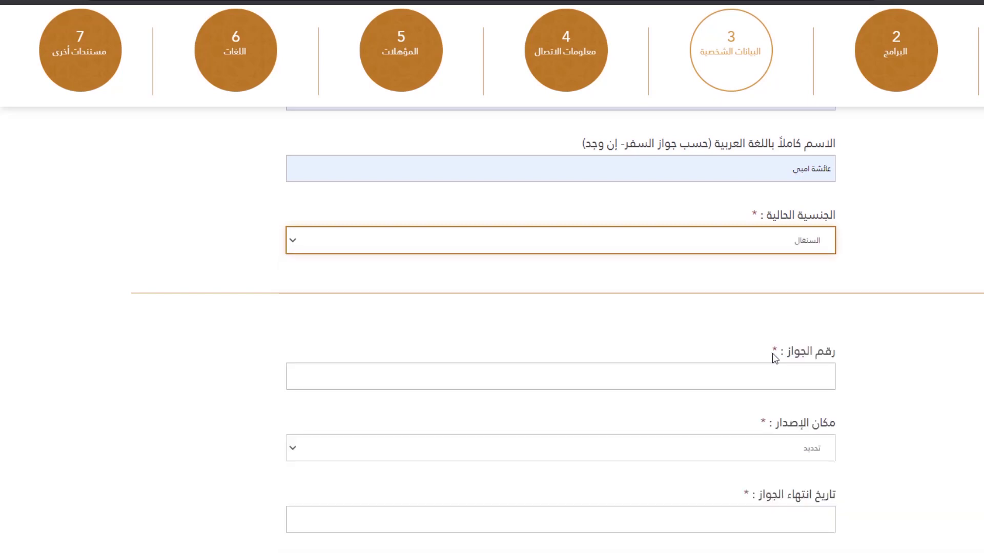
Fill in the applicant's passport number (رقم الجواز) using the saved entry.
scroll(775, 357, down, 4)
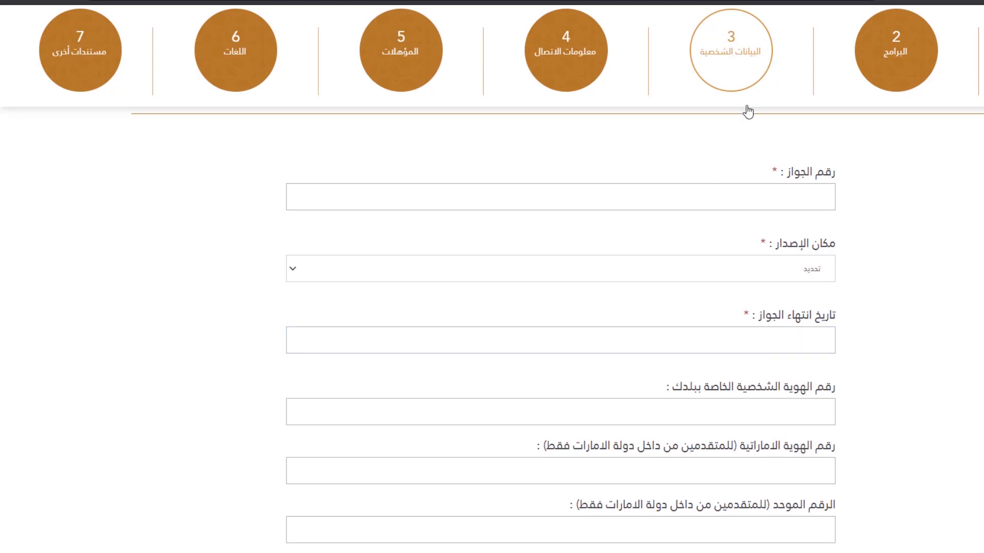
click(792, 204)
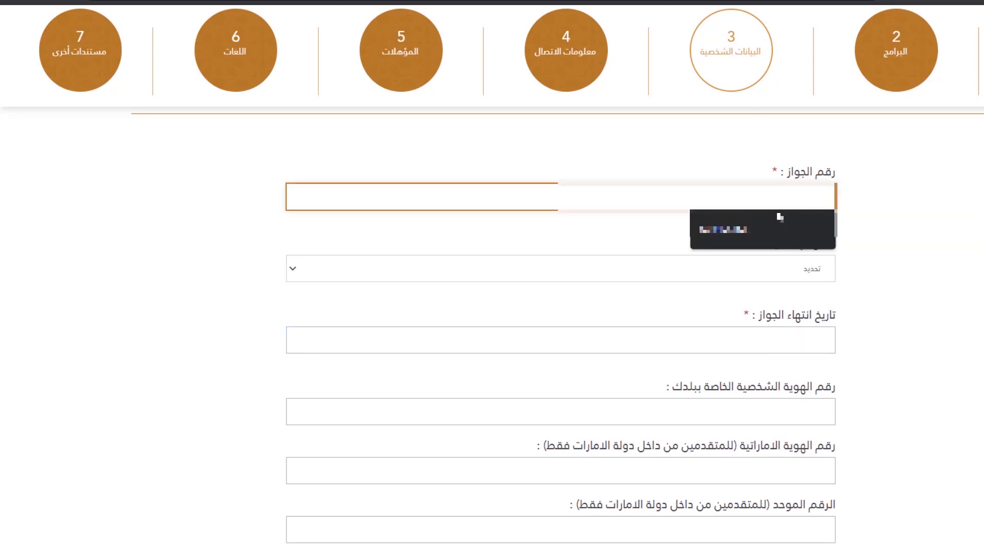
click(759, 226)
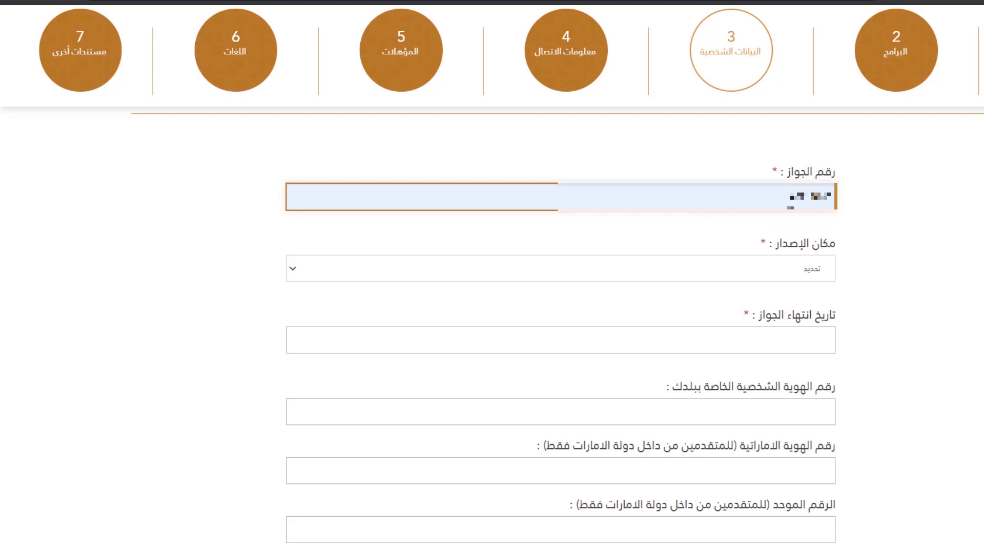
Set the passport's place of issue (مكان الإصدار) to السنغال.
click(814, 263)
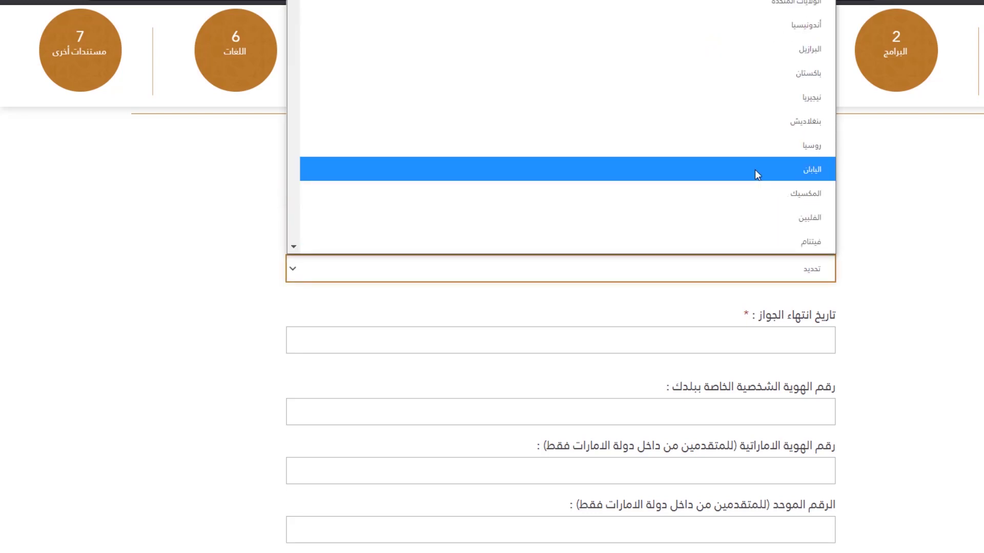
key(Down)
key(Down)
key(Down)
key(Down)
key(Down)
key(Down)
key(Down)
key(Down)
key(Down)
key(Down)
key(Down)
key(Down)
key(Down)
key(Down)
key(Down)
key(Down)
key(Down)
key(Down)
key(Down)
key(Down)
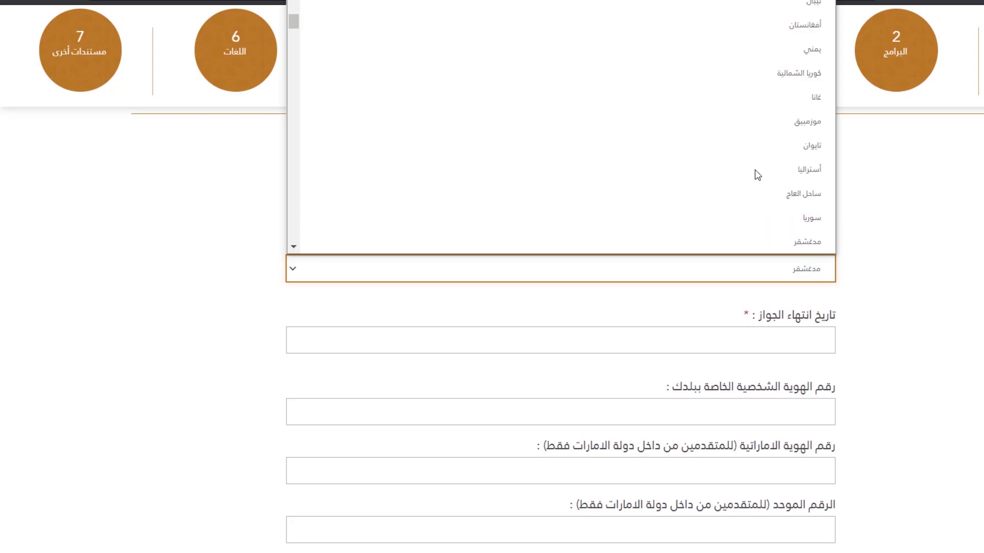
key(Down)
key(Down)
key(Down)
key(Down)
key(Down)
key(Down)
key(Down)
key(Down)
key(Down)
key(Down)
key(Down)
key(Down)
key(Down)
key(Down)
key(Down)
key(Down)
key(Down)
key(Down)
key(Down)
key(Down)
key(Down)
key(Down)
key(Down)
key(Down)
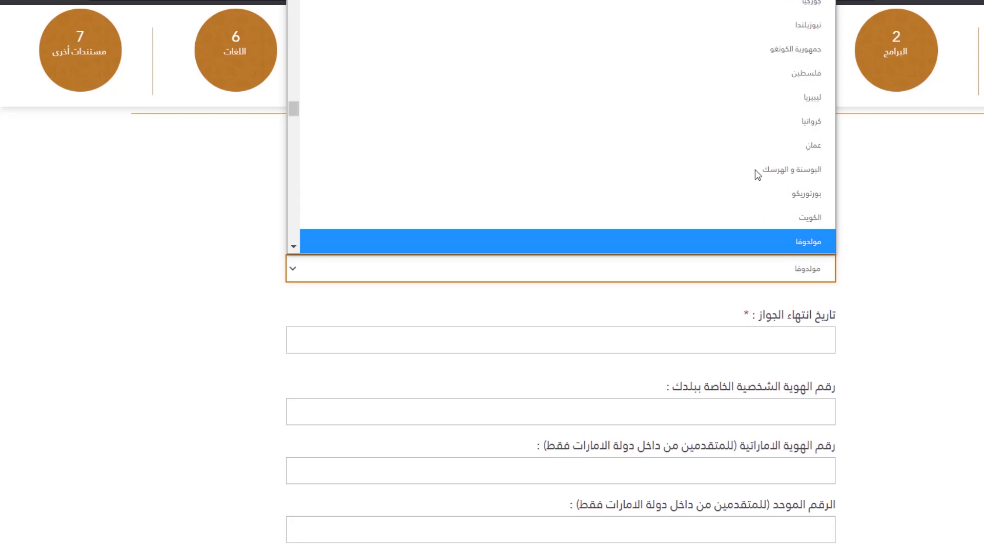
key(م)
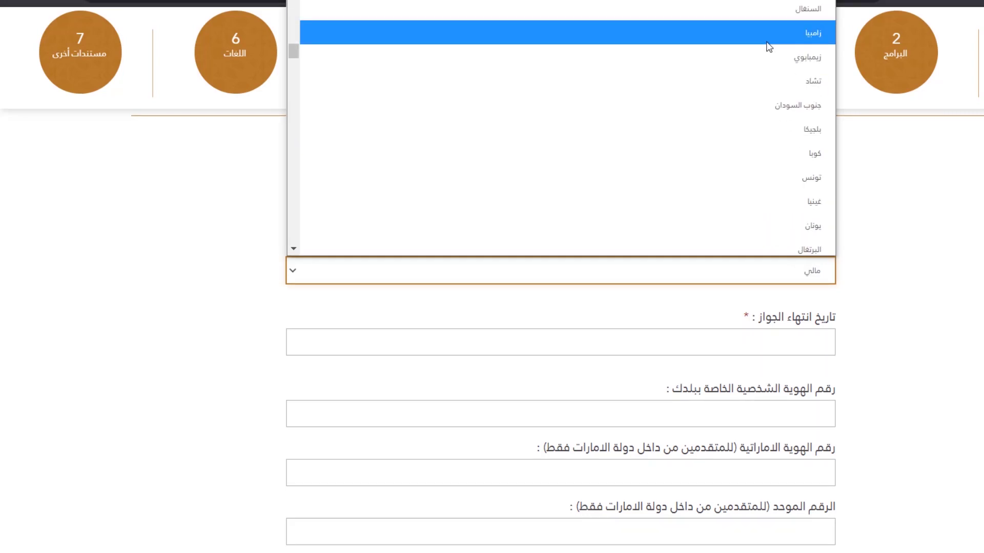
click(793, 18)
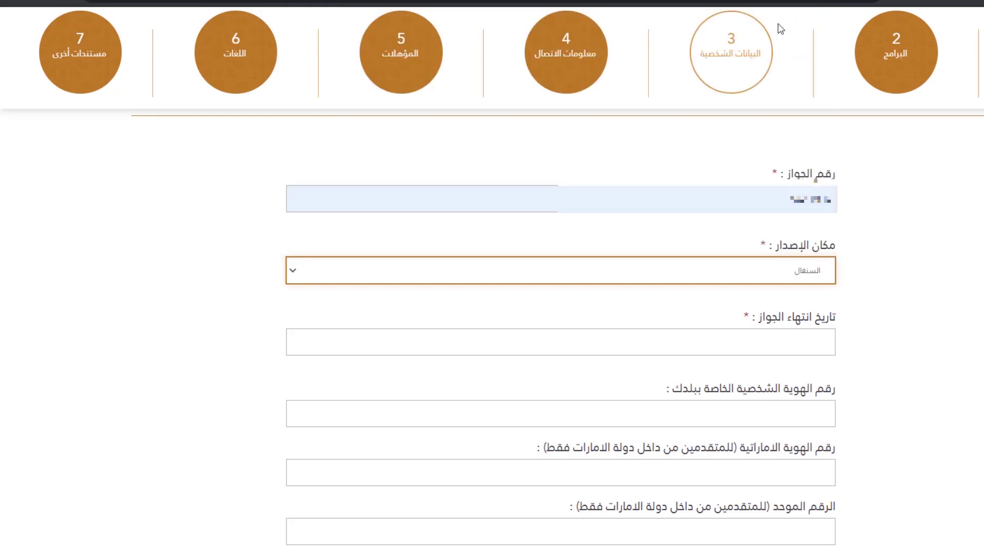
Set the passport expiry date (تاريخ انتهاء الجواز) to 09/18/2024.
click(768, 348)
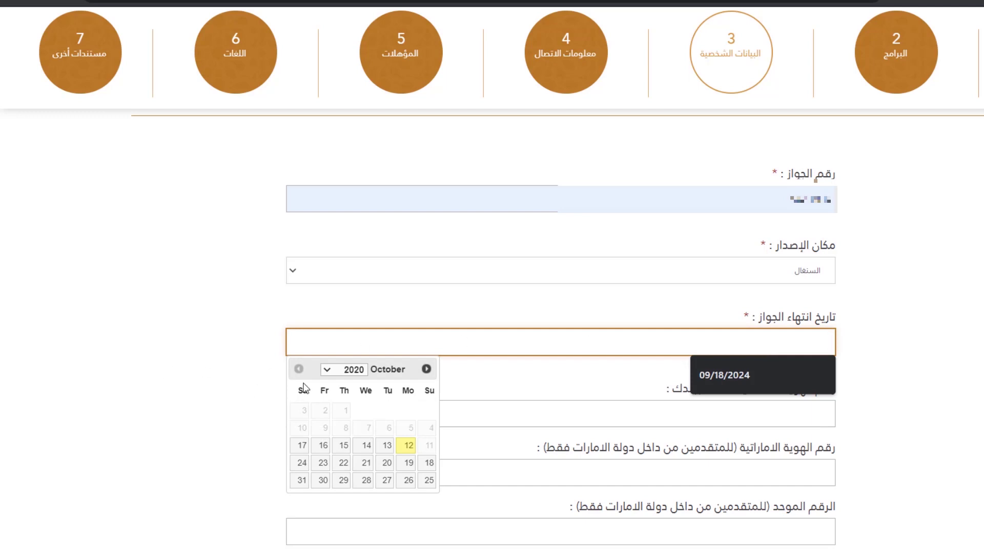
click(331, 370)
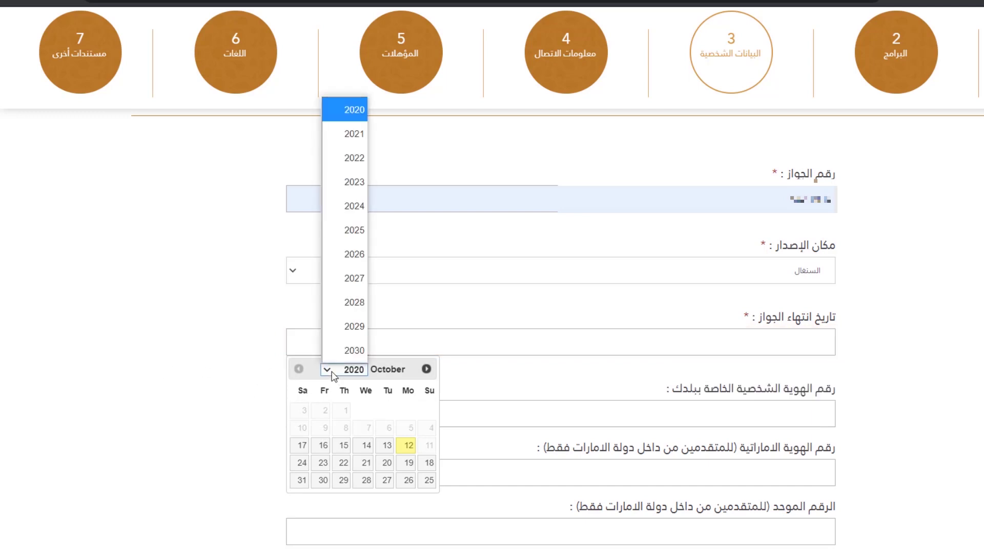
click(355, 205)
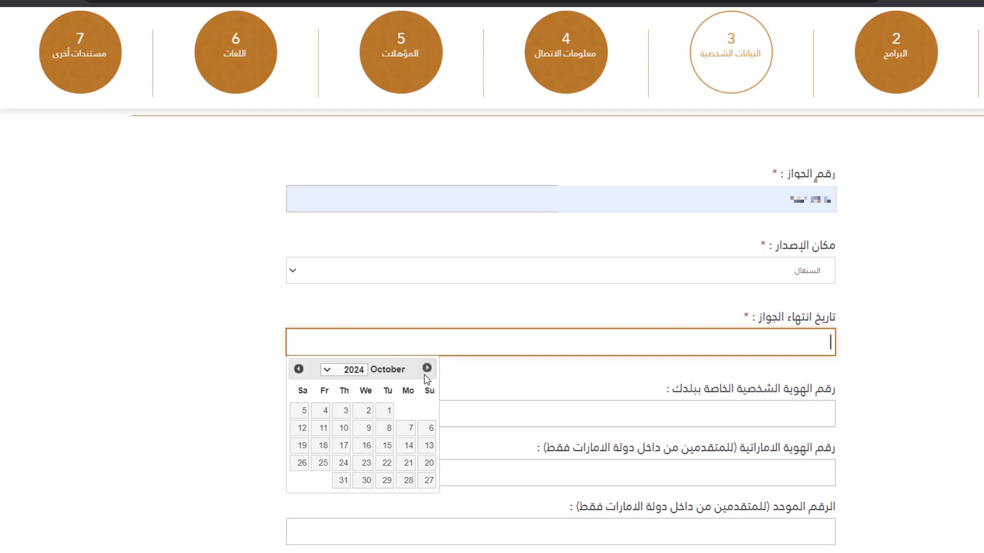
click(298, 368)
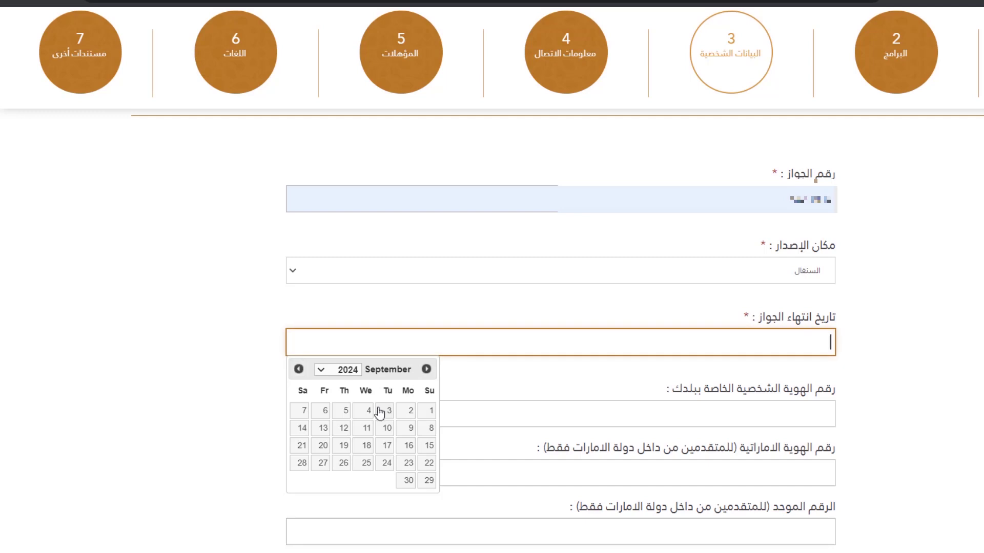
click(365, 446)
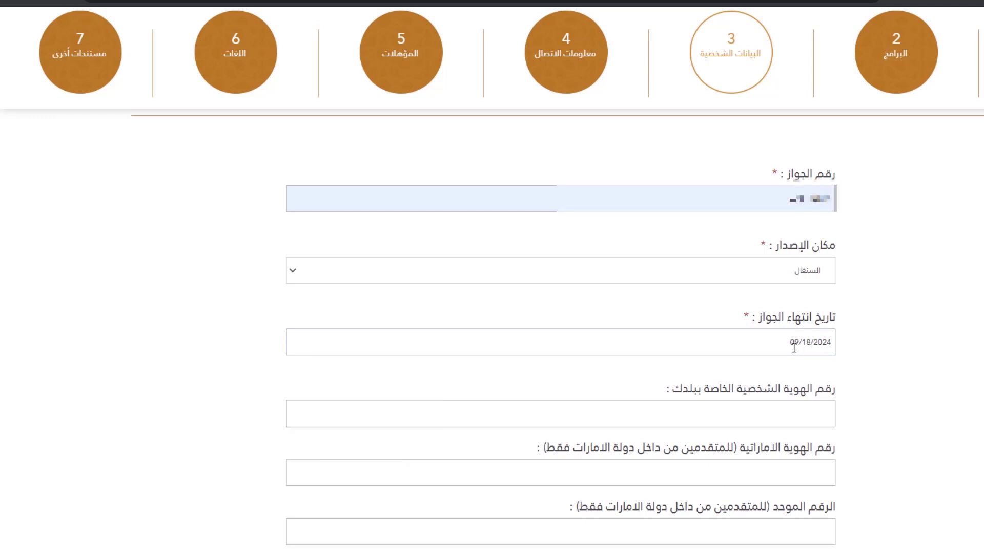
Fill in the applicant's date of birth (تاريخ الميلاد) using the saved entry.
scroll(765, 394, down, 2)
scroll(768, 399, down, 2)
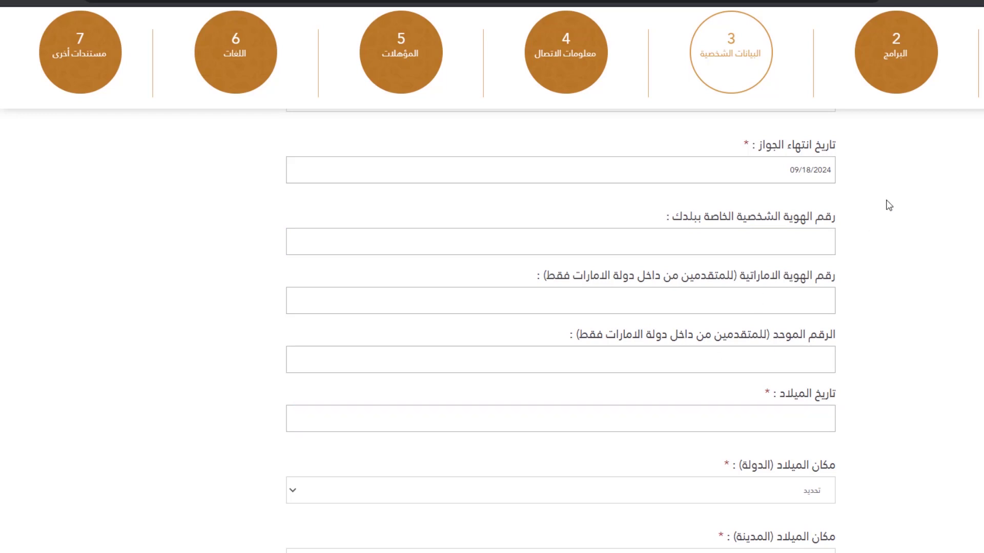
scroll(828, 268, down, 4)
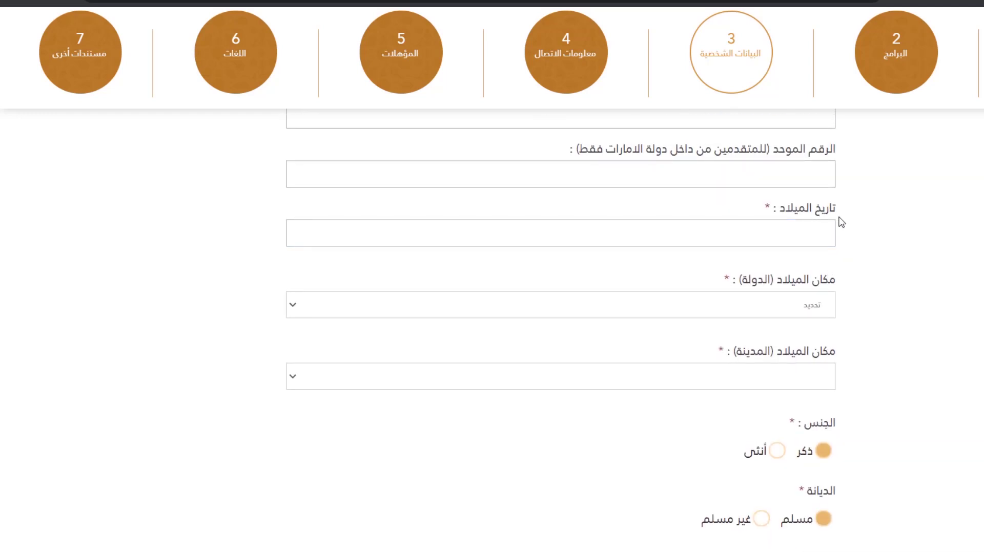
click(791, 224)
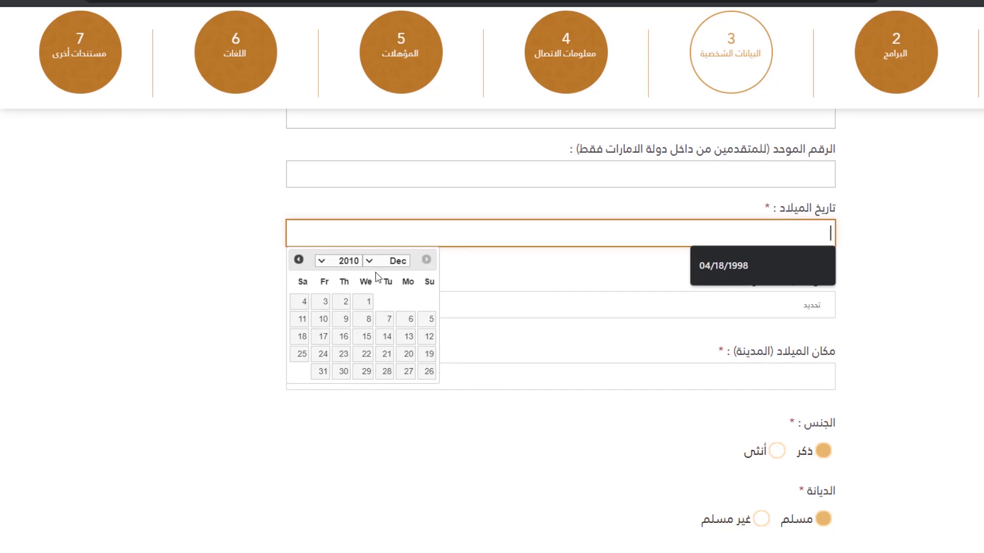
click(392, 262)
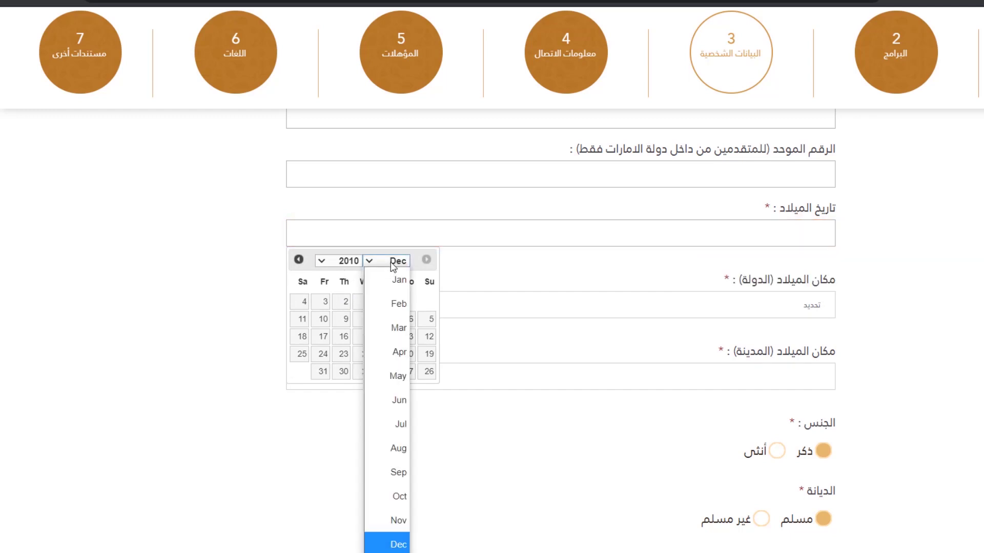
click(393, 263)
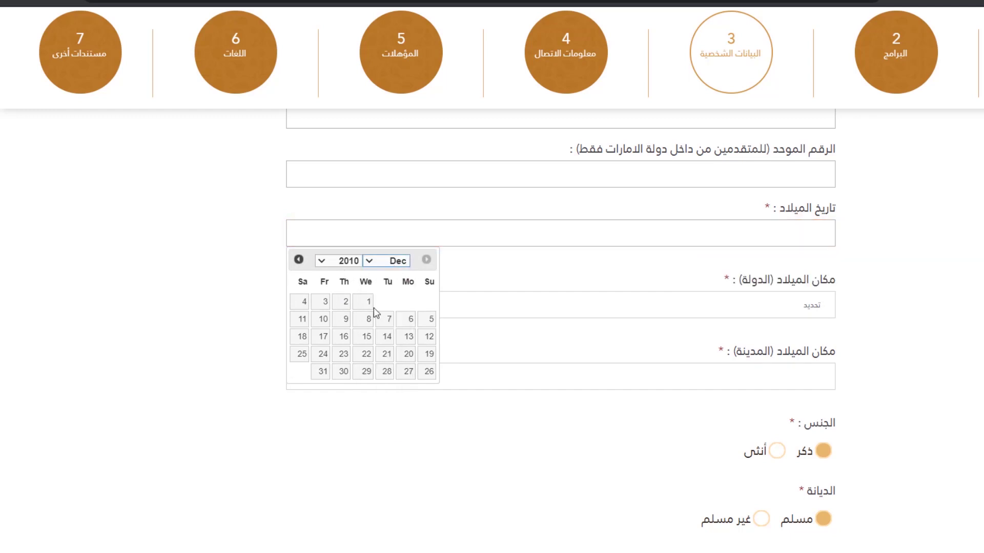
click(715, 237)
click(737, 264)
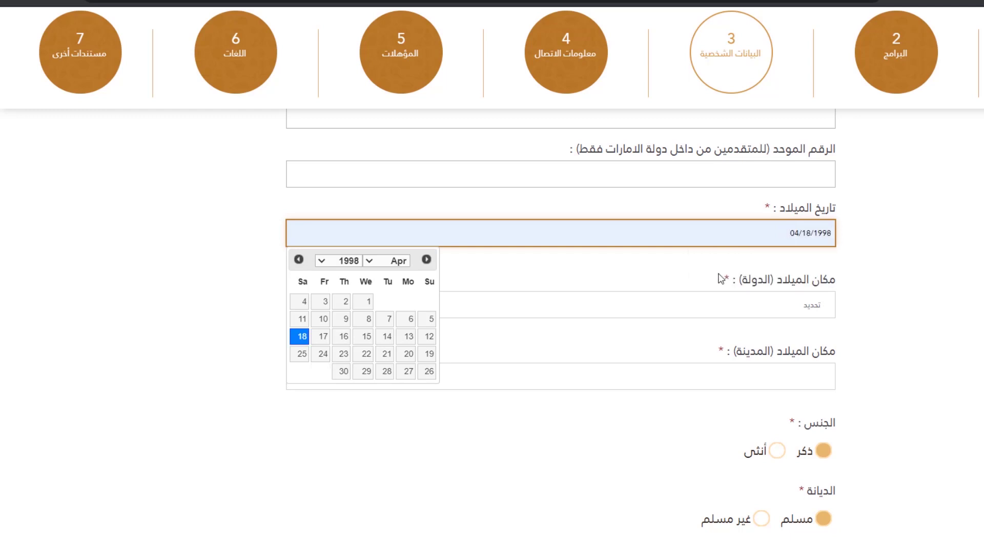
click(714, 276)
Set the country of birth (مكان الميلاد - الدولة) to السنغال.
scroll(699, 314, down, 1)
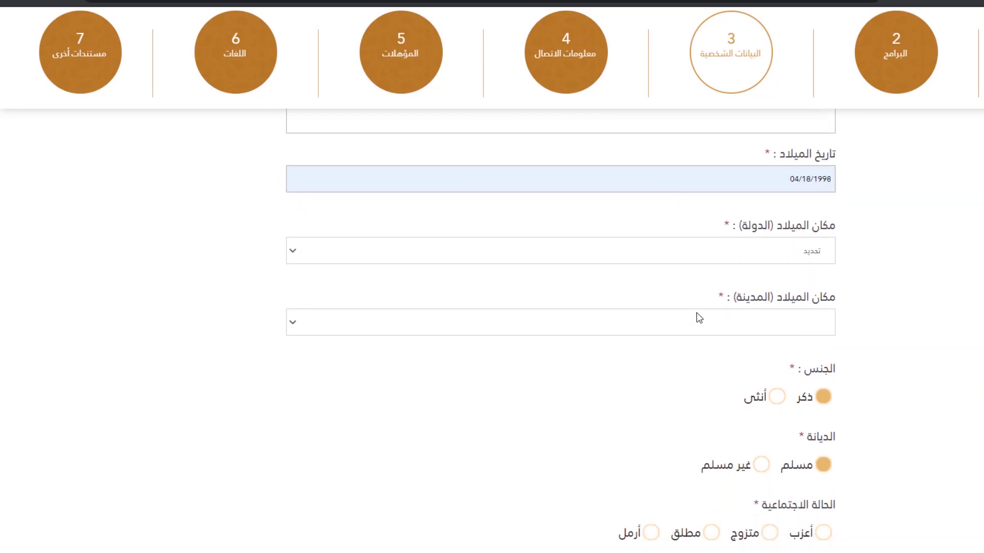
click(793, 258)
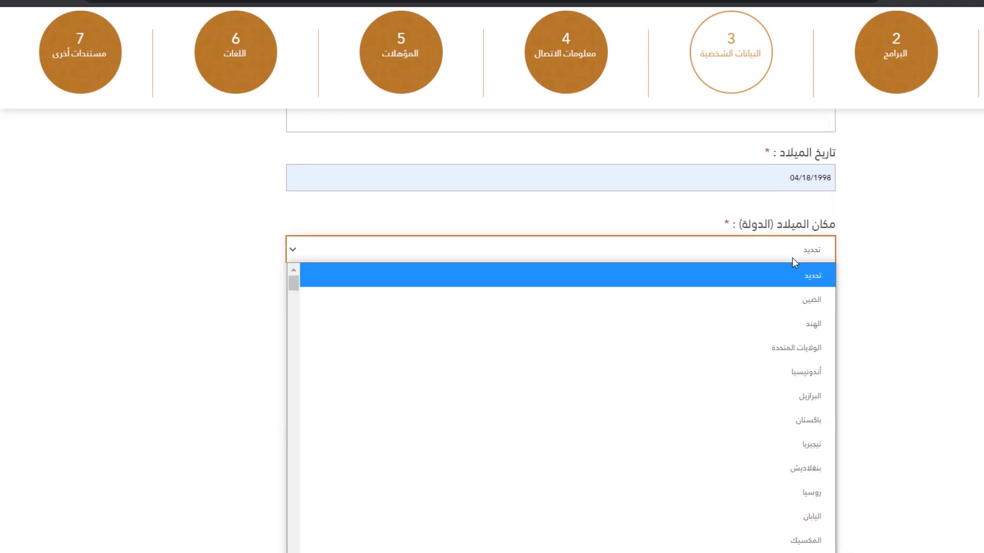
key(Down)
key(Down)
key(Down)
key(Down)
key(Down)
key(Down)
key(Down)
key(Down)
key(Down)
key(Down)
key(Down)
key(Down)
key(Down)
key(Down)
key(Down)
key(Down)
key(Down)
key(Down)
key(Down)
key(Down)
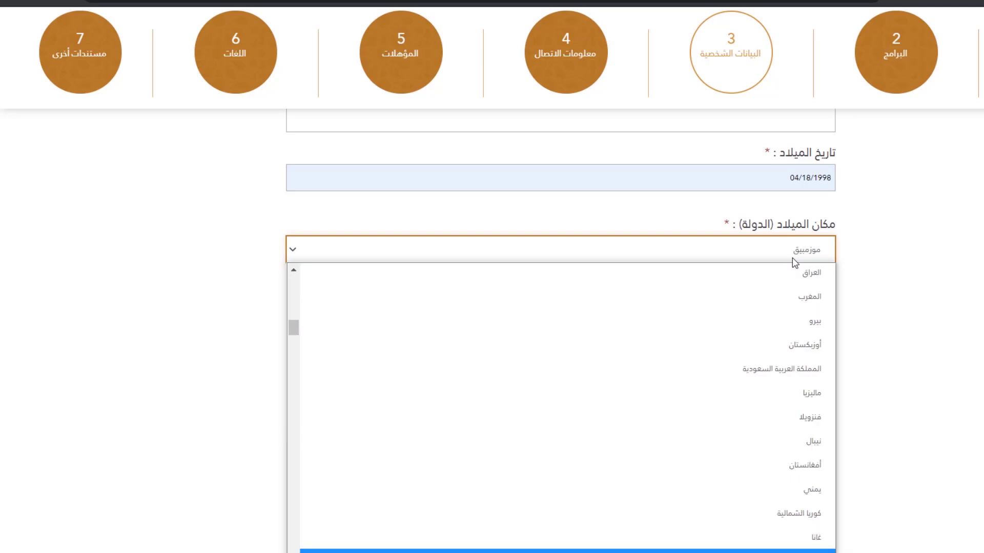
key(Down)
key(Down)
key(Down)
key(Down)
key(Down)
key(Down)
key(Down)
key(Down)
key(Down)
key(Down)
key(Down)
key(Down)
key(Down)
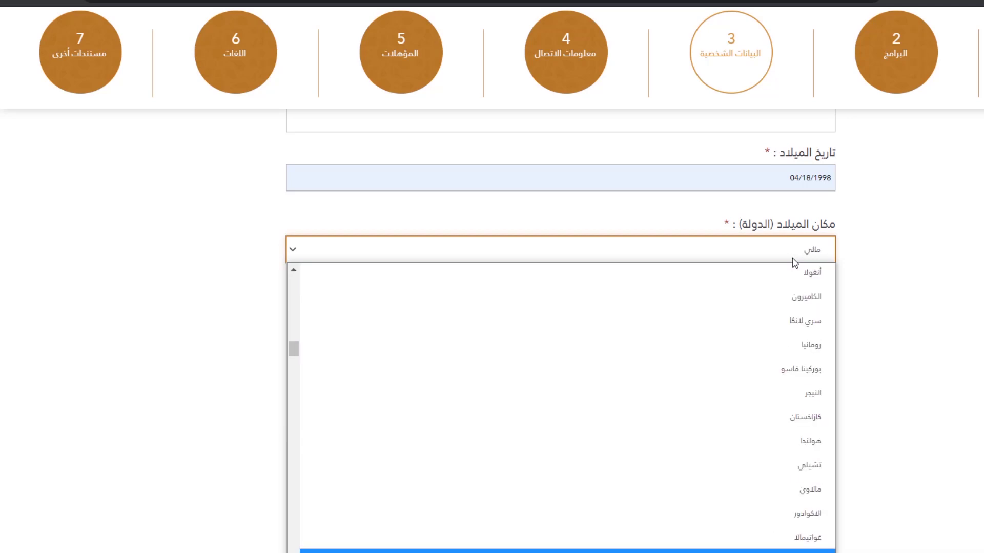
scroll(770, 326, down, 5)
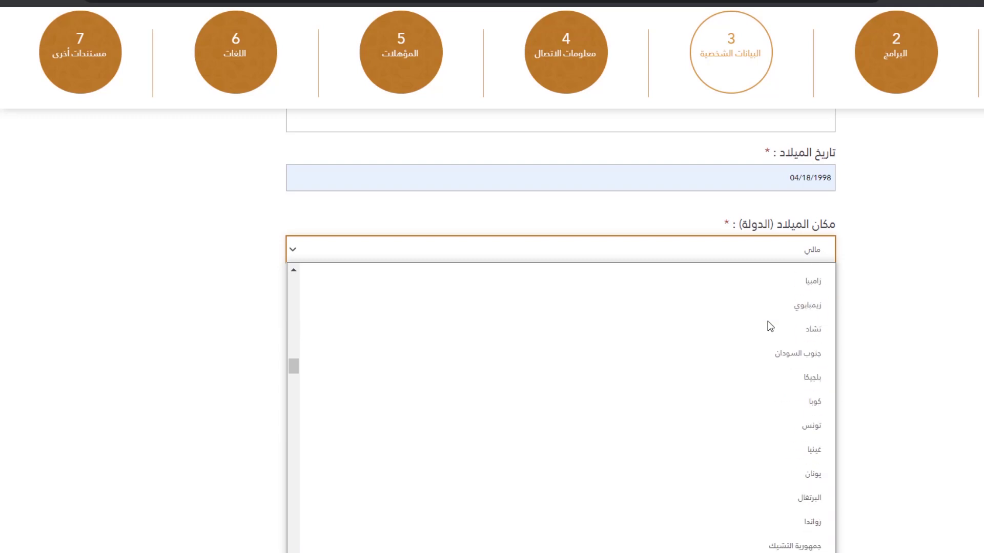
scroll(770, 326, up, 3)
click(788, 384)
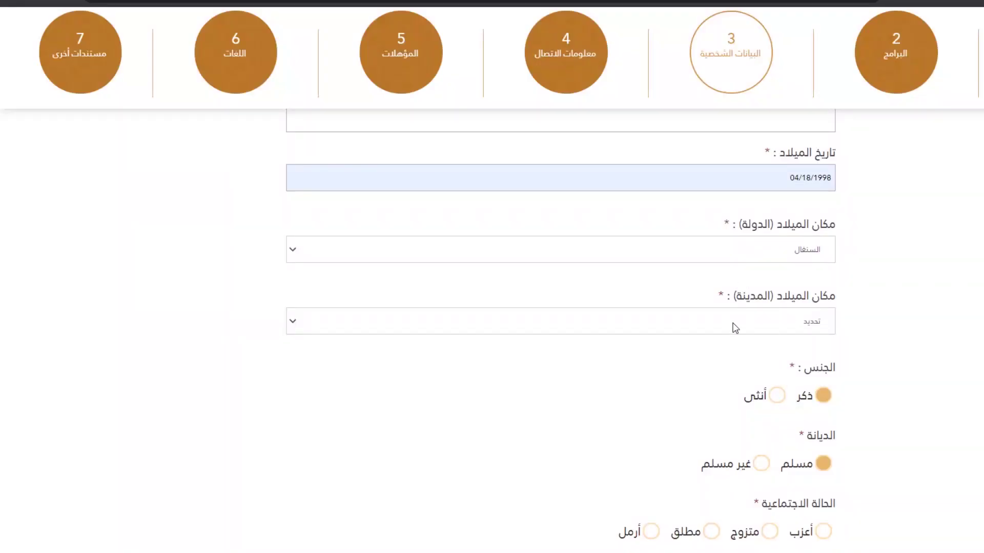
Set the city of birth (مكان الميلاد - المدينة) to داكار.
click(767, 327)
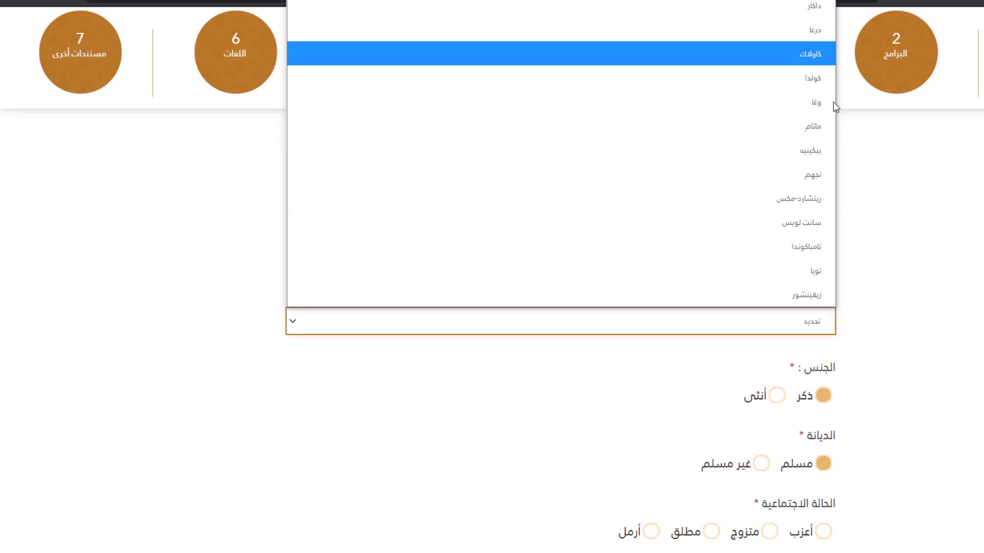
click(783, 14)
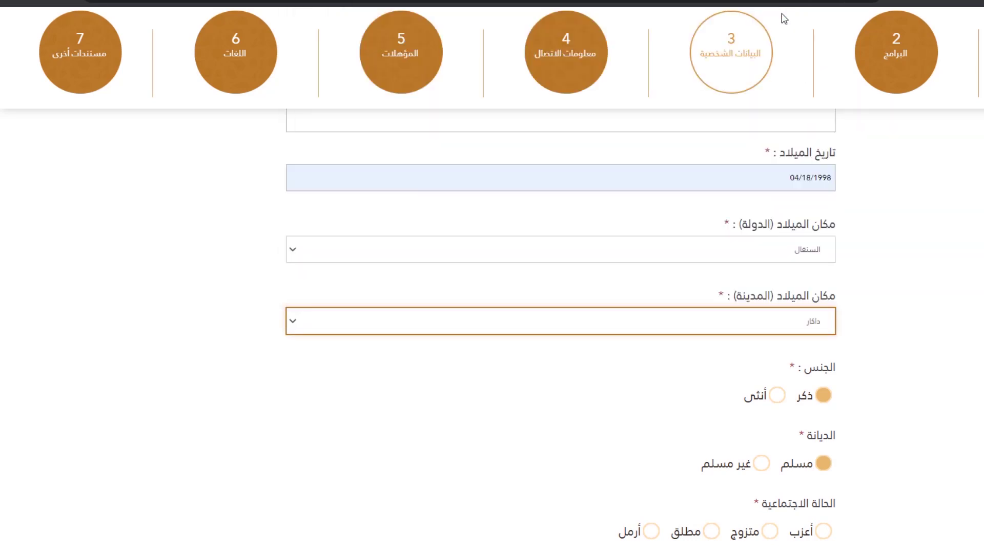
drag(710, 307, 752, 198)
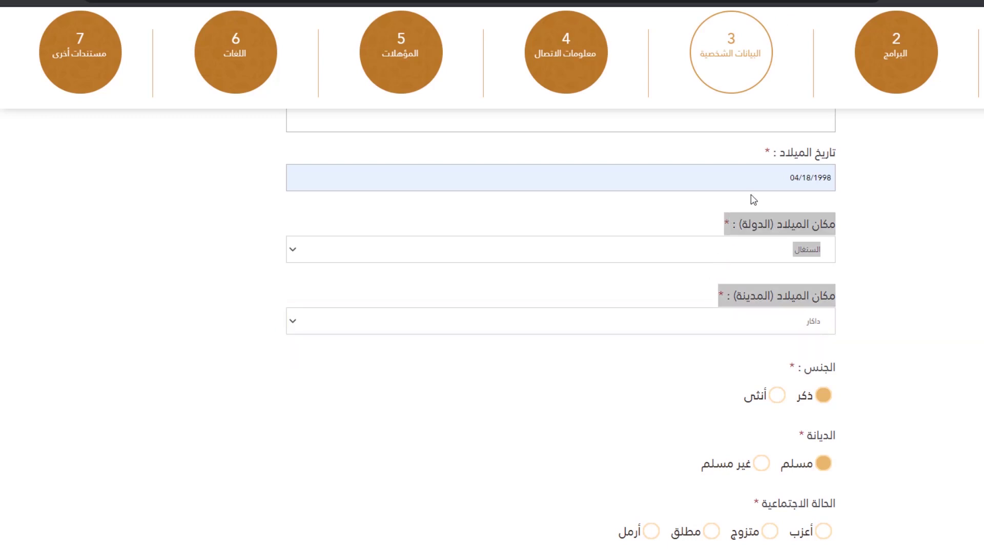
click(900, 307)
Set the marital status (الحالة الاجتماعية) to أعزب.
scroll(901, 308, down, 3)
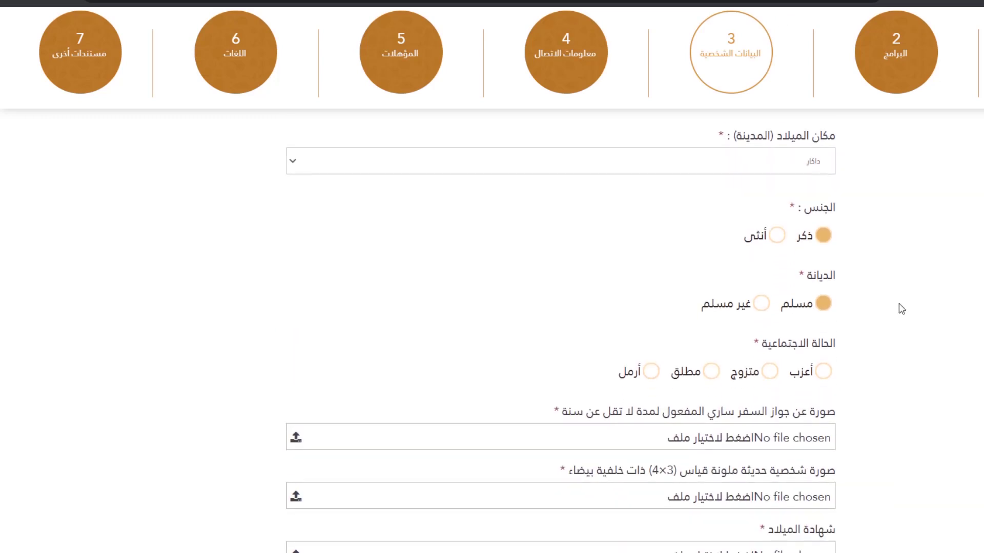
scroll(899, 304, down, 1)
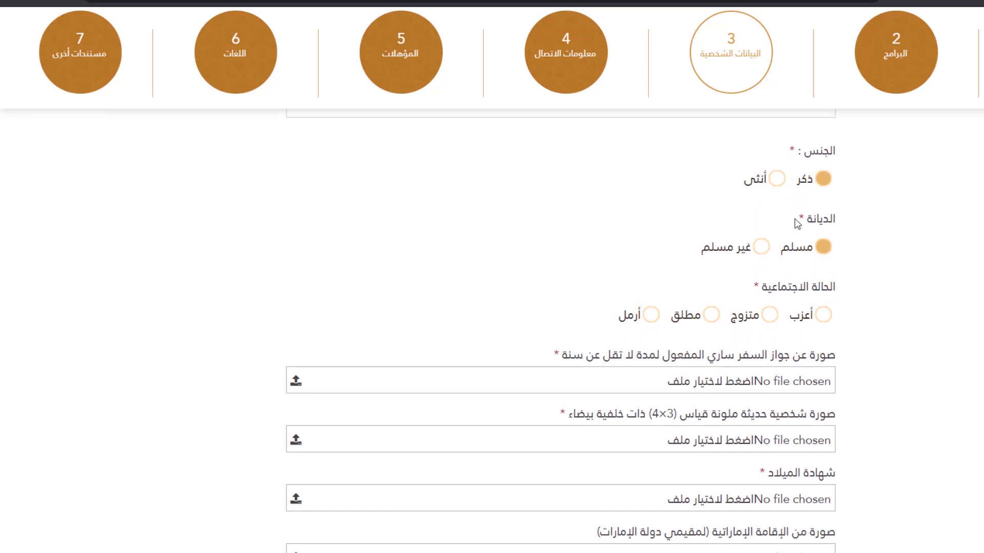
click(778, 179)
scroll(789, 292, down, 2)
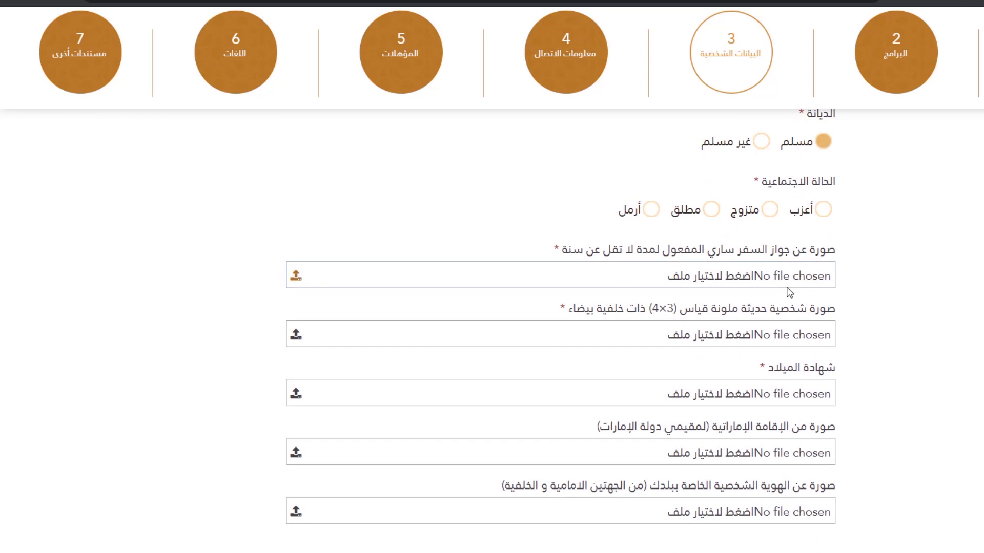
click(822, 213)
scroll(743, 233, down, 1)
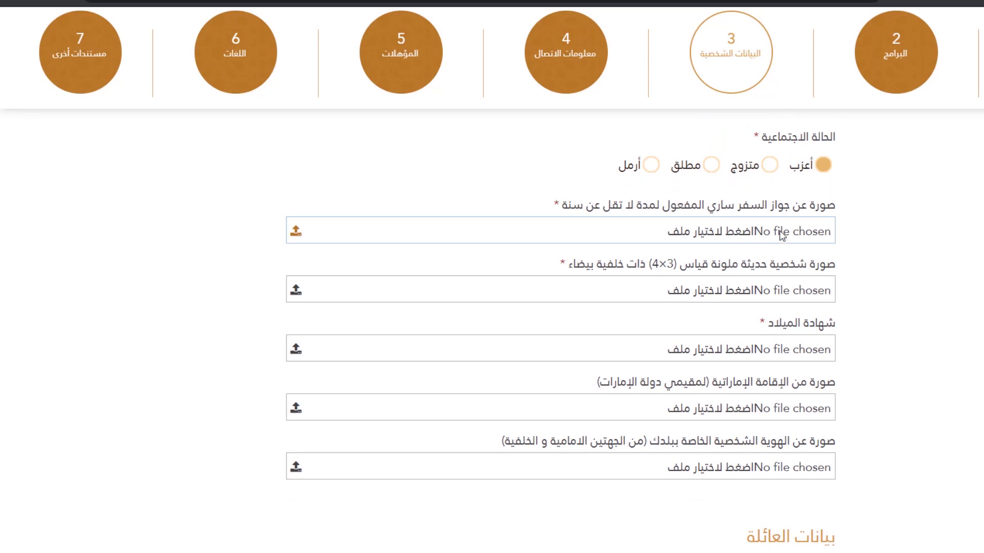
Try to attach the جواز السفر file from the Desktop as the valid passport copy and check the maximum file size.
click(340, 226)
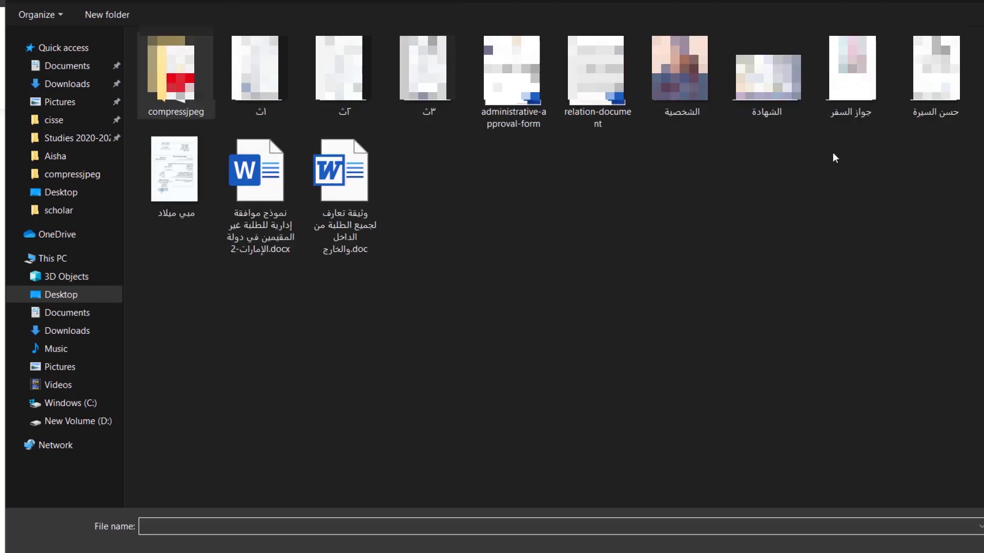
double_click(850, 104)
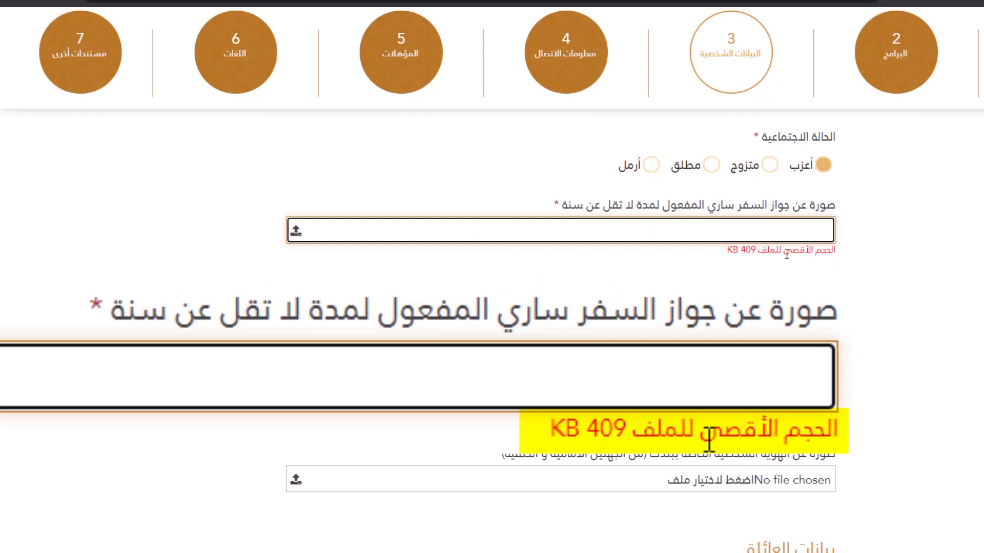
double_click(748, 252)
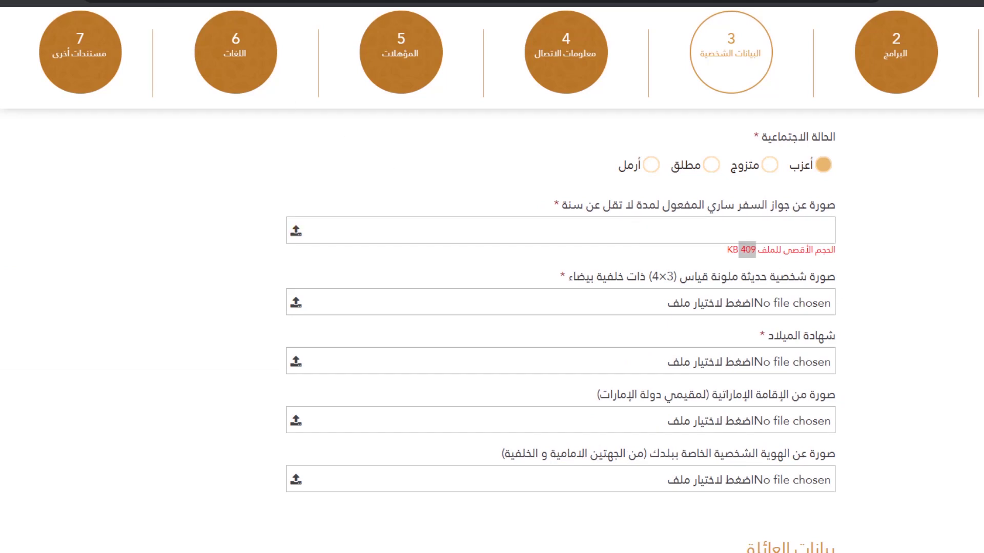
Search Google for "jpeg compressor" in a new tab and open the Compress JPEG Images Online site (compressjpeg.com).
key(ctrl+t)
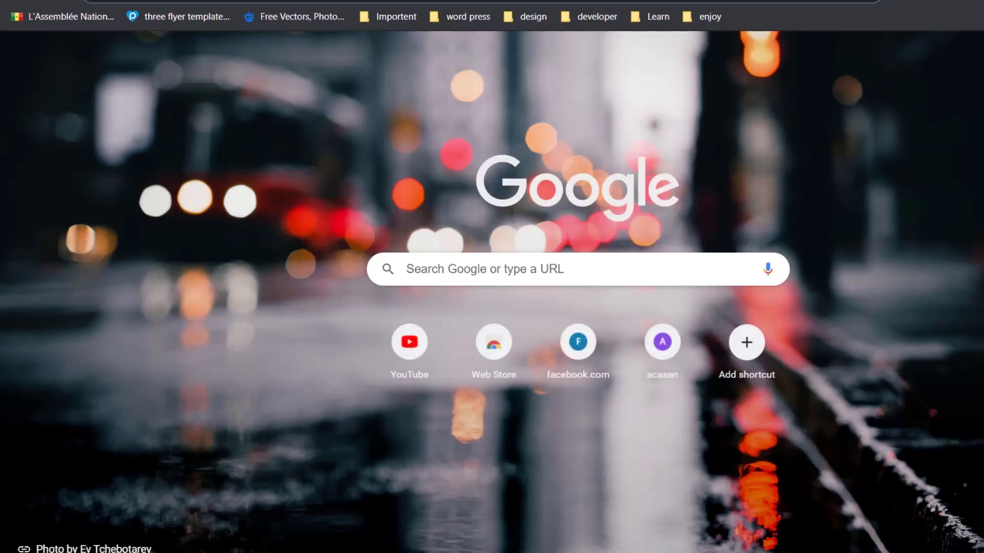
text(تث)
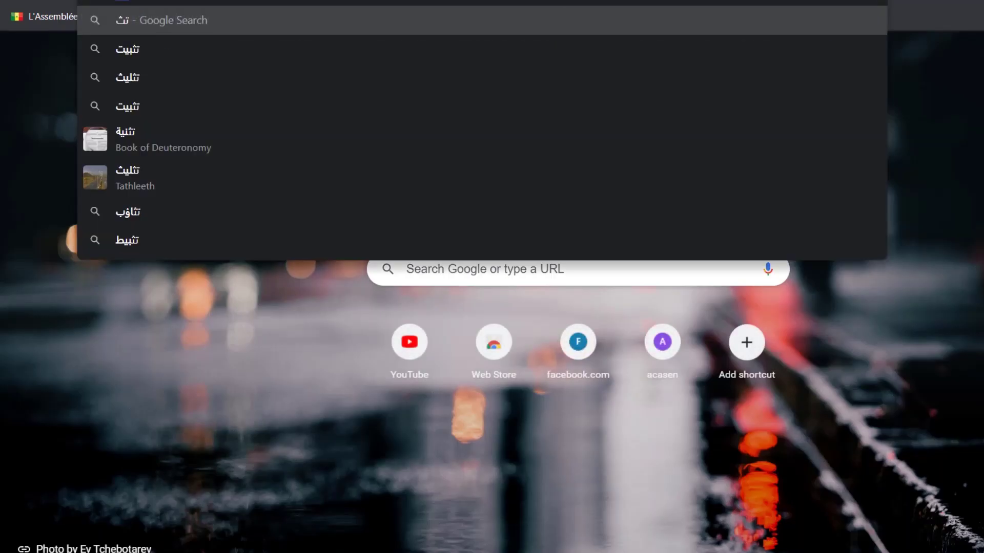
key(BackSpace)
key(BackSpace)
text(jpeg compressor)
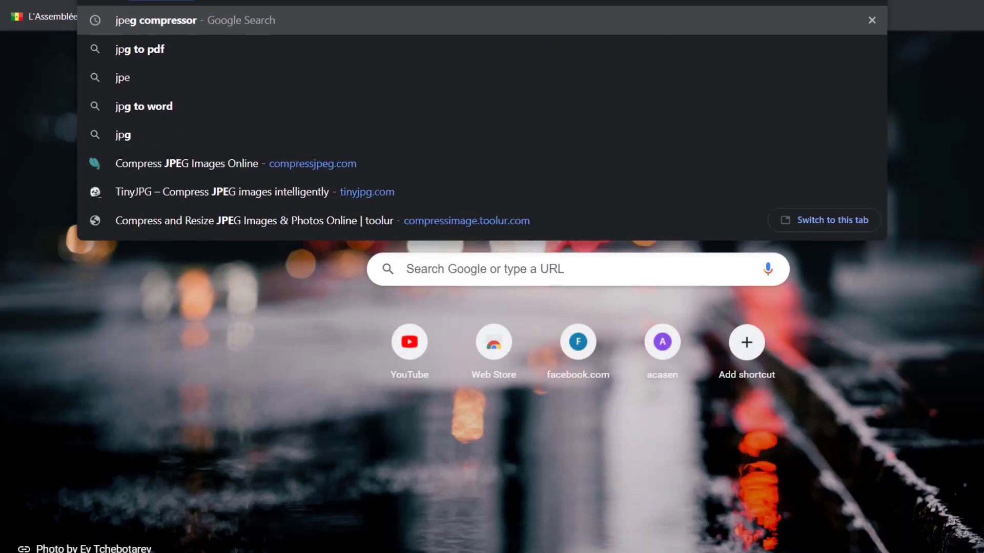
key(Return)
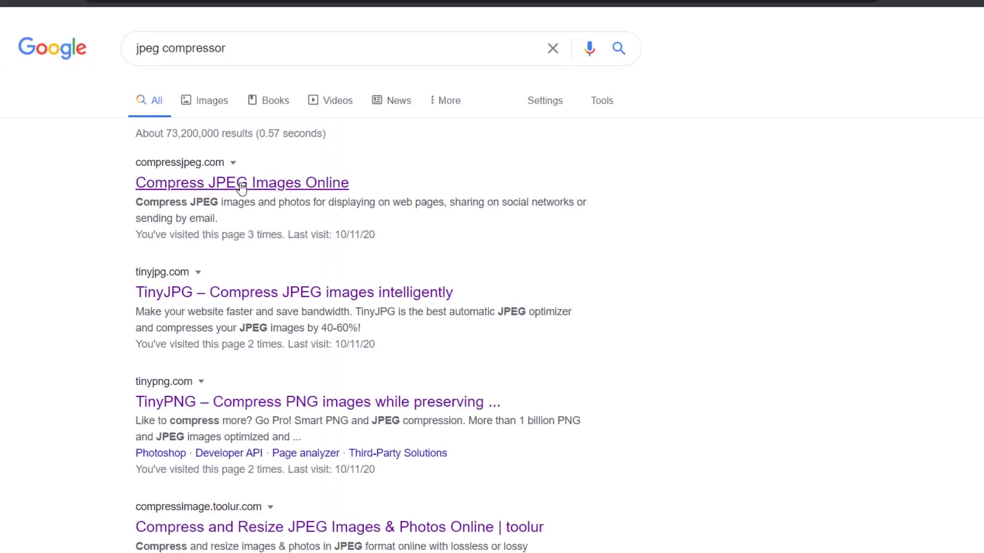
click(174, 183)
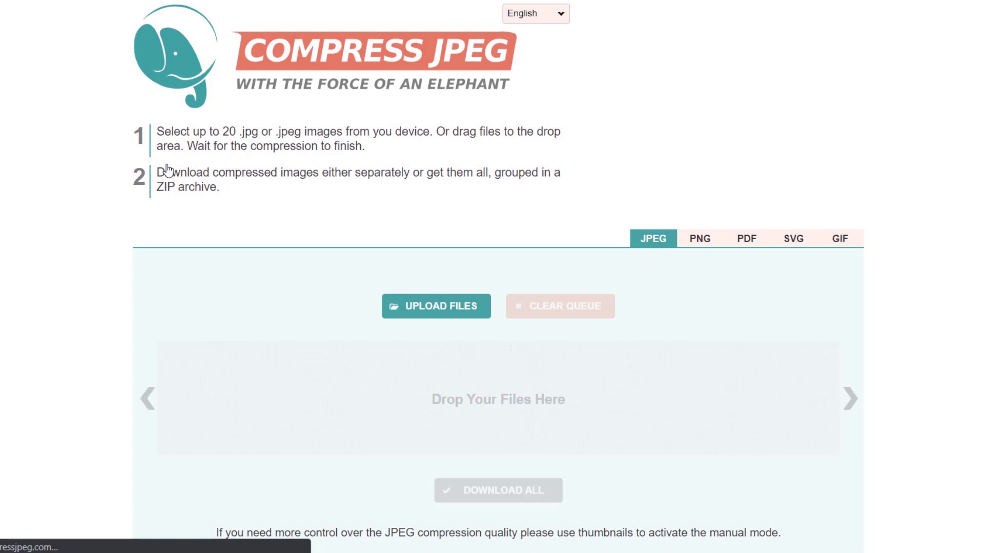
Upload the passport image جواز السفر.jpg to Compress JPEG for compression.
click(409, 308)
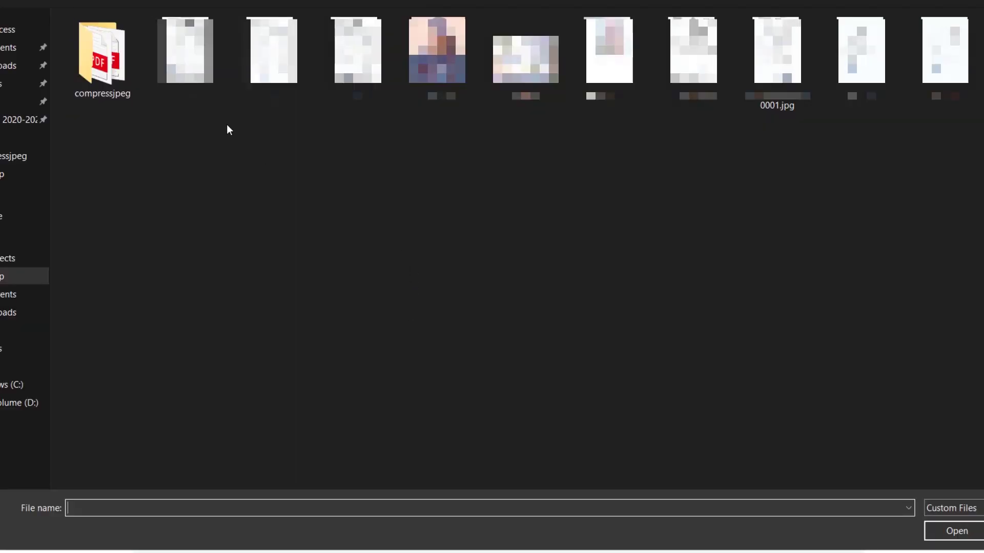
double_click(611, 92)
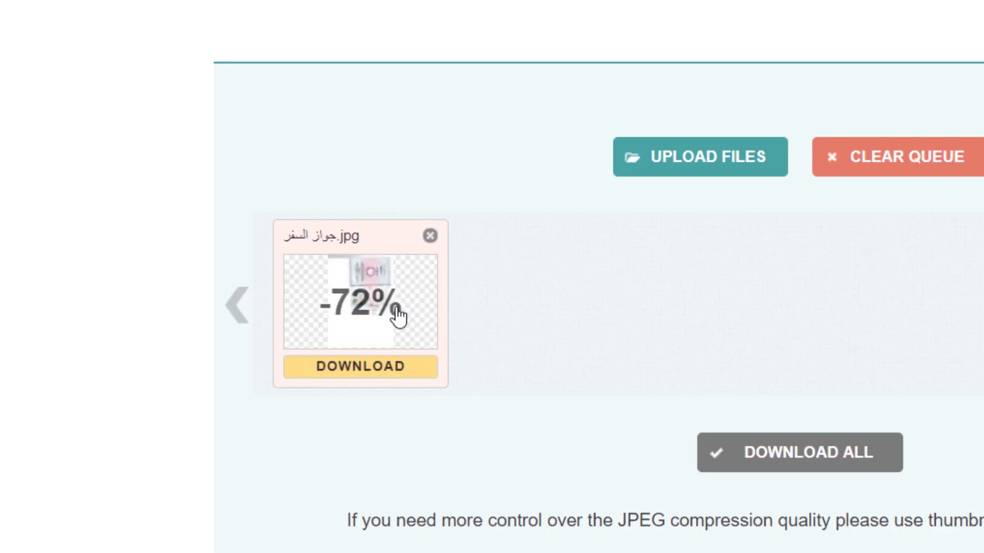
mouse_move(352, 328)
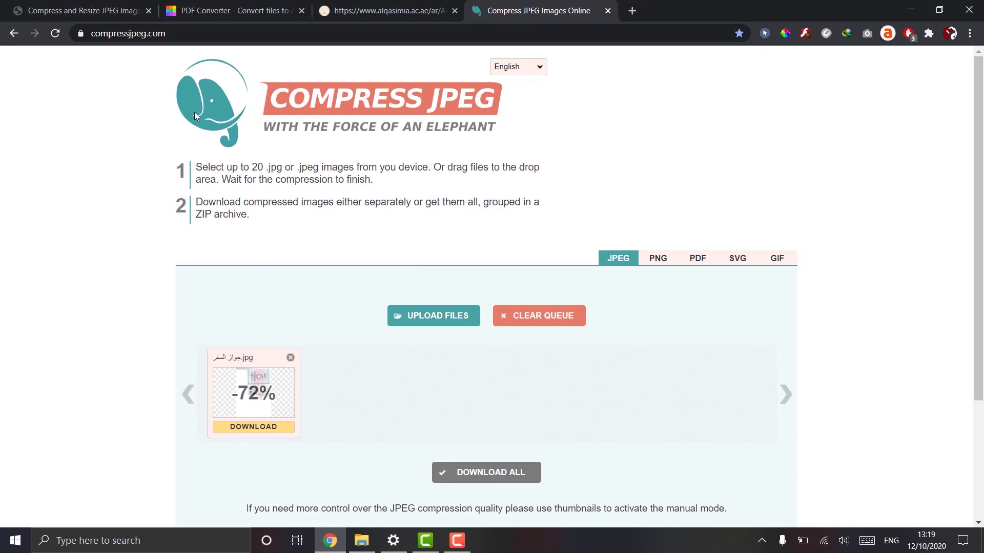
Return to the registration form and attach جواز السفر-min from the compressjpeg folder as the valid passport copy.
click(57, 5)
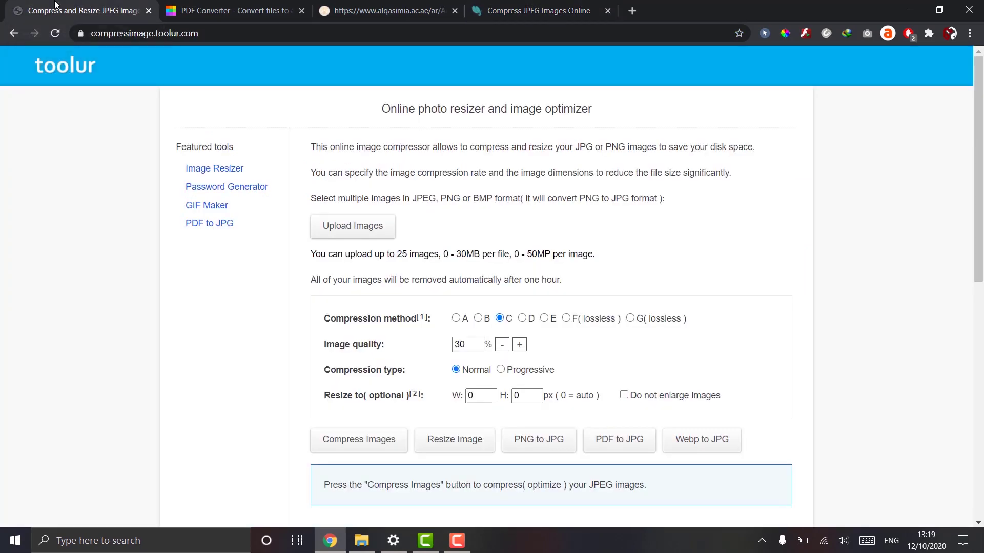
click(338, 10)
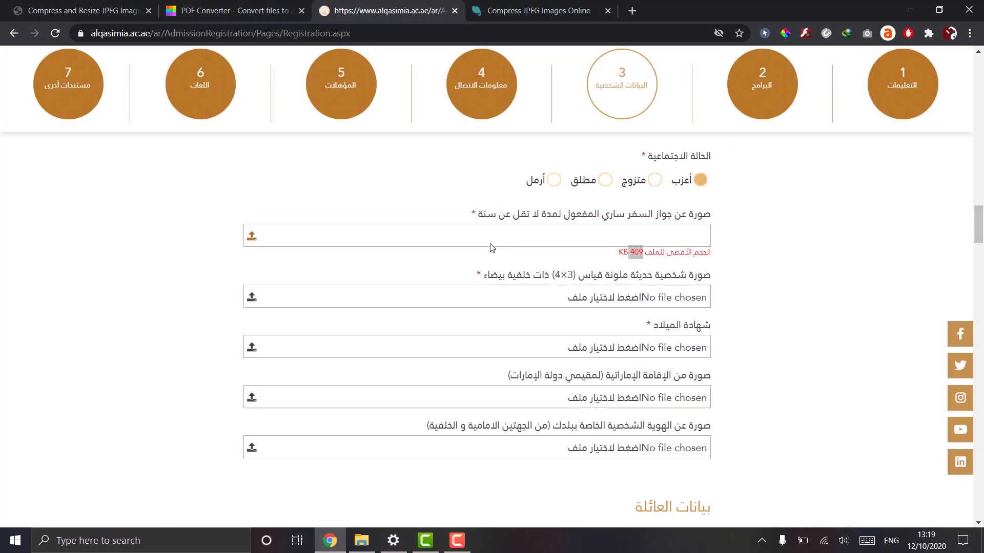
click(661, 242)
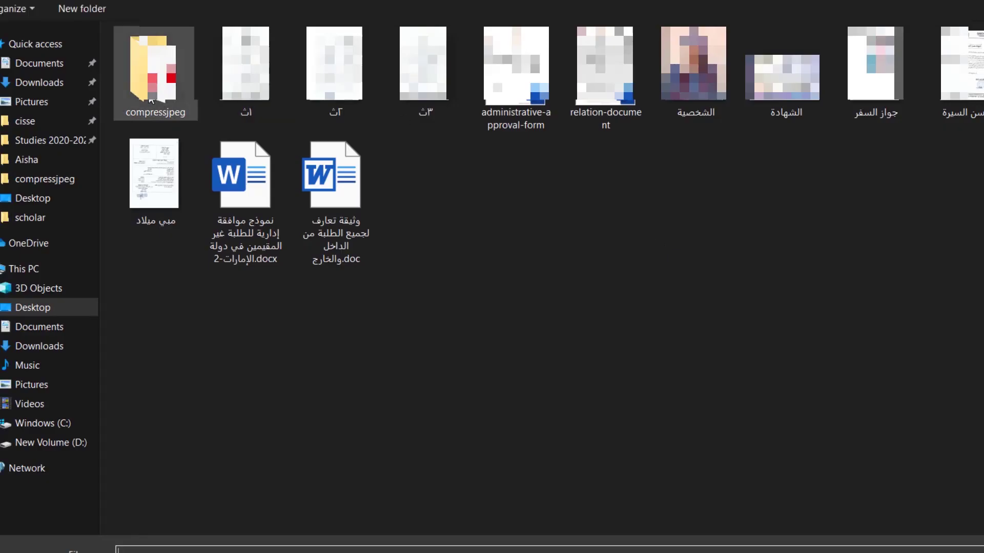
double_click(154, 72)
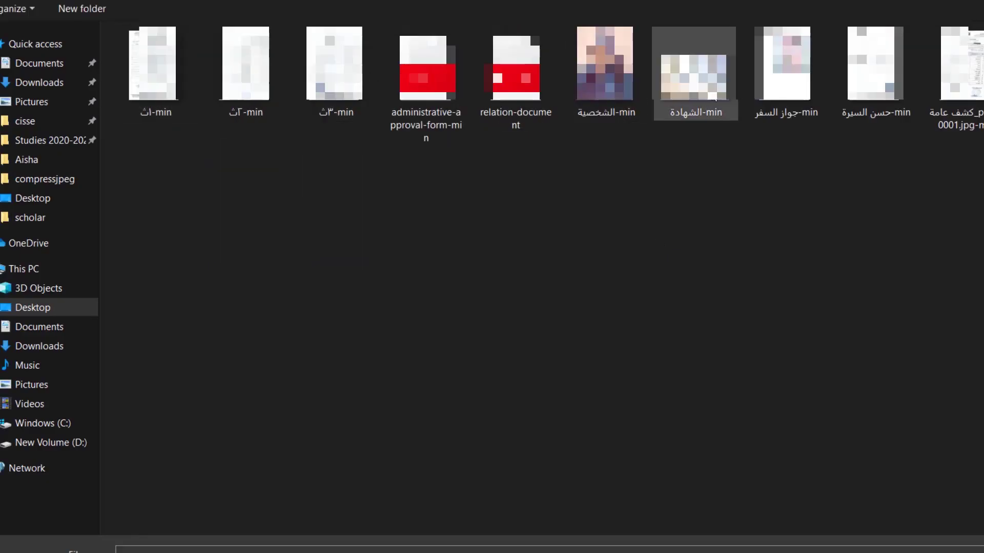
double_click(784, 67)
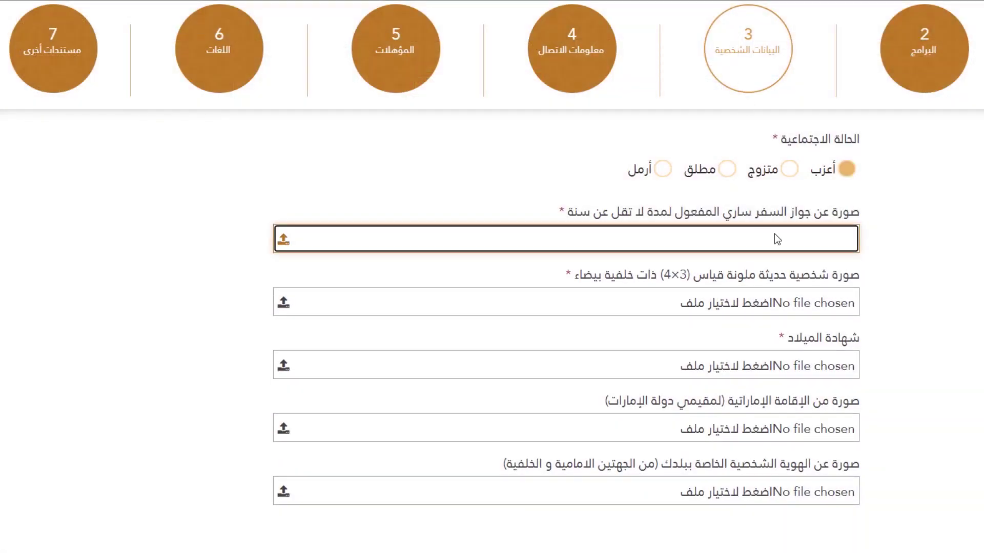
Attach the compressed image الشخصية-min as the recent 4×3 colour personal photo with a white background.
scroll(774, 233, down, 1)
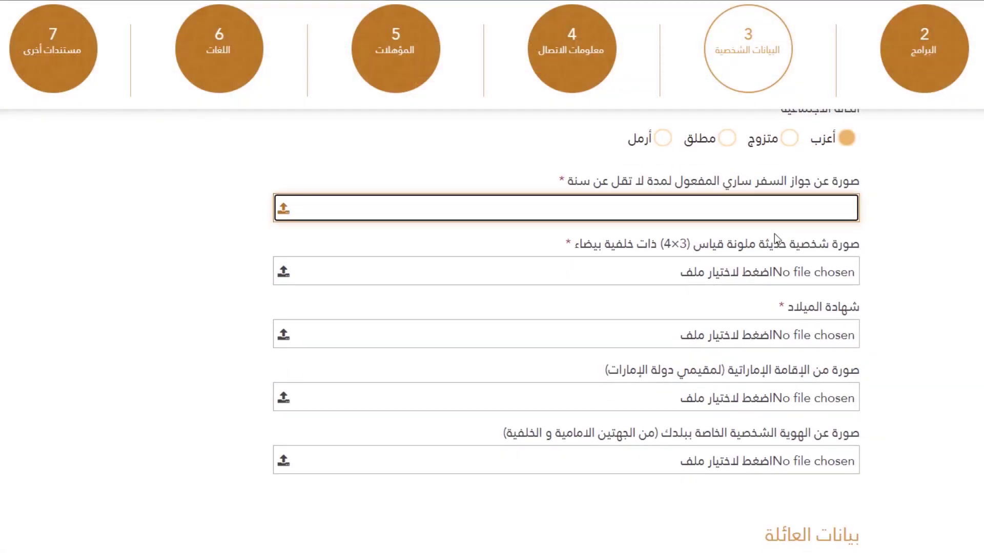
click(744, 265)
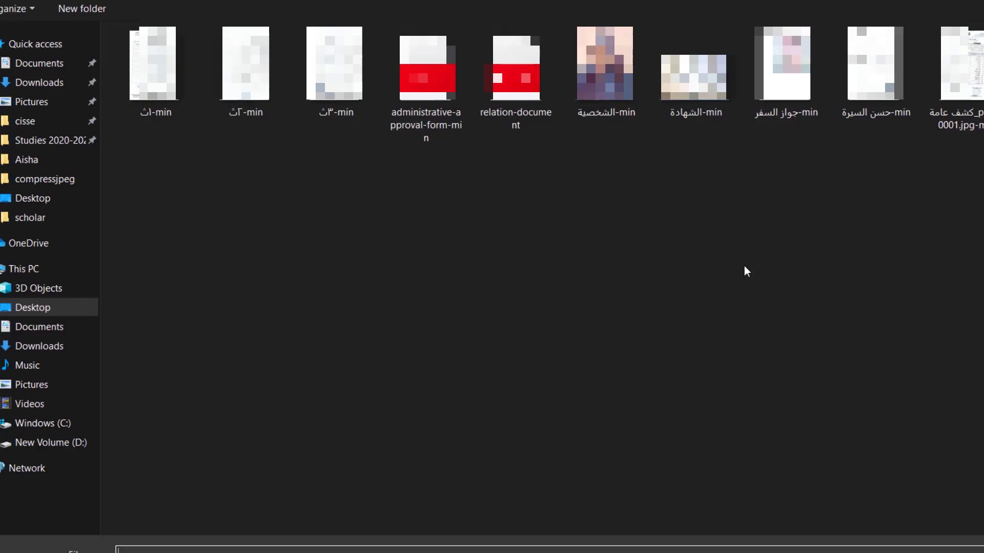
double_click(624, 79)
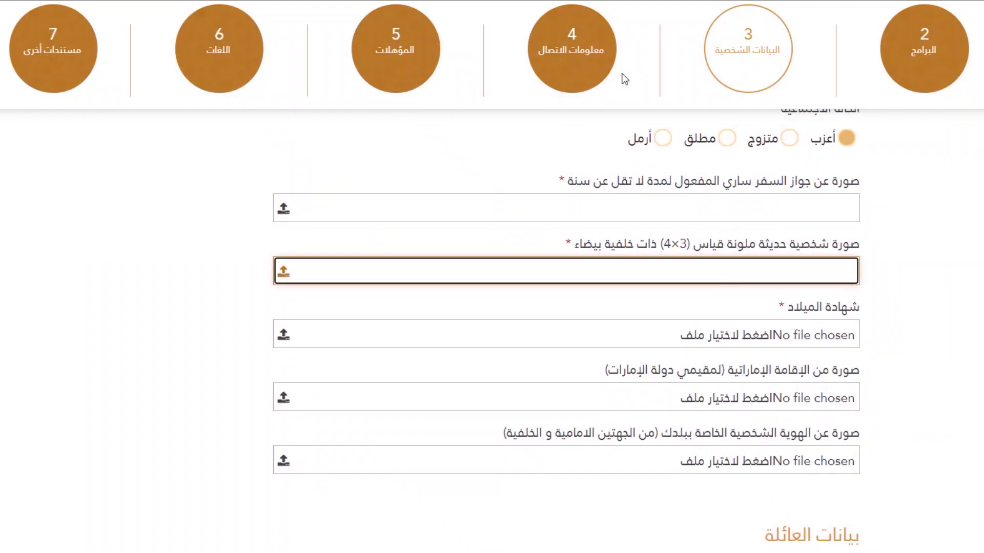
Attach the compressed birth certificate image in the شهادة الميلاد field.
click(723, 328)
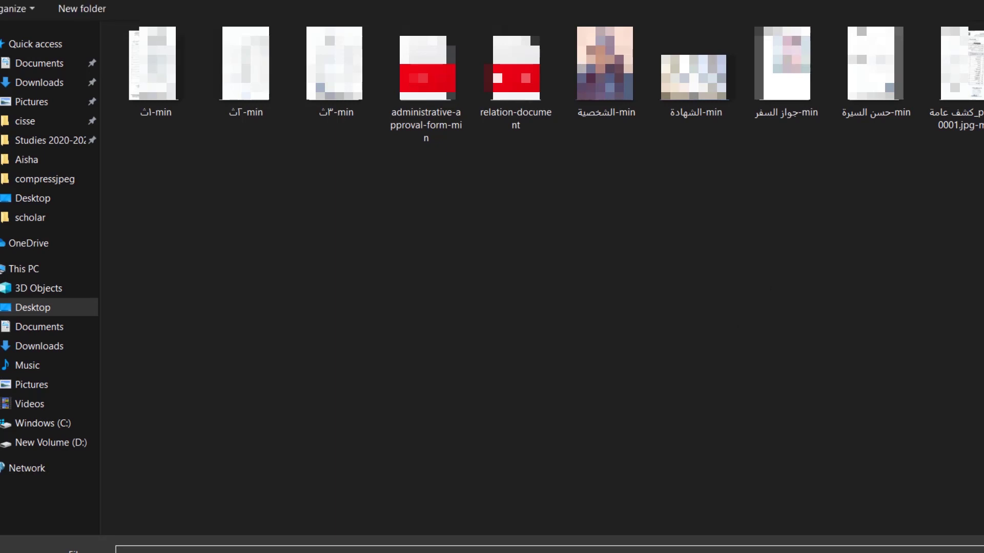
key(Escape)
scroll(939, 264, down, 2)
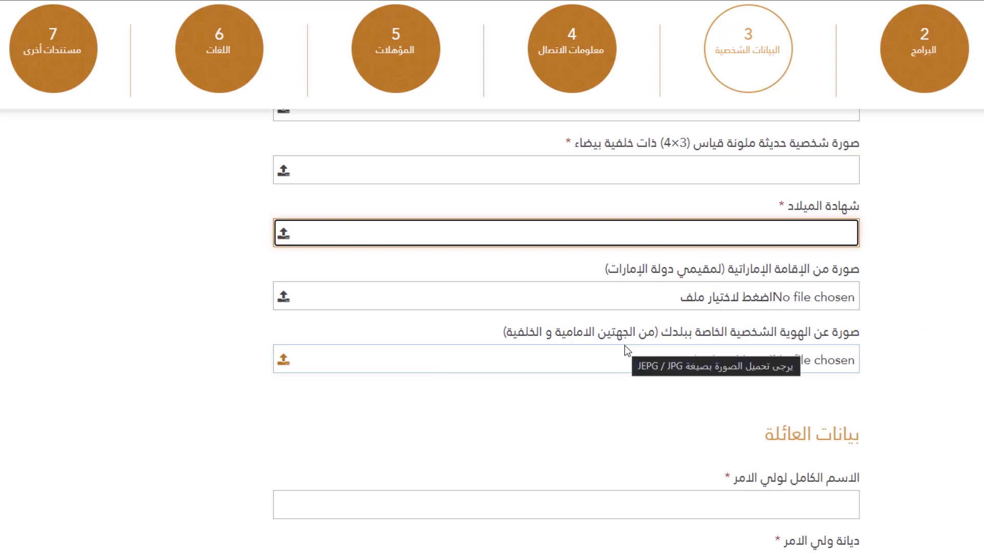
scroll(583, 407, up, 2)
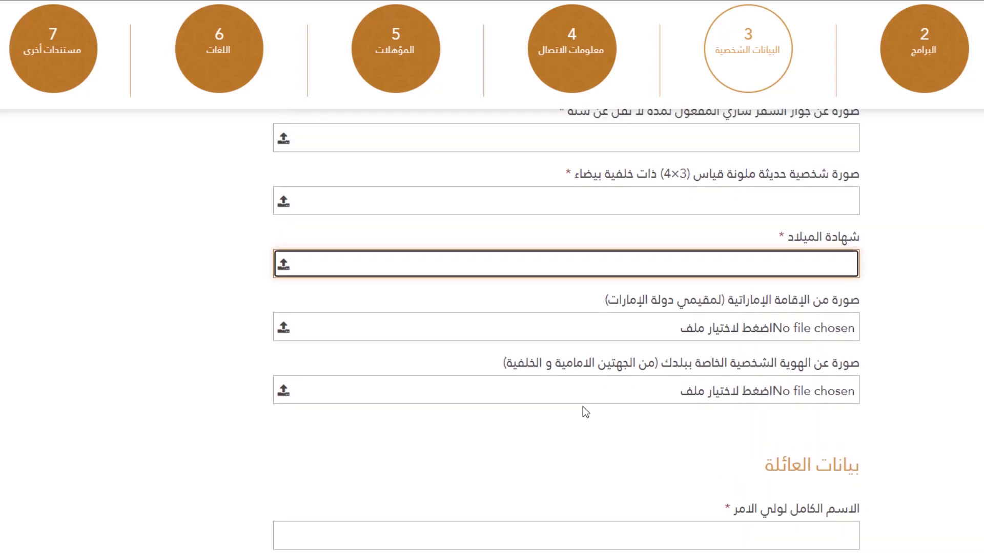
In the family data section (بيانات العائلة), enter the guardian's full name and set the guardian's religion (ديانة ولي الامر) to مسلم.
scroll(583, 407, down, 6)
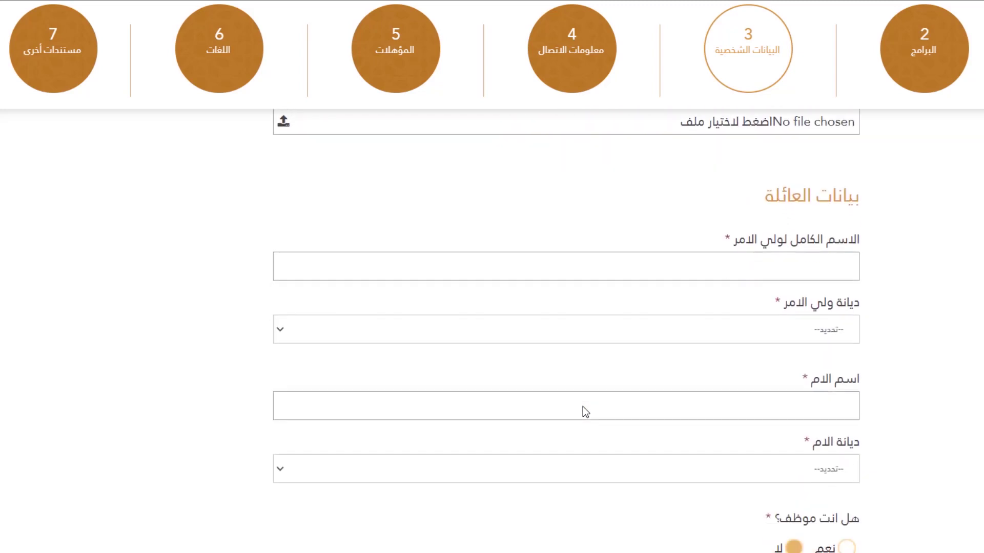
scroll(583, 407, down, 1)
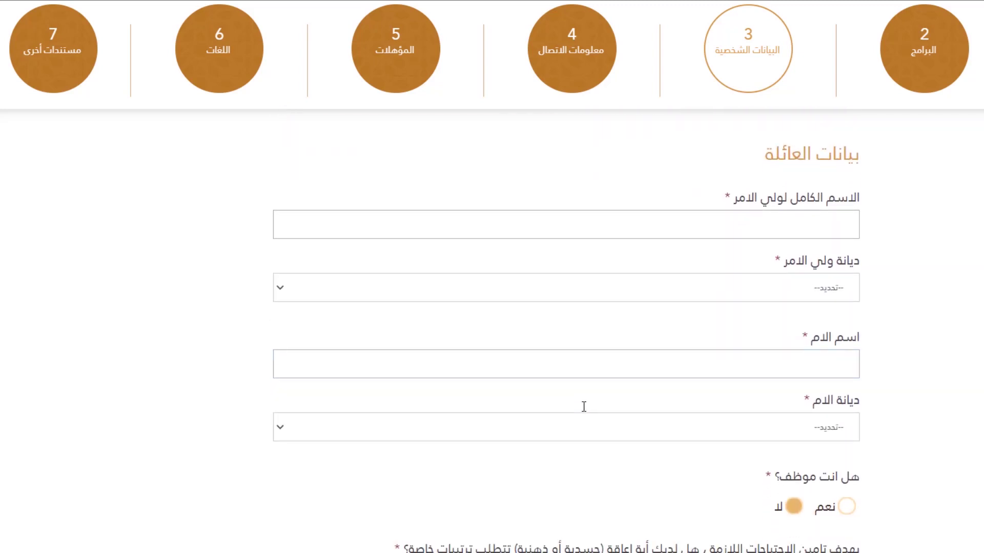
click(841, 222)
click(767, 265)
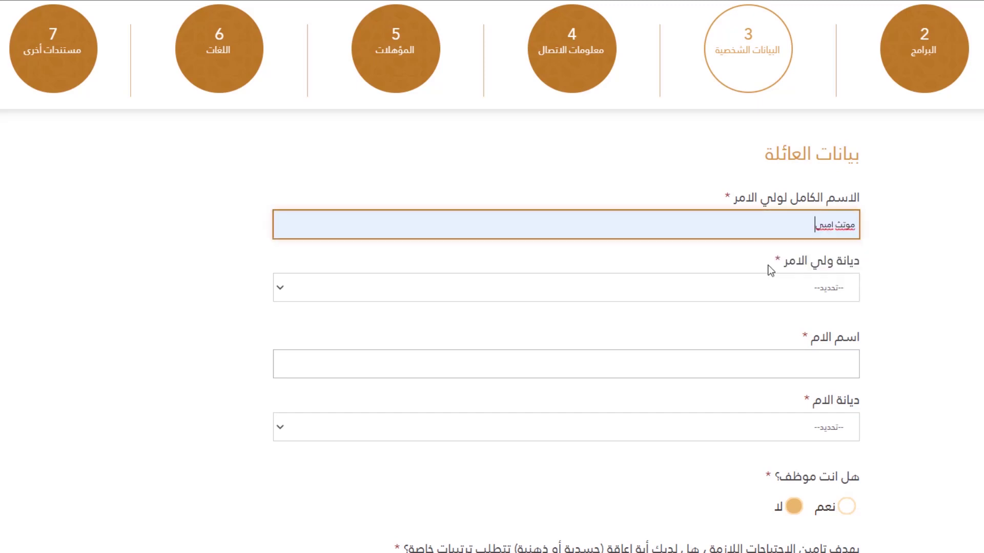
click(901, 239)
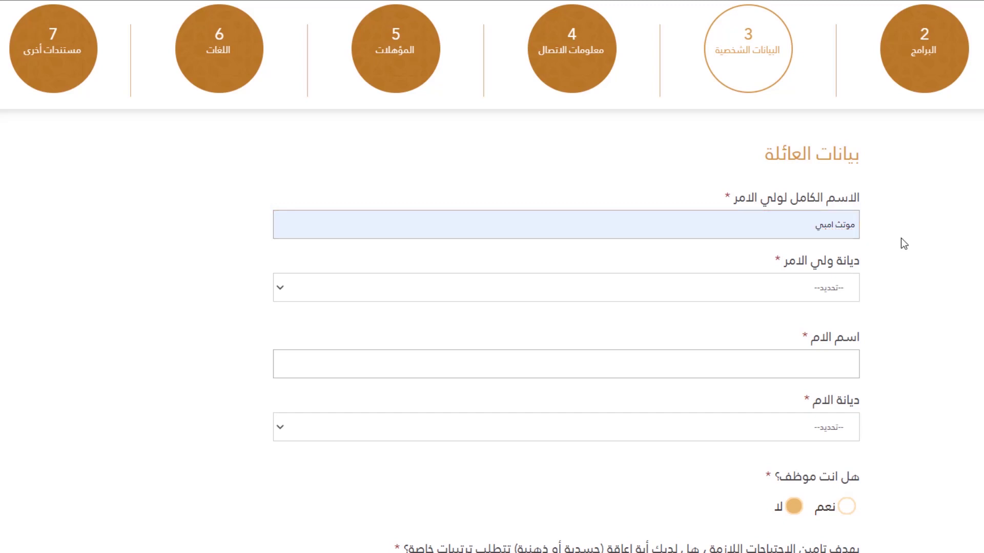
click(826, 279)
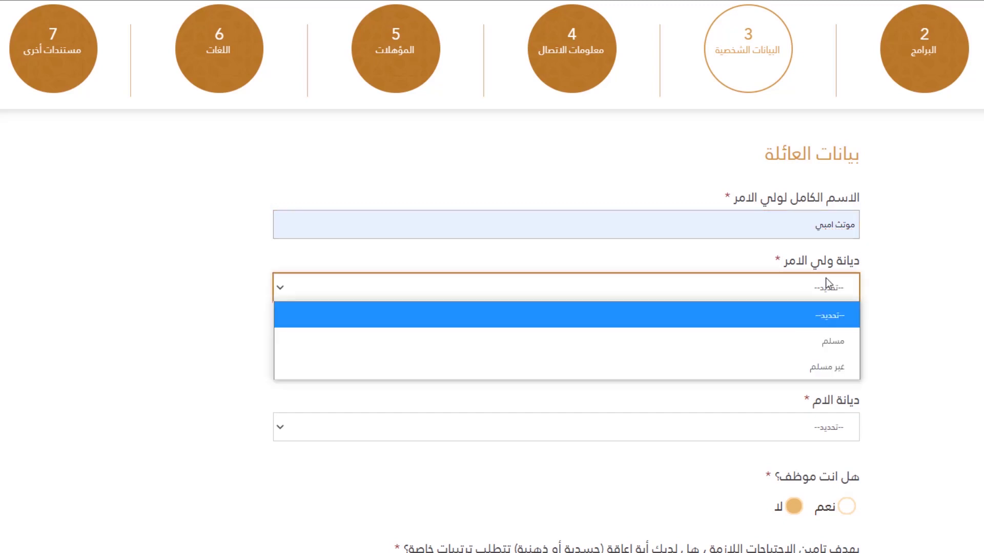
click(803, 337)
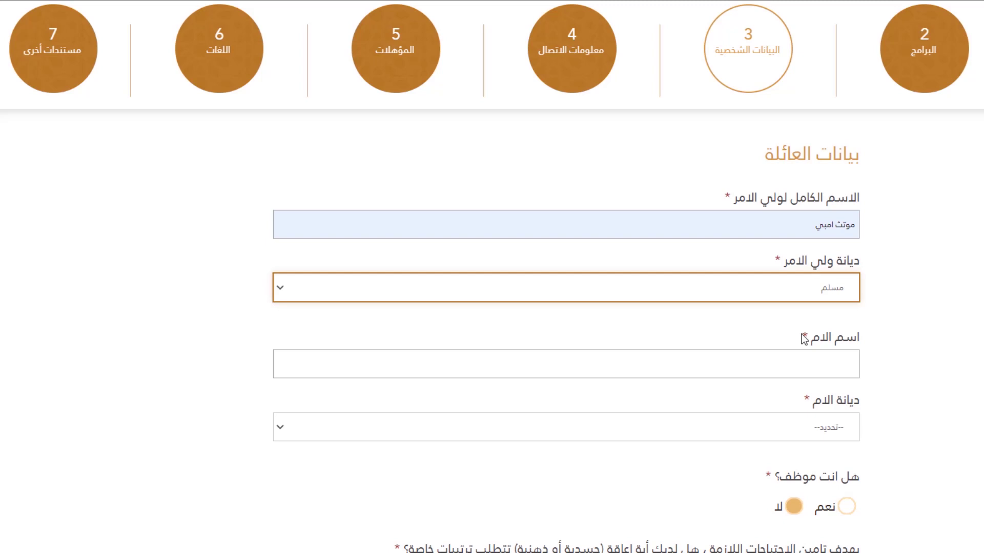
Enter the mother's name (اسم الام) and set her religion (ديانة الام) to مسلم.
scroll(826, 334, down, 2)
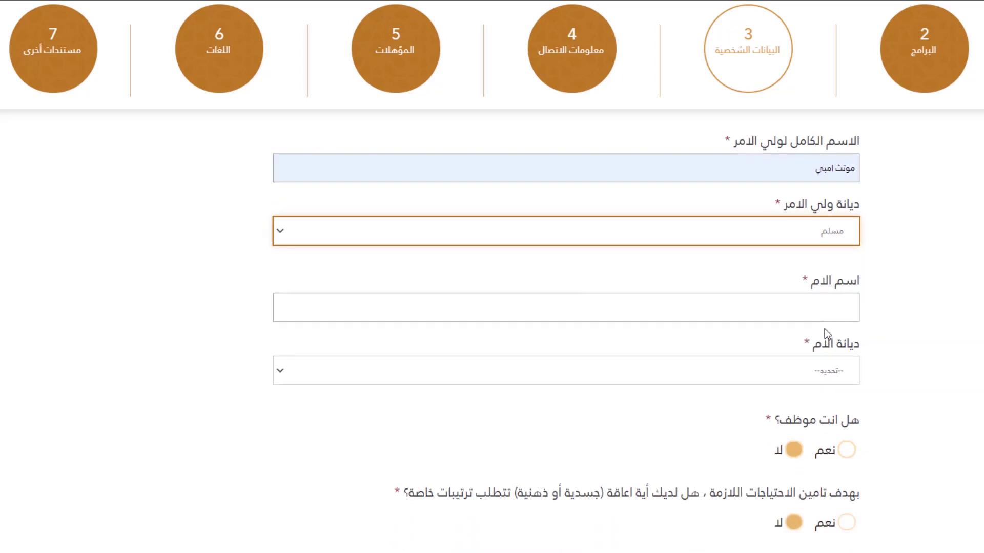
click(836, 272)
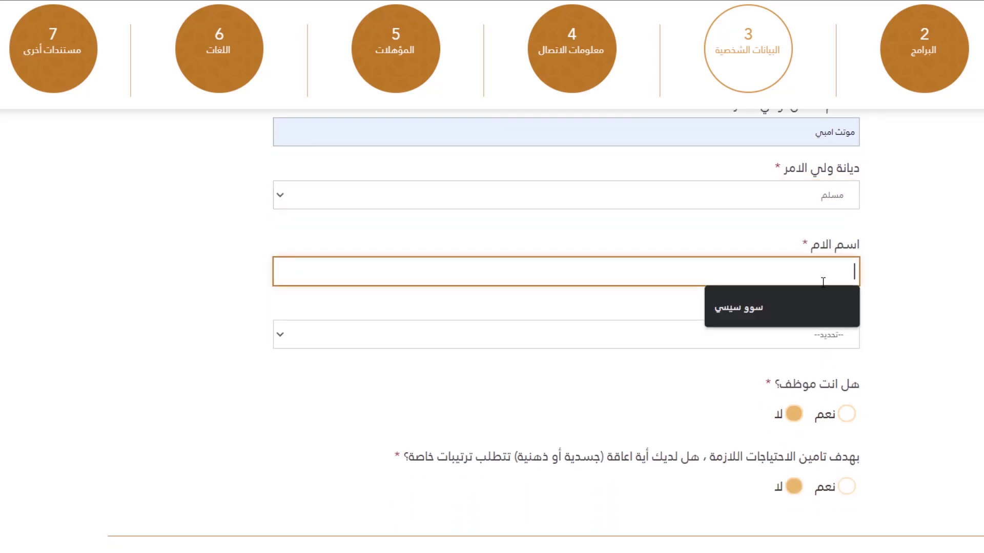
click(804, 297)
click(759, 334)
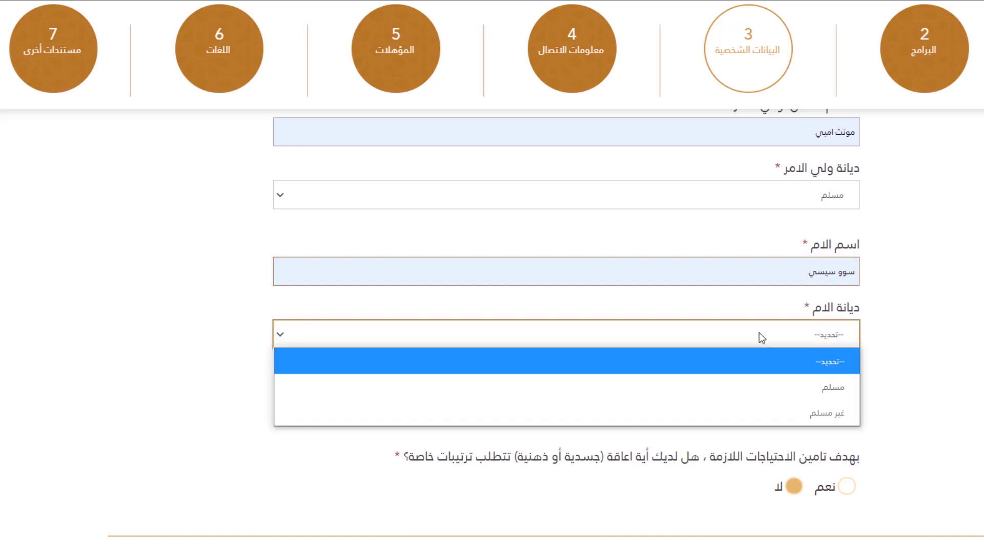
click(801, 383)
In the contact information section (معلومات الاتصال), set the country of residence to السنغال and the city to داكار.
scroll(805, 364, down, 1)
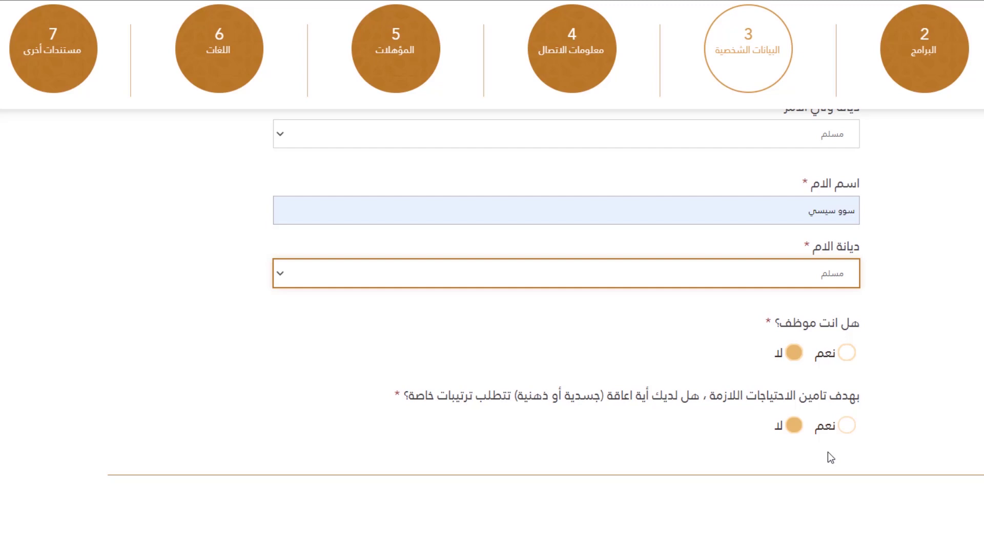
scroll(828, 452, down, 4)
scroll(828, 452, down, 3)
scroll(828, 452, down, 2)
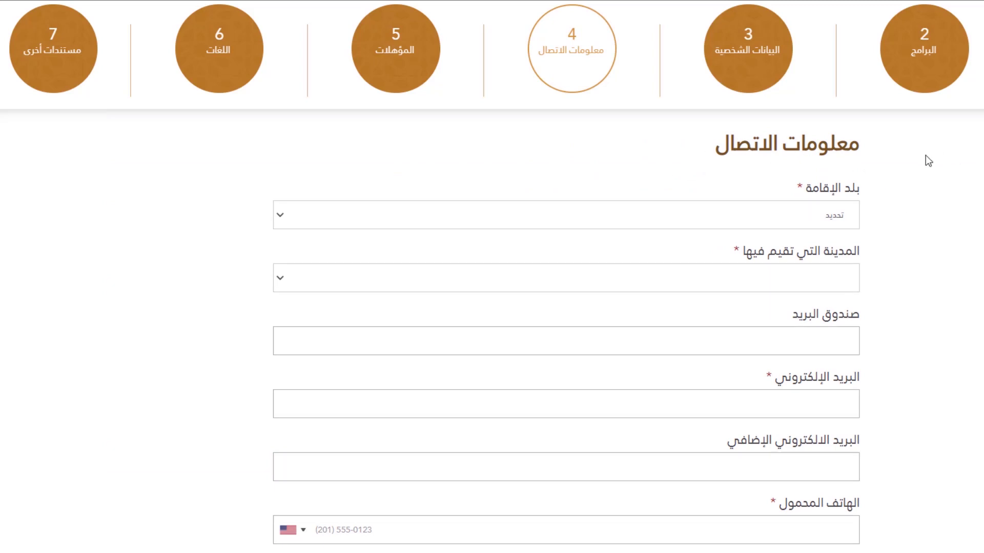
click(793, 224)
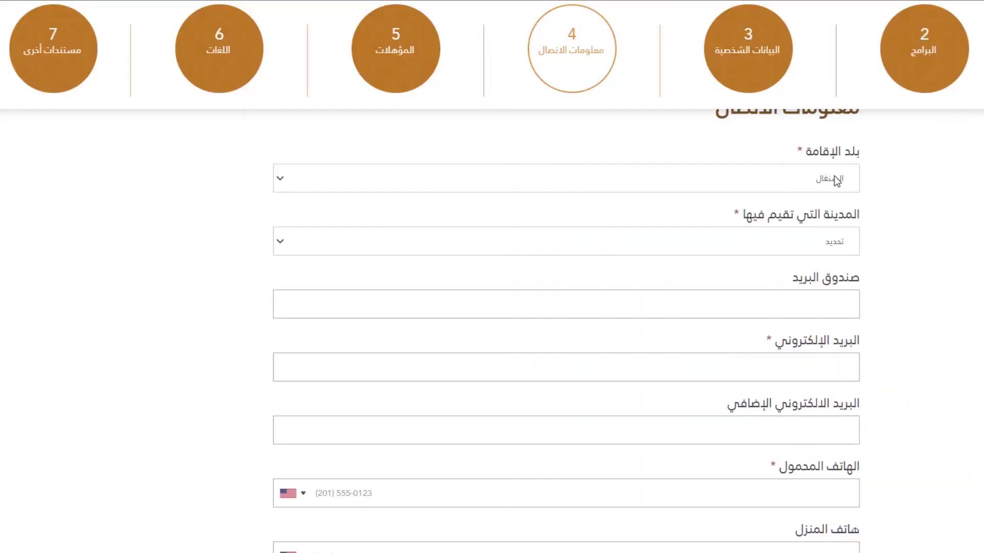
click(799, 234)
click(829, 293)
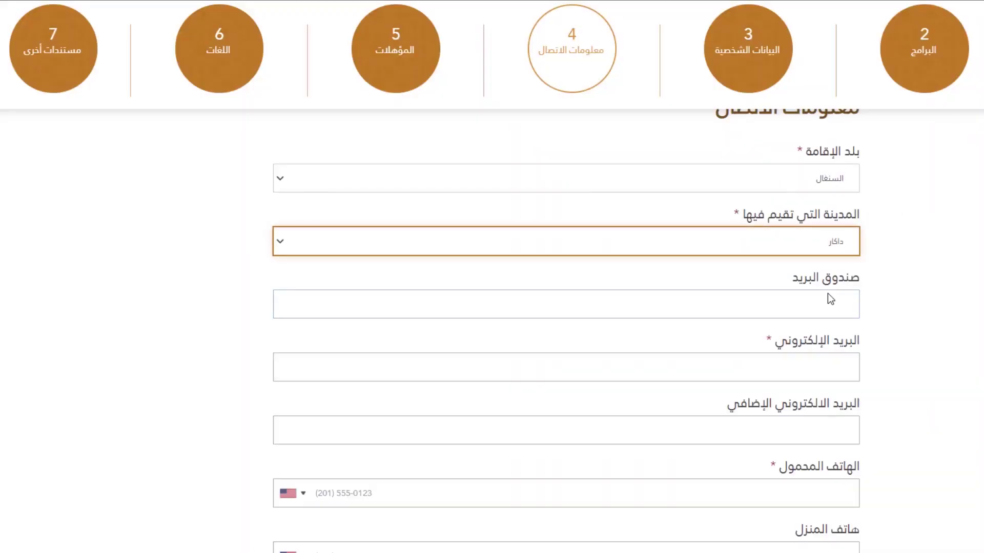
Fill in the applicant's e-mail in البريد الإلكتروني, leaving the P.O. box and additional e-mail fields empty.
click(815, 299)
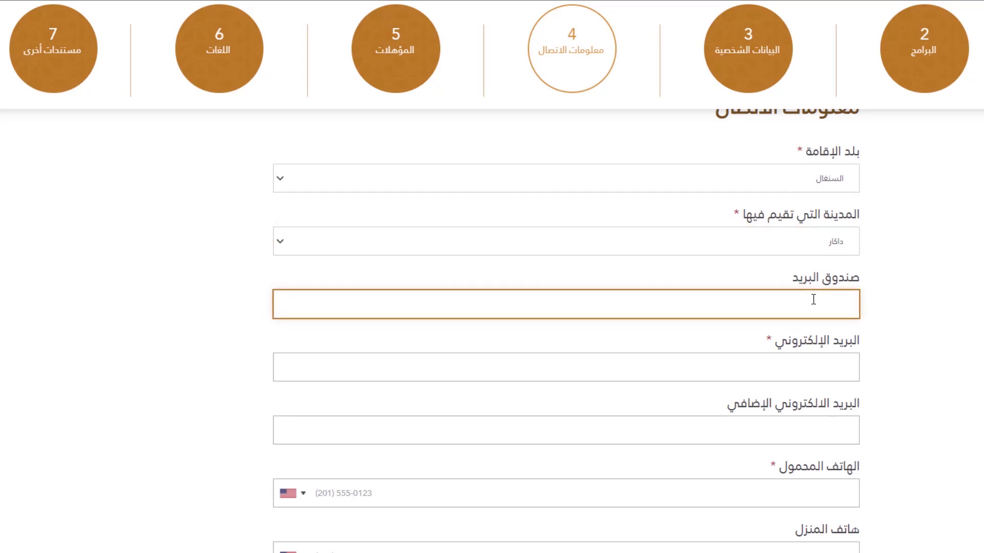
click(951, 280)
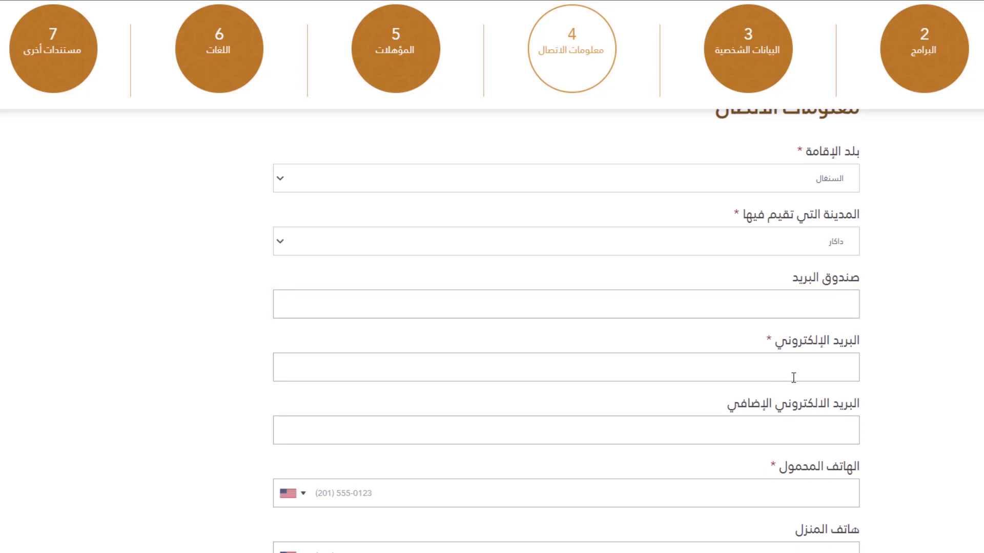
click(821, 367)
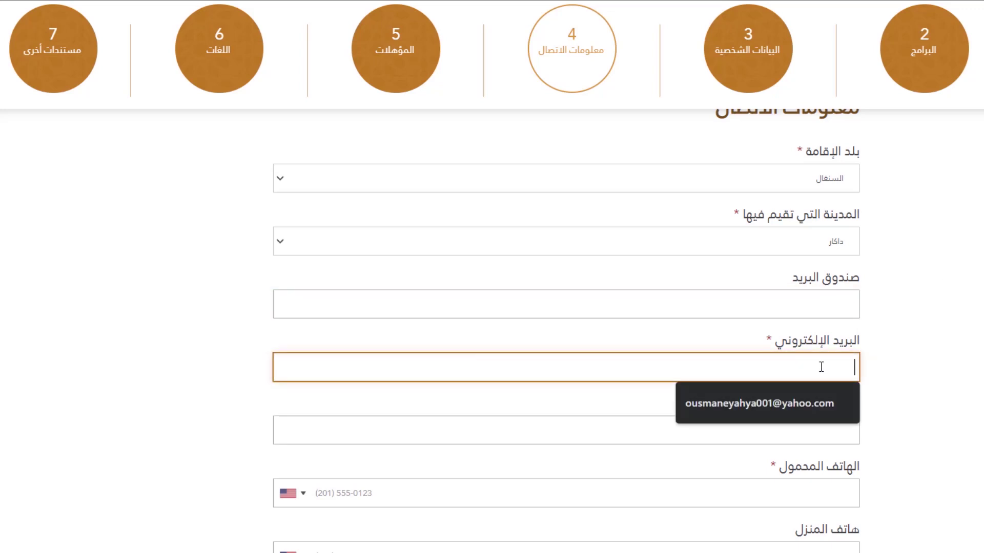
click(761, 405)
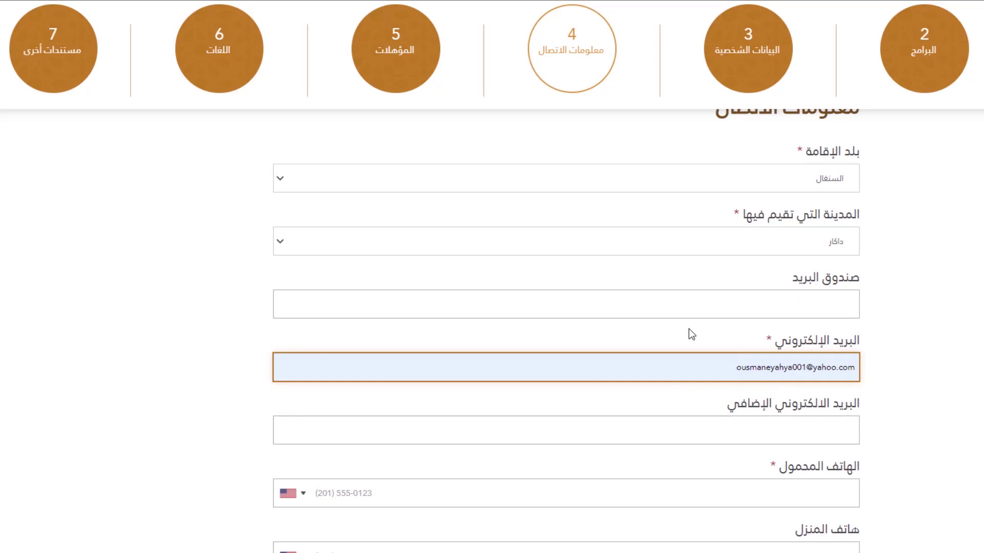
scroll(690, 327, down, 1)
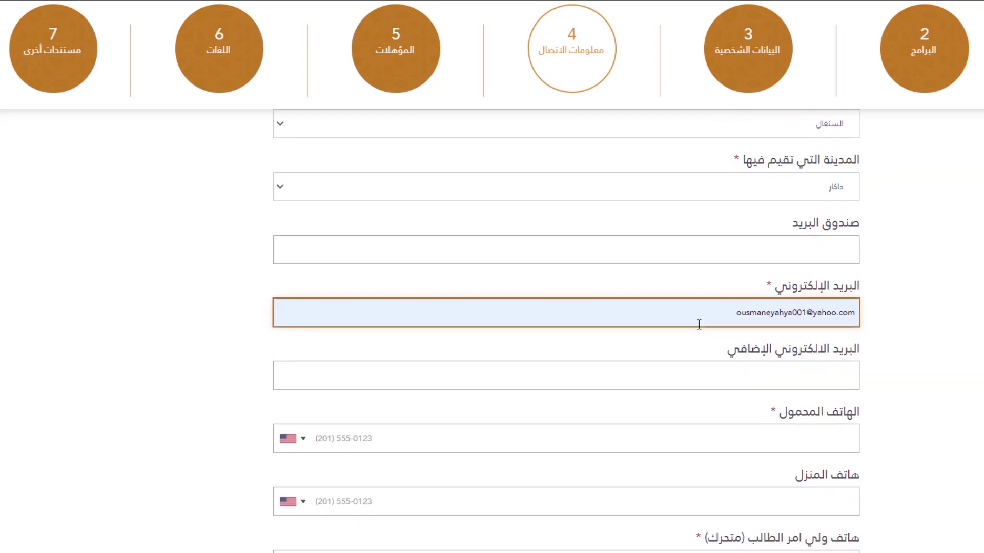
scroll(699, 324, down, 1)
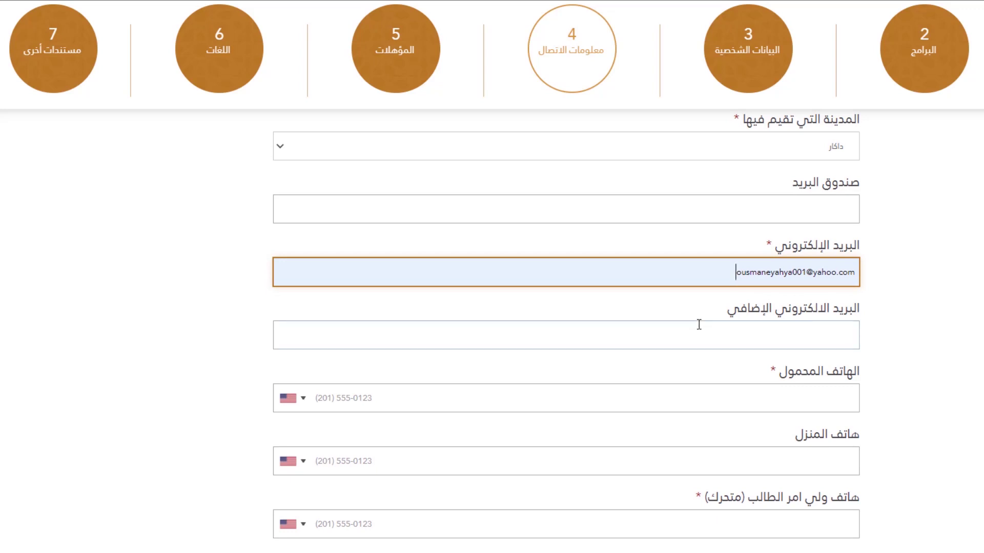
scroll(699, 324, down, 2)
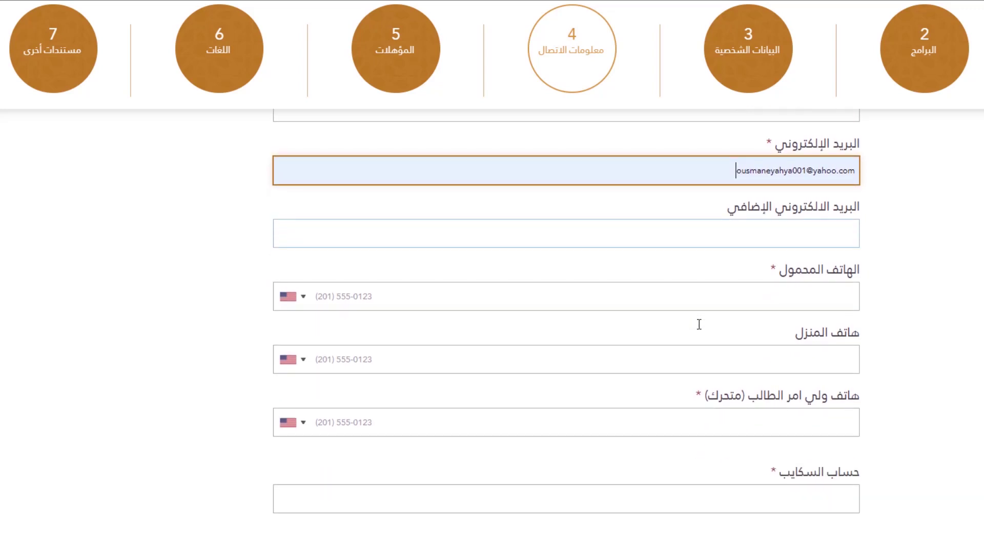
click(835, 230)
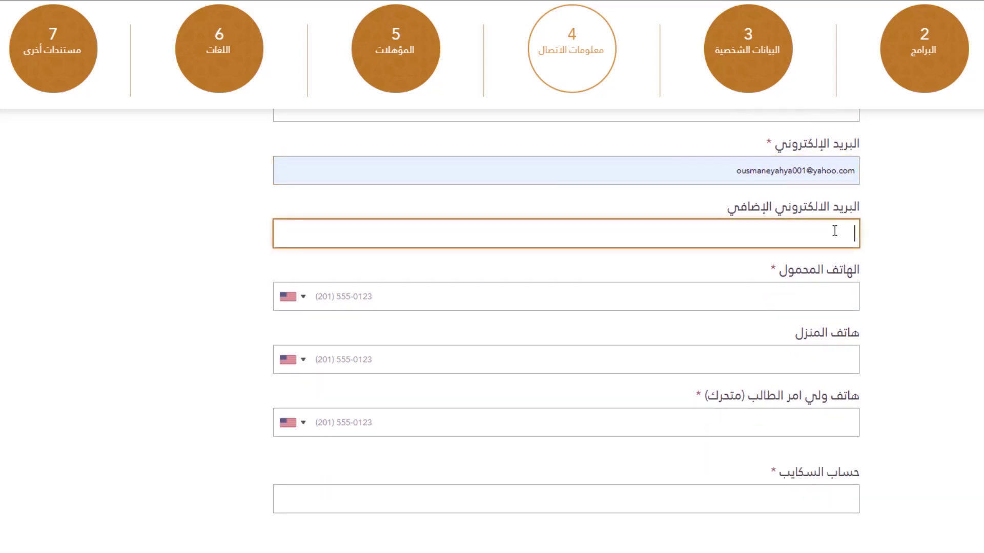
click(867, 235)
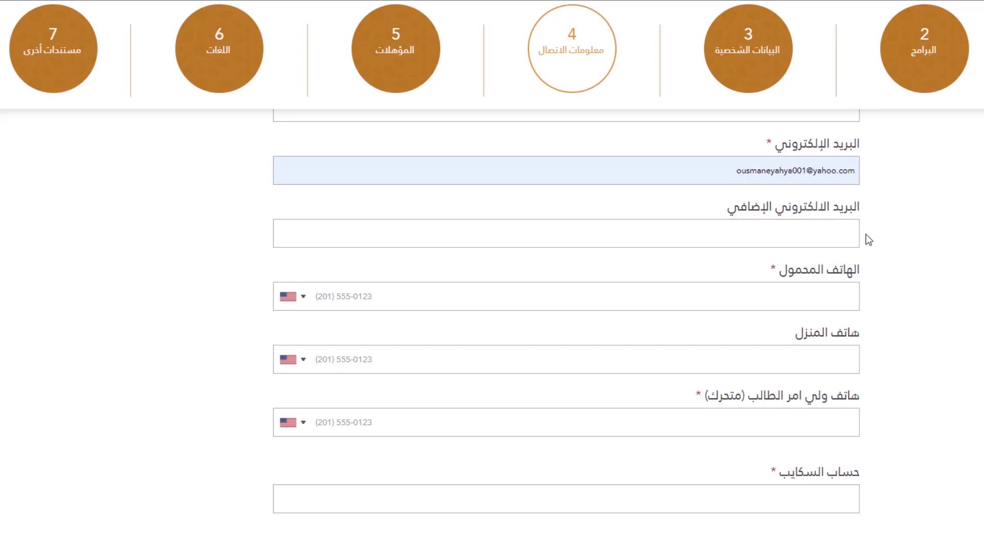
Set the country code of the applicant's mobile phone (الهاتف المحمول) to Senegal (+221).
click(302, 299)
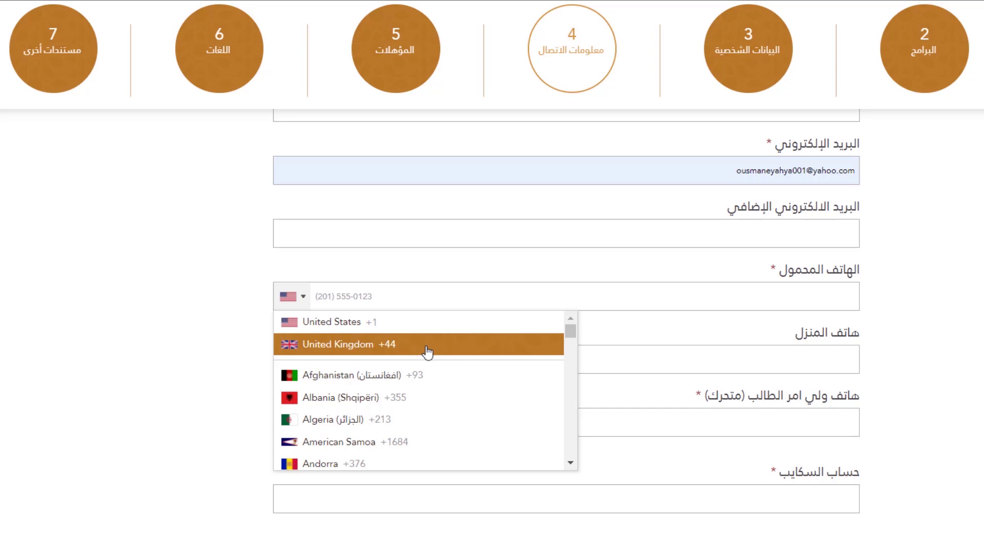
scroll(428, 352, down, 20)
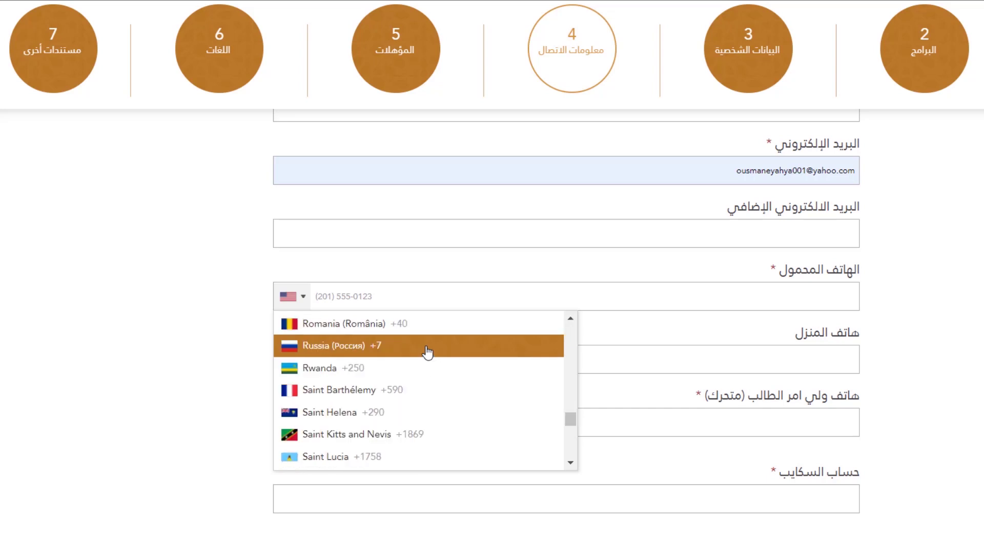
key(Down)
key(Down)
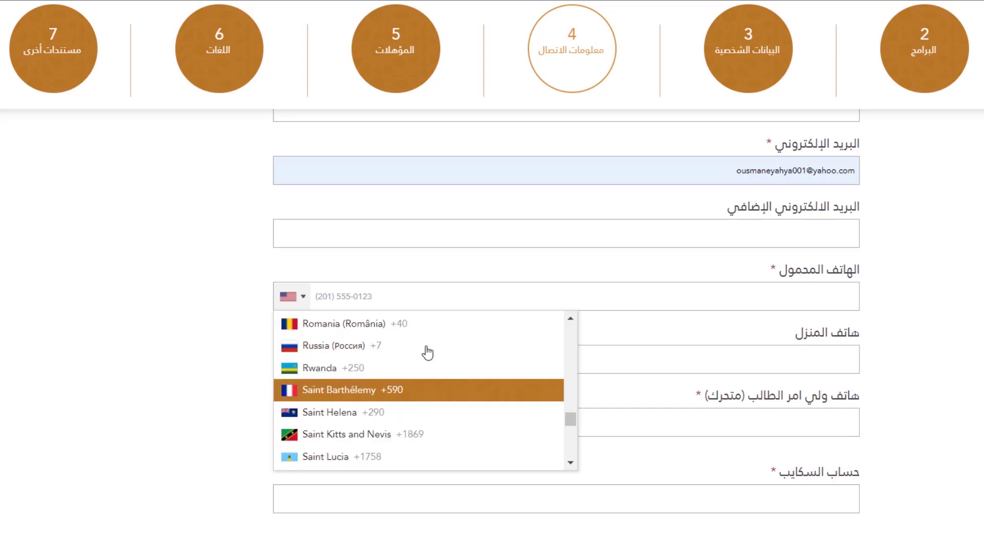
scroll(427, 353, down, 4)
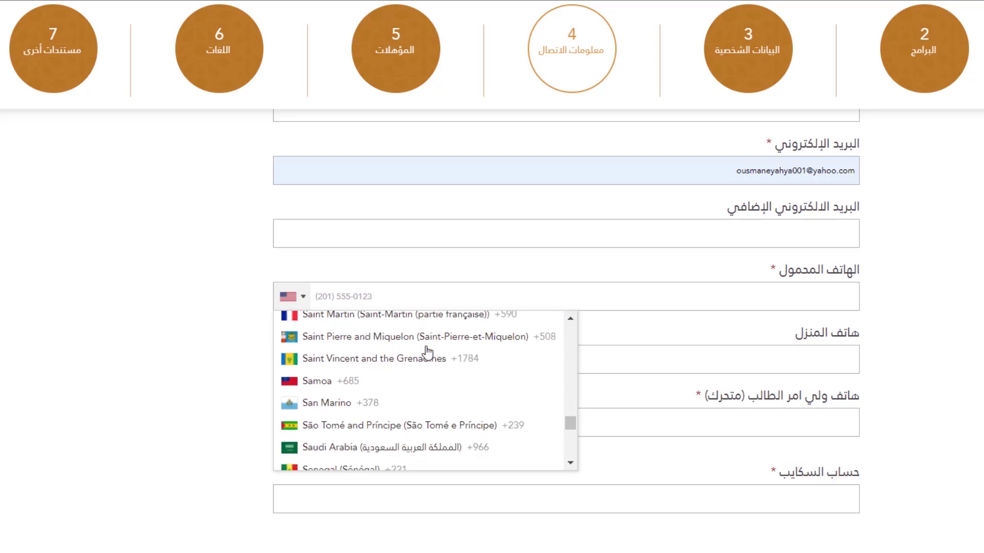
scroll(427, 352, down, 3)
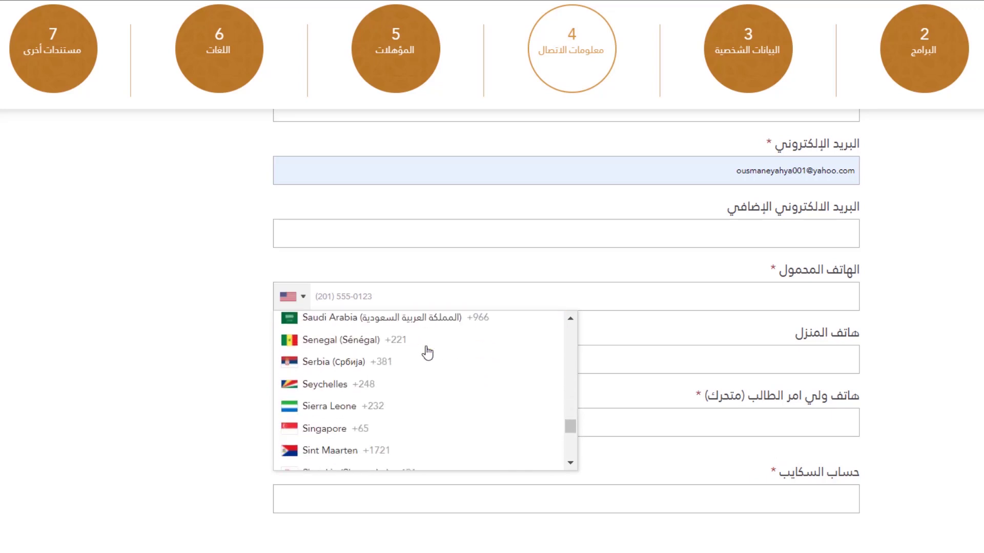
click(390, 341)
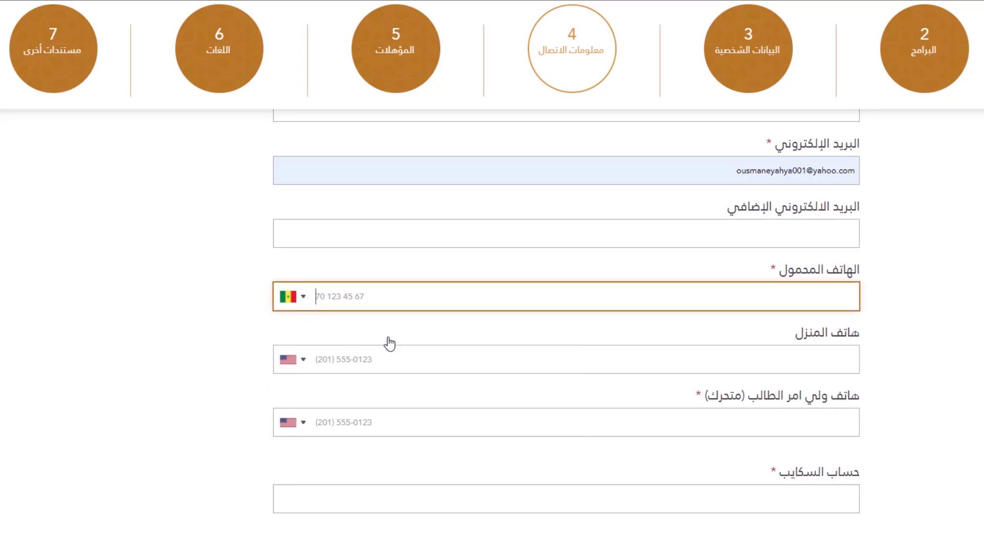
Enter the applicant's mobile phone number in الهاتف المحمول.
click(727, 306)
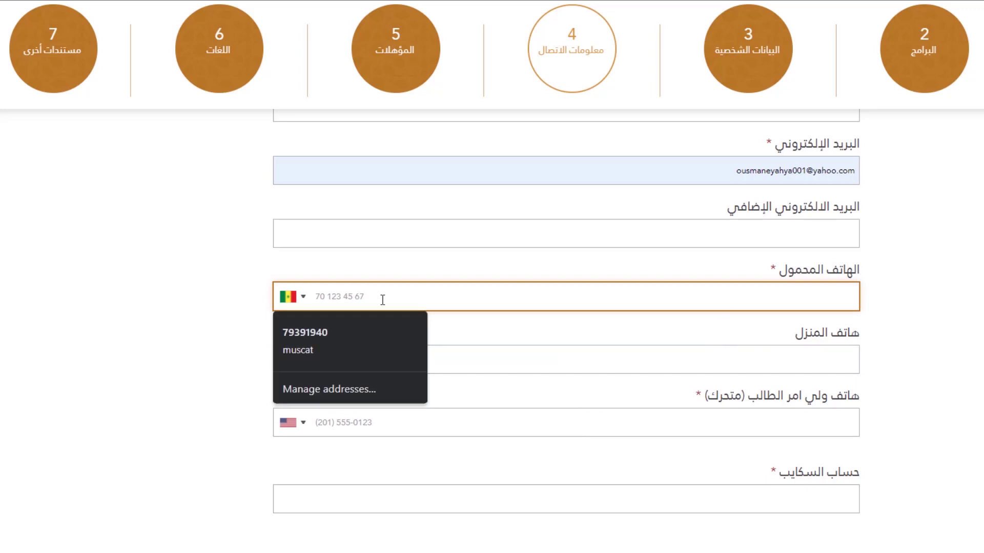
click(448, 275)
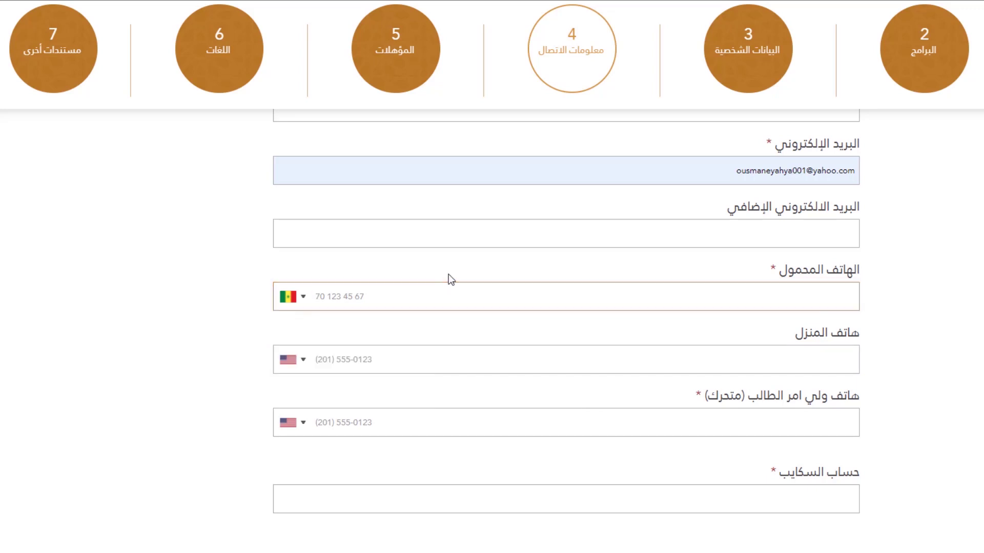
click(450, 300)
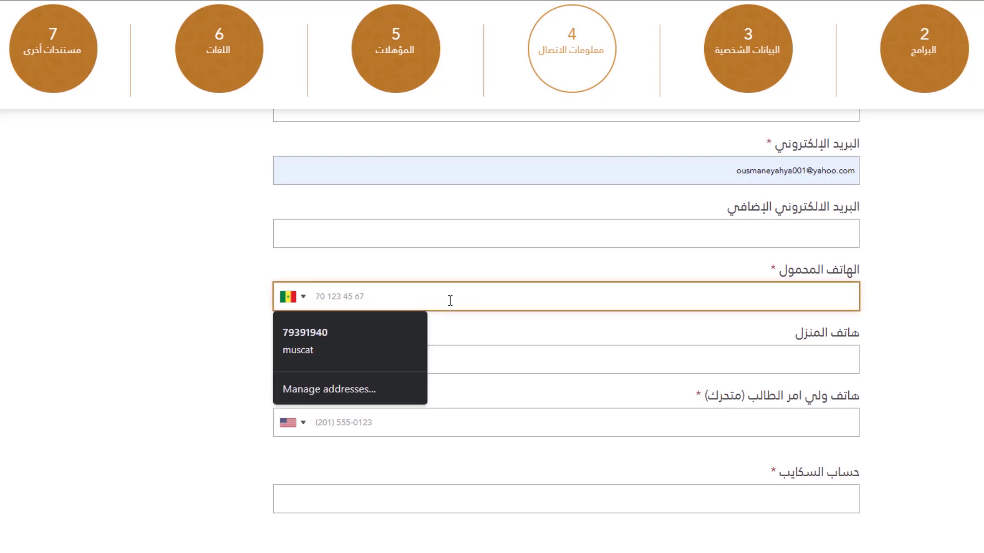
text(771234)
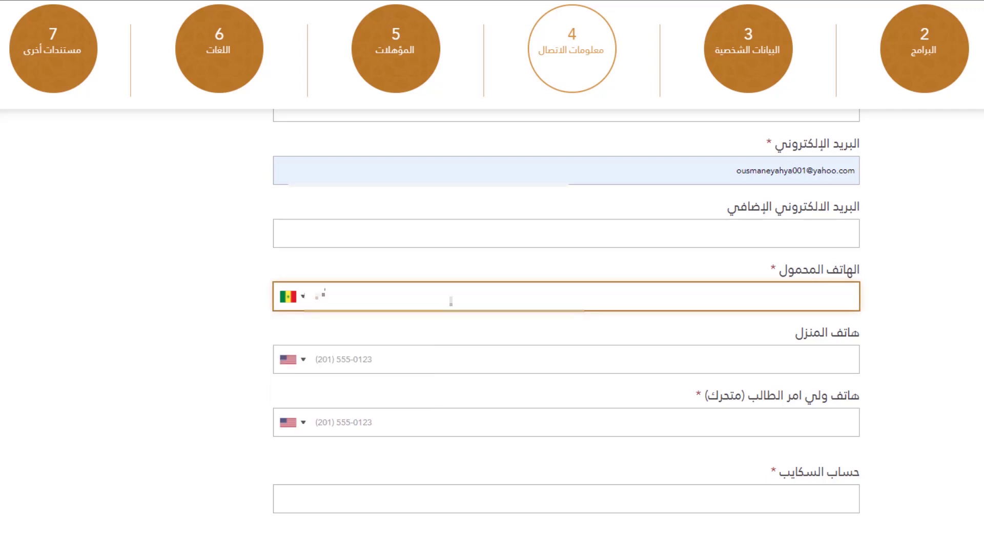
text(567)
Set the country code of the guardian's mobile phone (هاتف ولي امر الطالب) to Senegal (+221), leaving the home phone empty.
scroll(345, 377, down, 2)
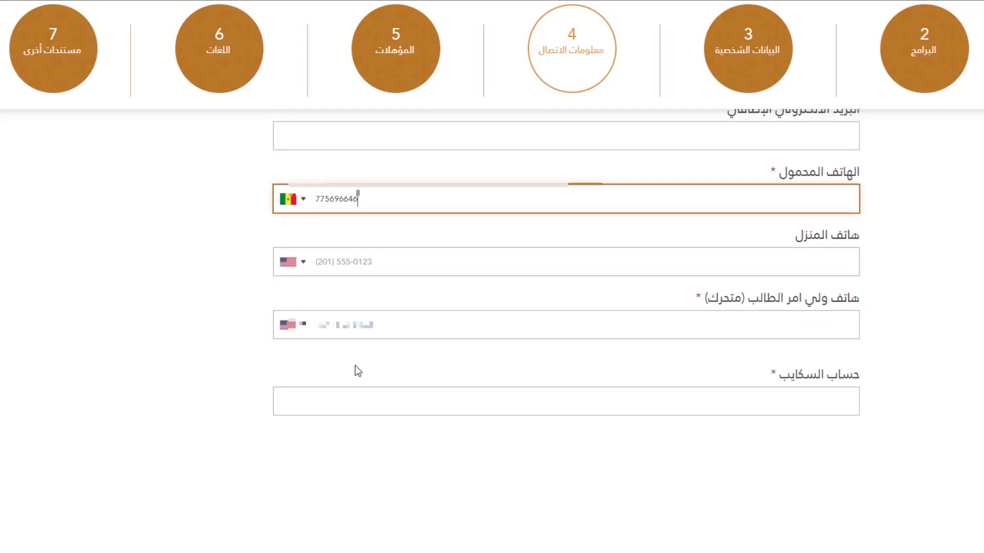
click(346, 293)
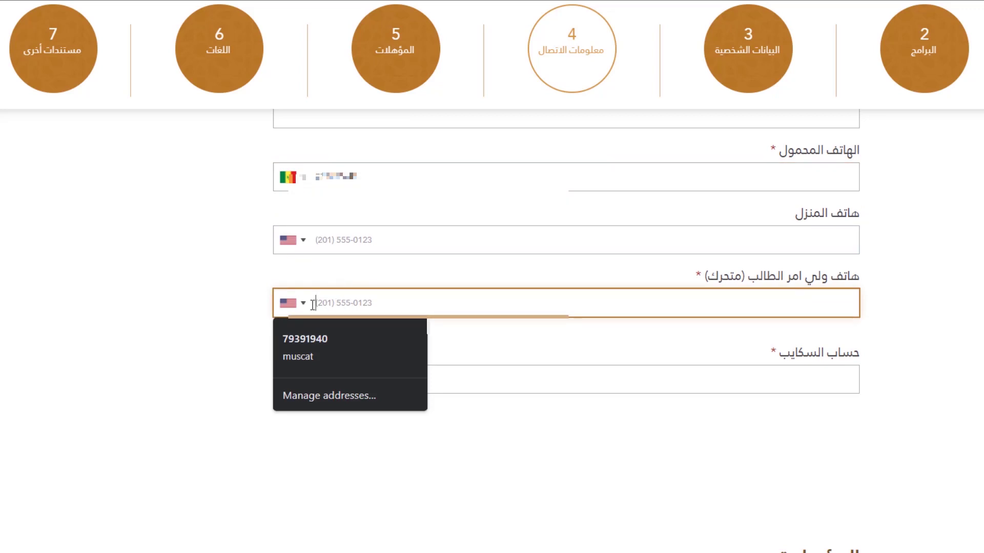
click(297, 310)
click(297, 310)
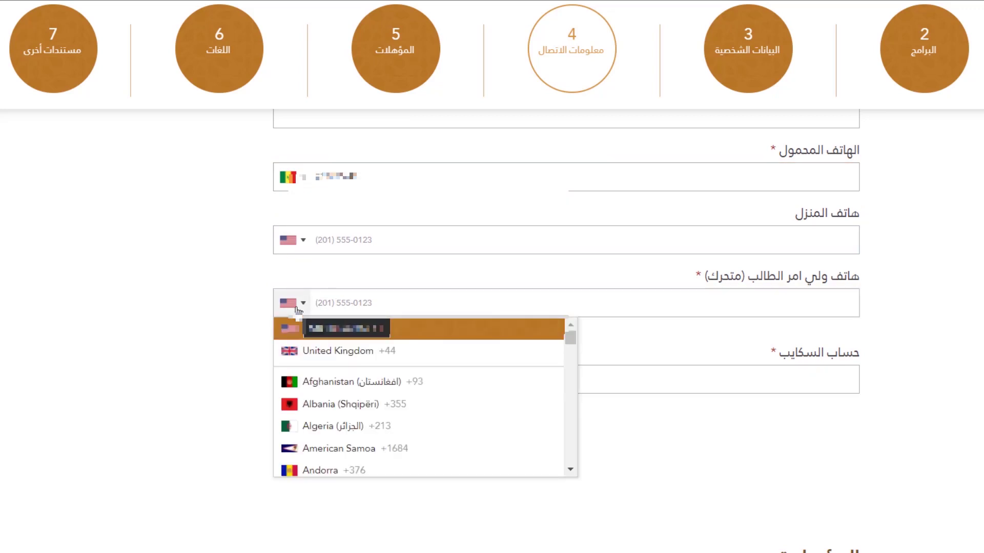
key(s)
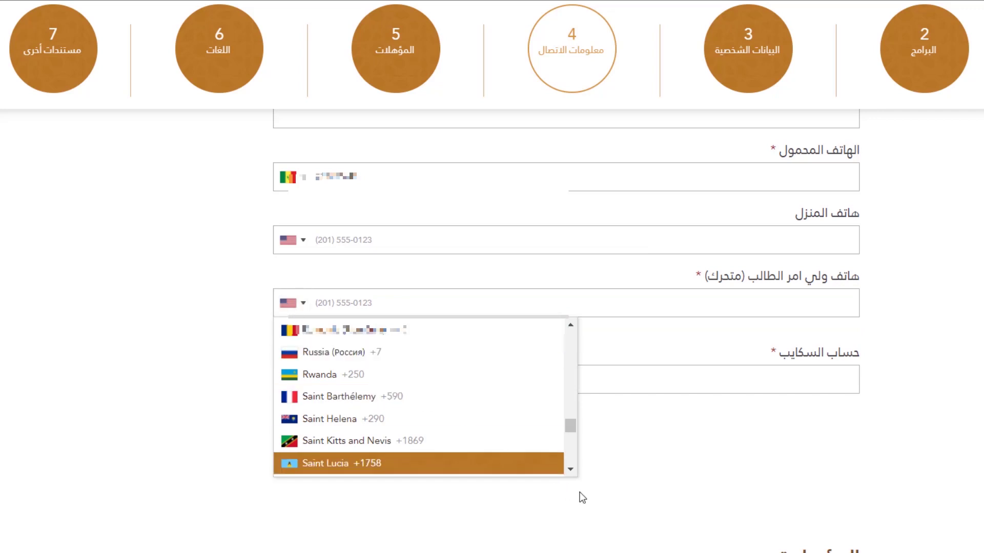
scroll(579, 492, down, 2)
scroll(580, 492, up, 3)
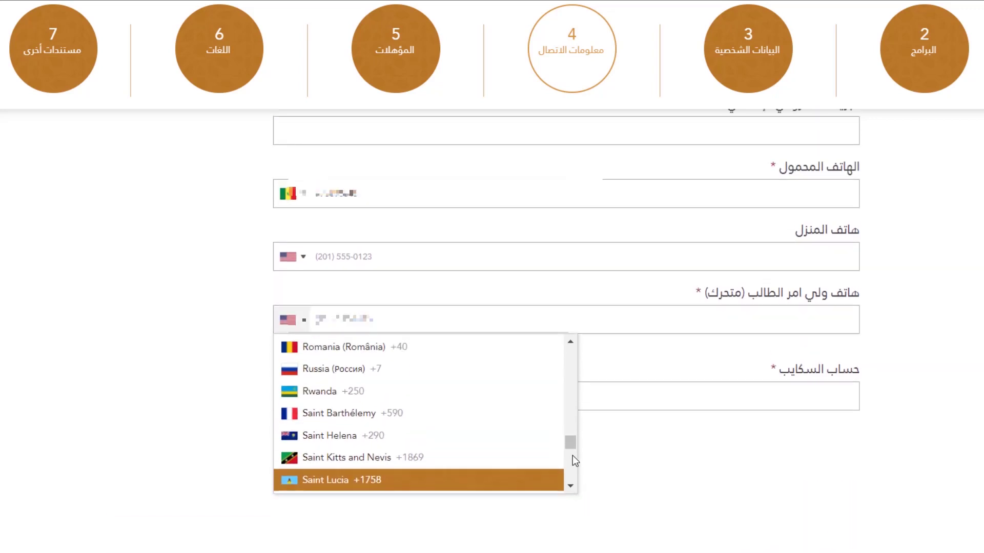
mouse_move(570, 441)
mouse_down()
mouse_move(567, 465)
mouse_move(561, 447)
mouse_up()
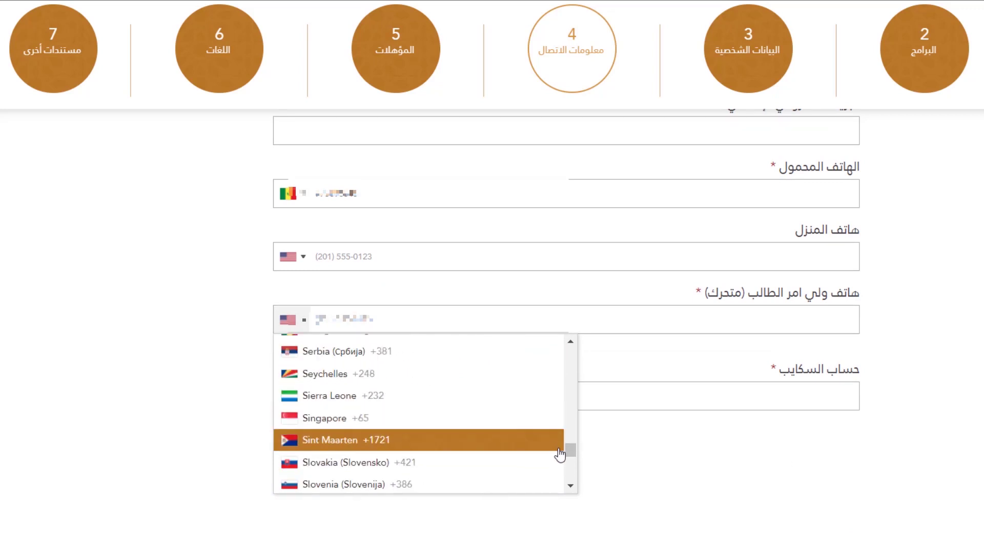
mouse_move(573, 444)
mouse_down()
mouse_move(572, 456)
mouse_move(571, 442)
mouse_up()
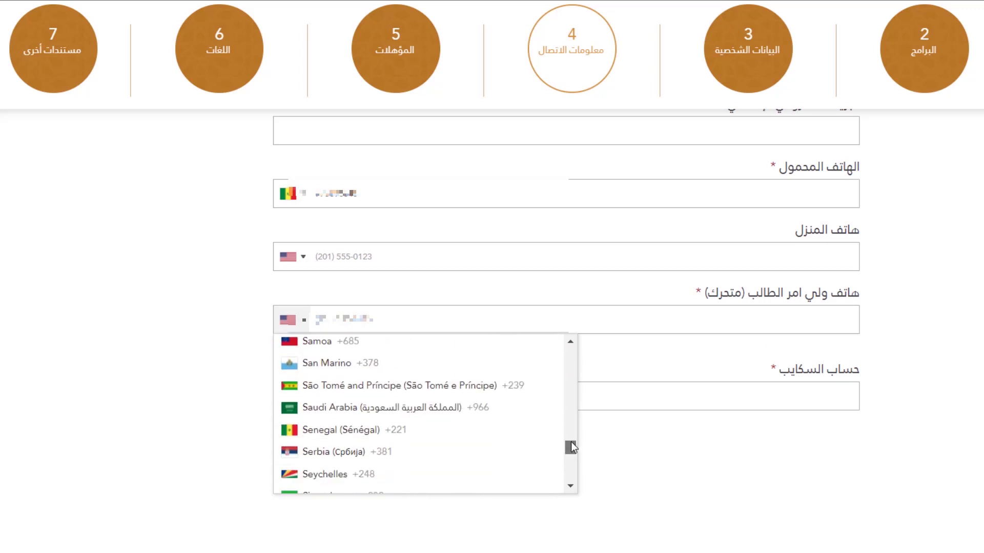
click(492, 440)
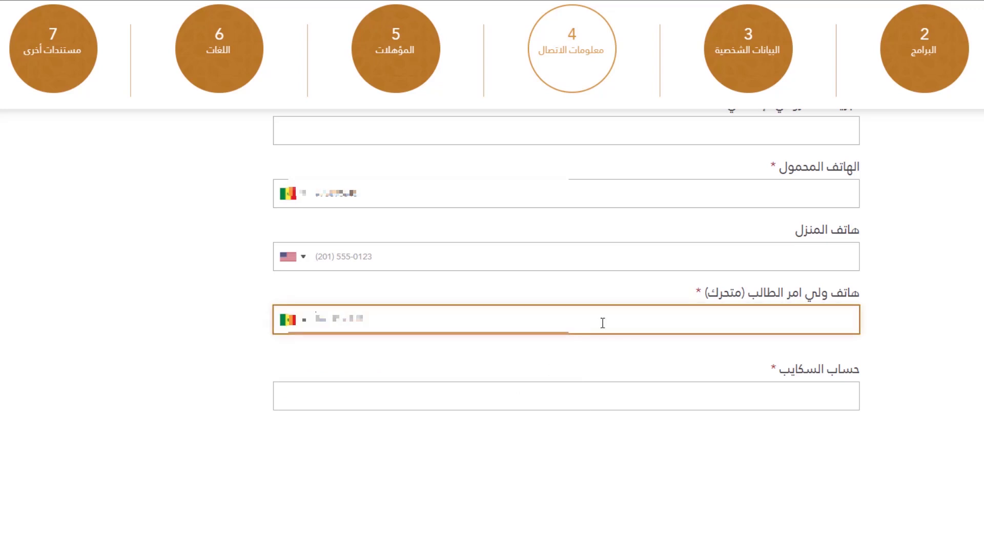
Enter the guardian's mobile phone number and fill in the applicant's Skype account (حساب السكايب).
text(7712345)
click(753, 397)
click(772, 432)
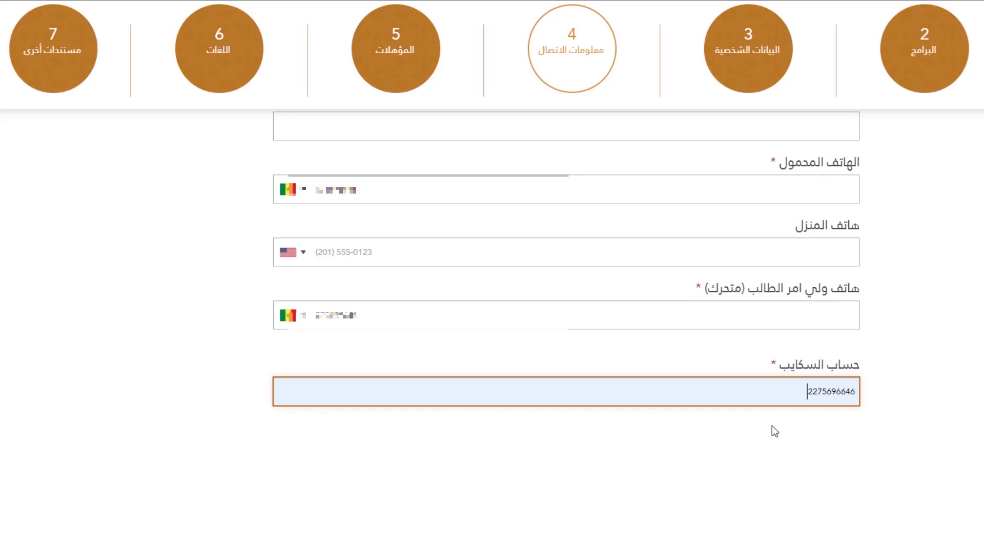
In the qualifications section (المؤهلات), set the institution type to خاص and the secondary certificate system (نظام شهادة الثانوية العامة) to نظام فرنسي.
scroll(772, 426, down, 7)
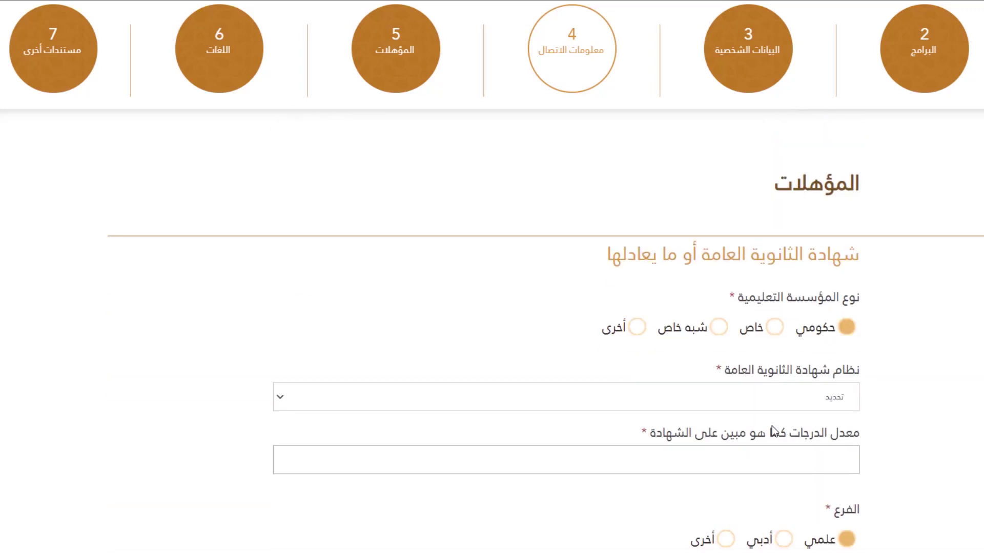
scroll(771, 426, down, 3)
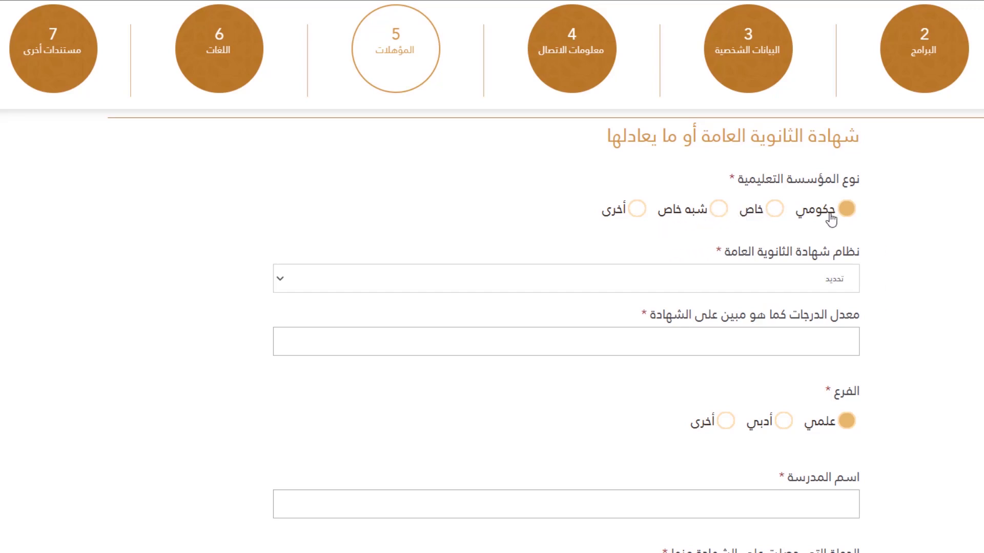
click(773, 211)
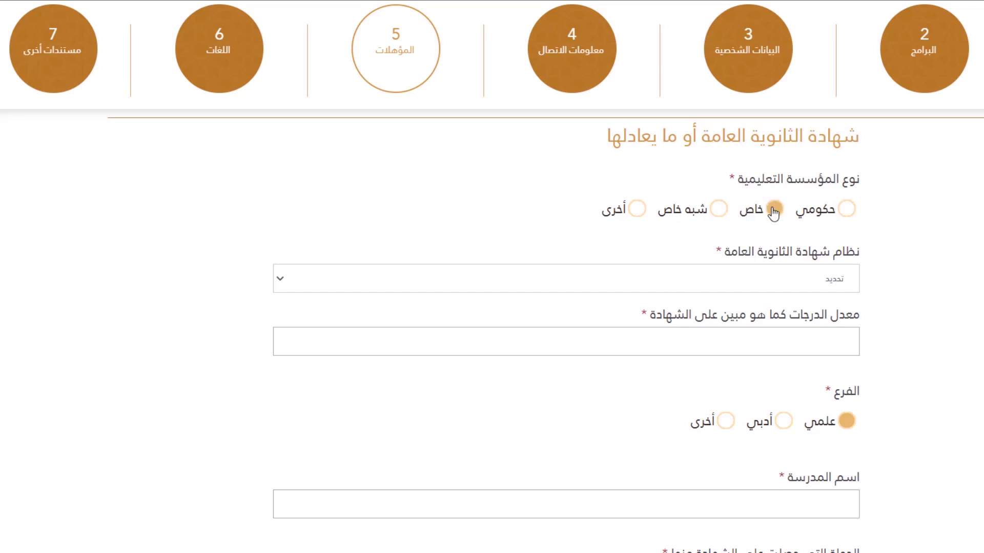
click(820, 273)
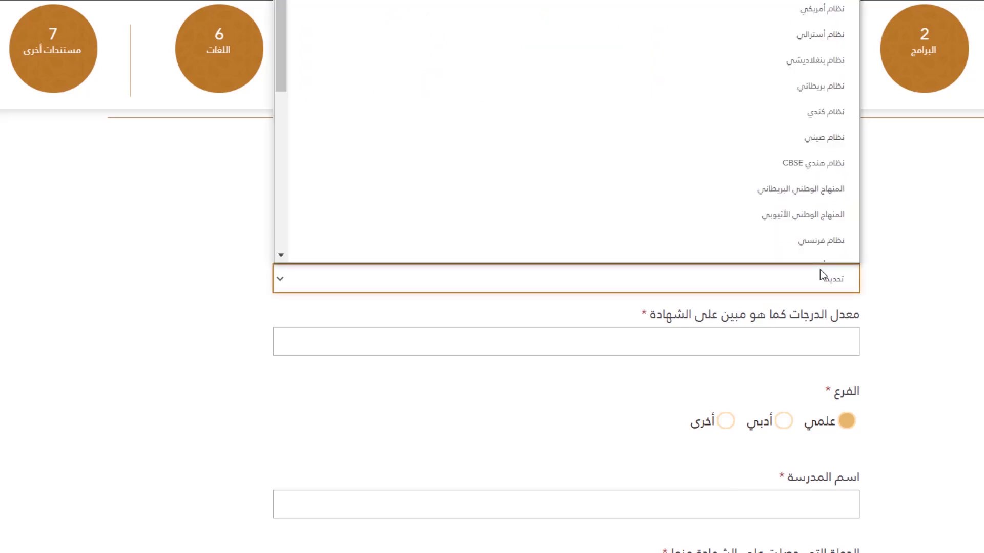
scroll(757, 176, down, 1)
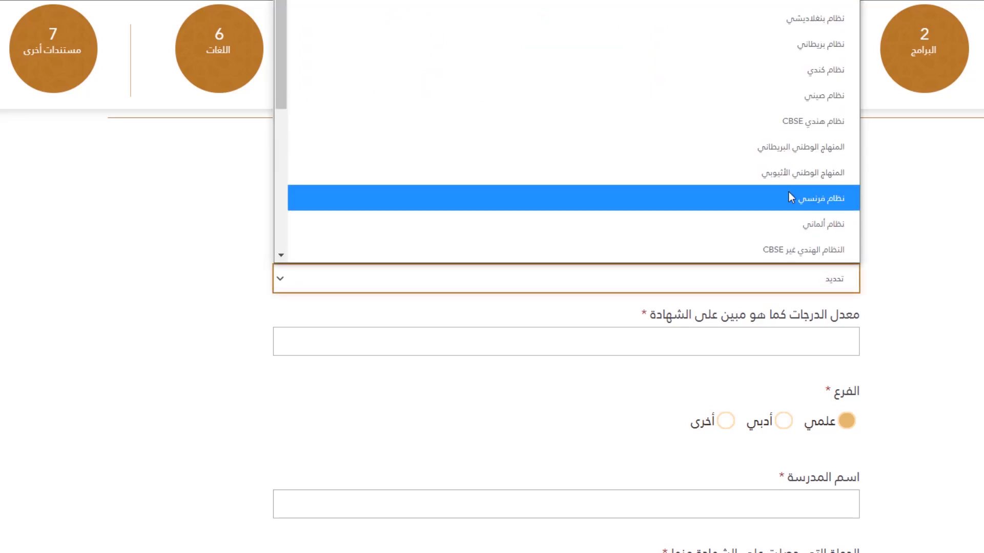
scroll(791, 197, down, 5)
scroll(792, 197, up, 6)
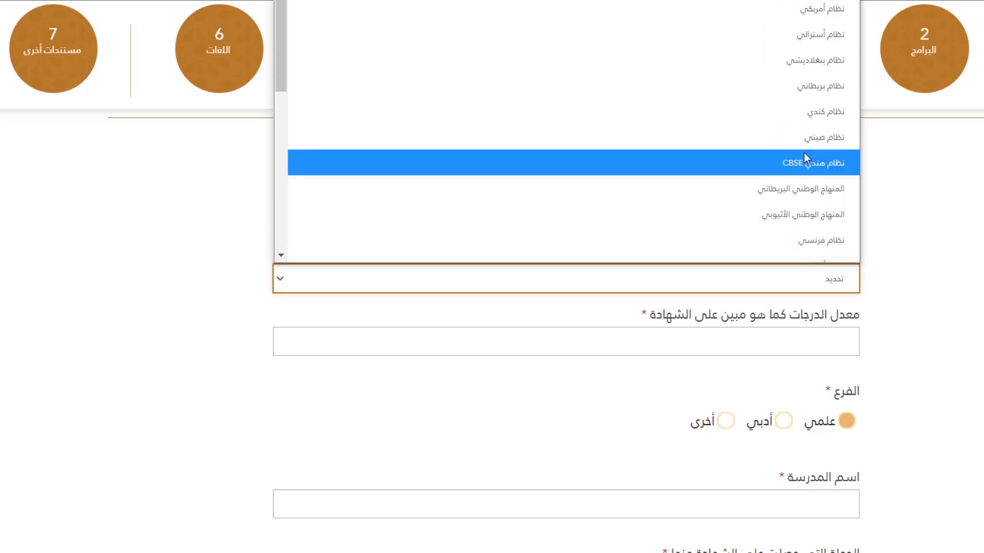
click(792, 232)
scroll(792, 232, down, 1)
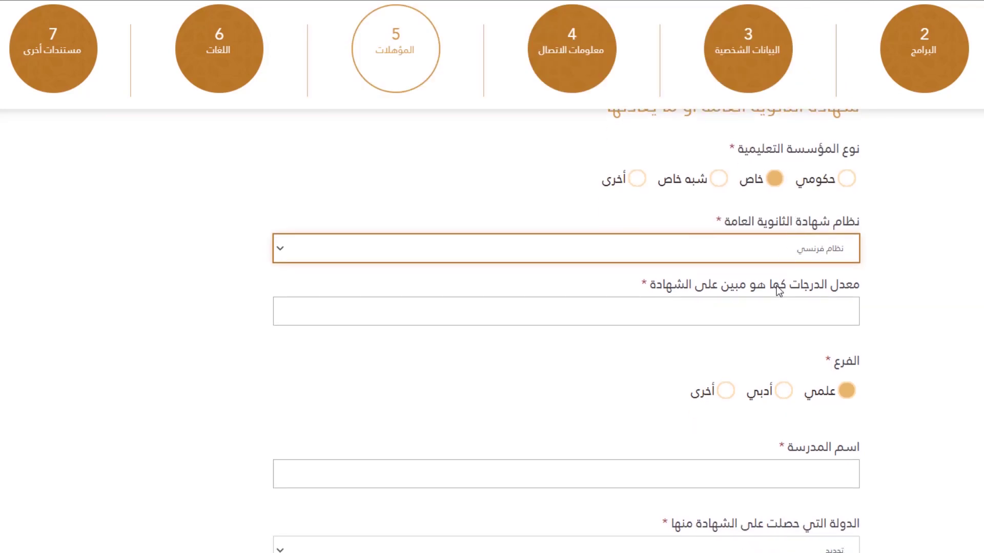
Enter 84,57 as the certificate grade average (معدل الدرجات) and set the branch (الفرع) to أدبي.
click(762, 302)
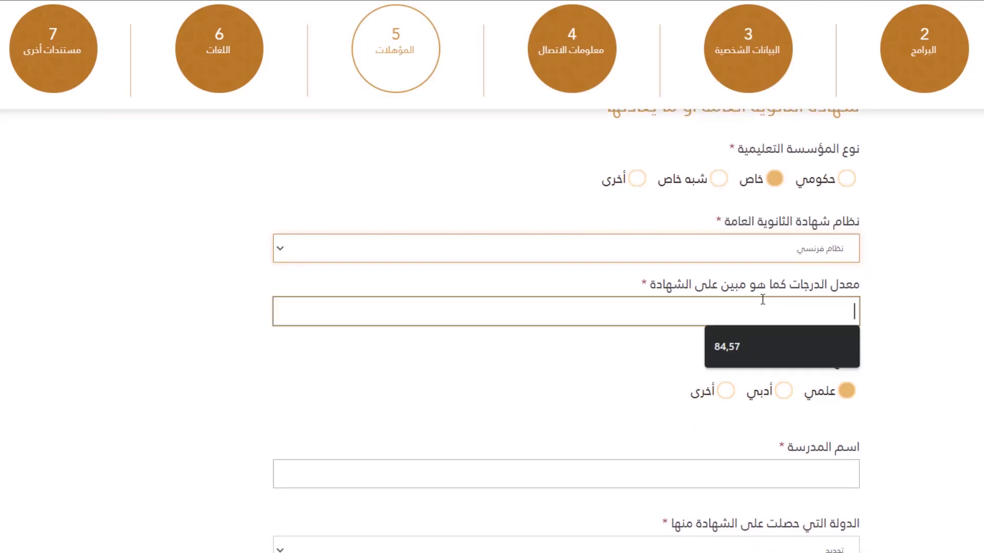
click(747, 346)
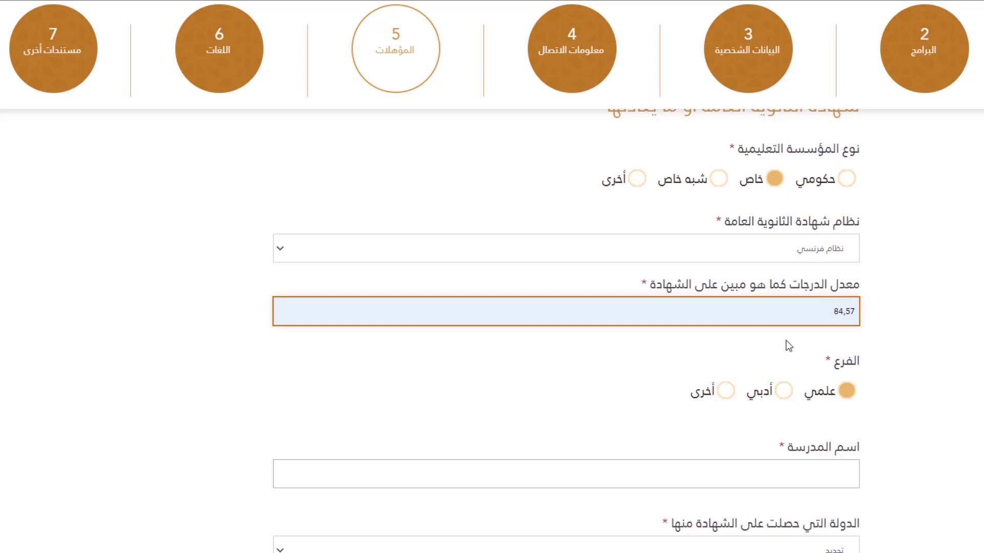
scroll(786, 343, down, 2)
scroll(789, 343, down, 1)
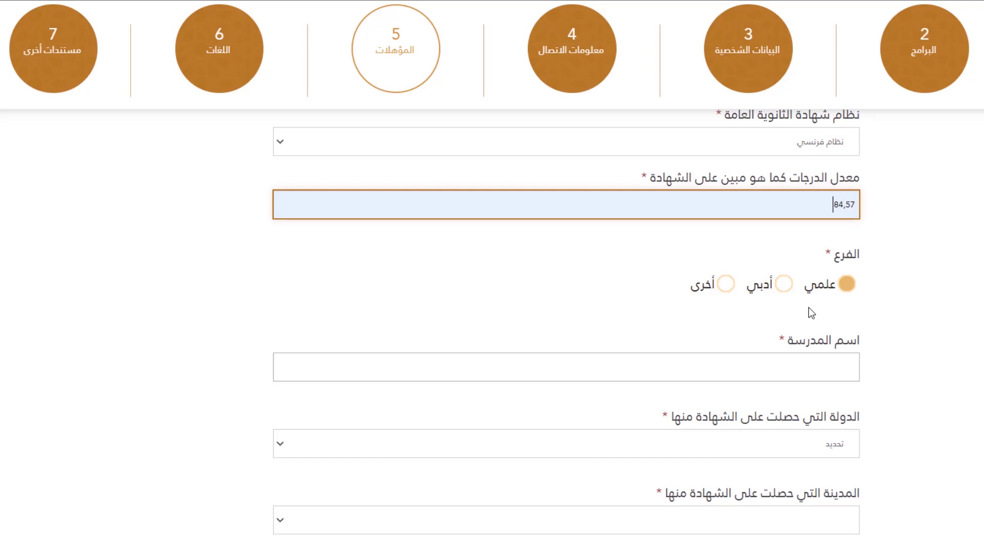
scroll(812, 313, down, 2)
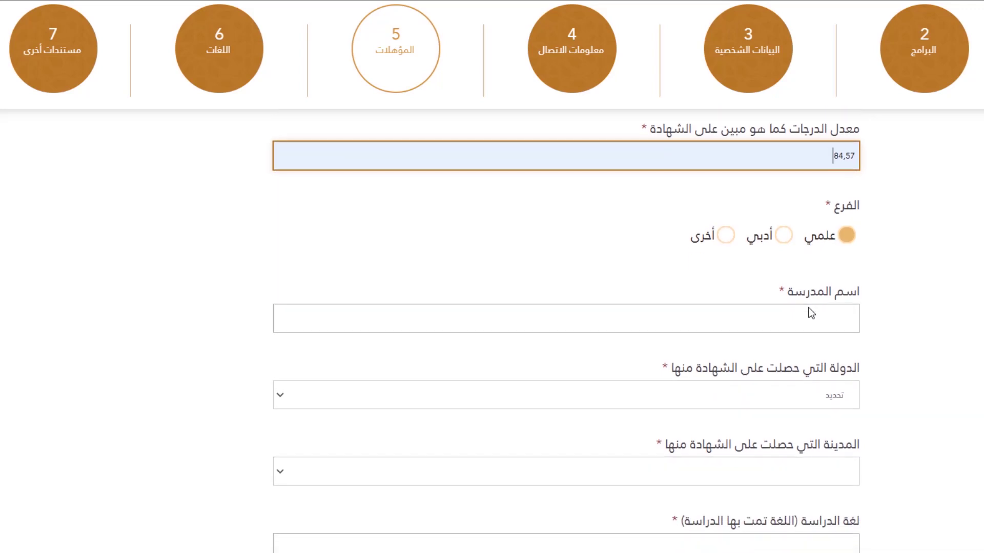
click(811, 313)
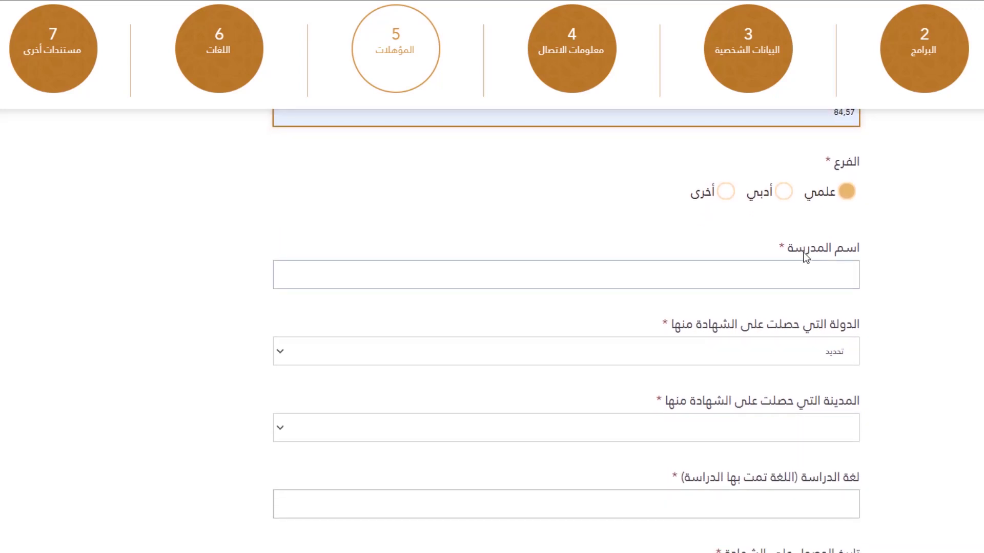
click(781, 195)
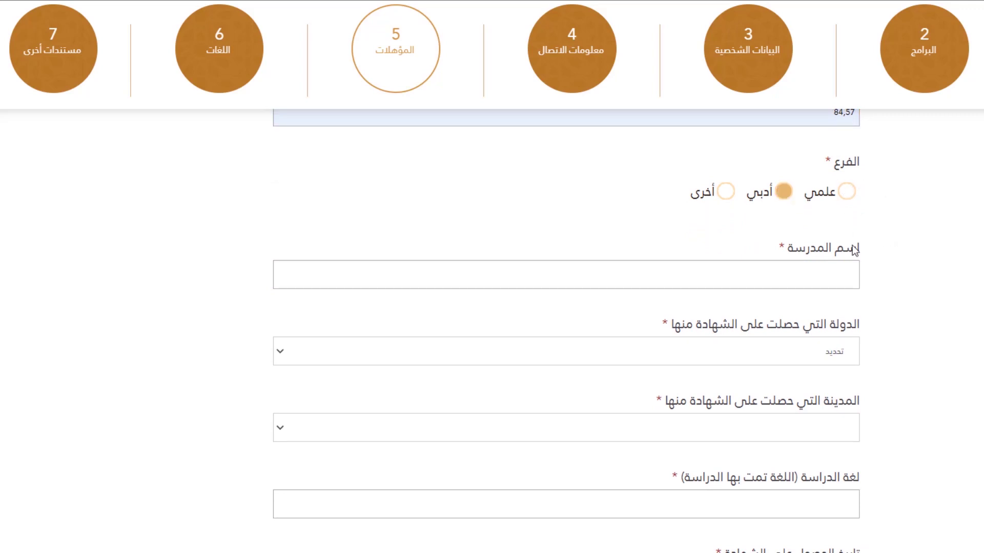
Fill in the school name (اسم المدرسة) as معهد أحمد الصغير لوح ببون.
click(848, 273)
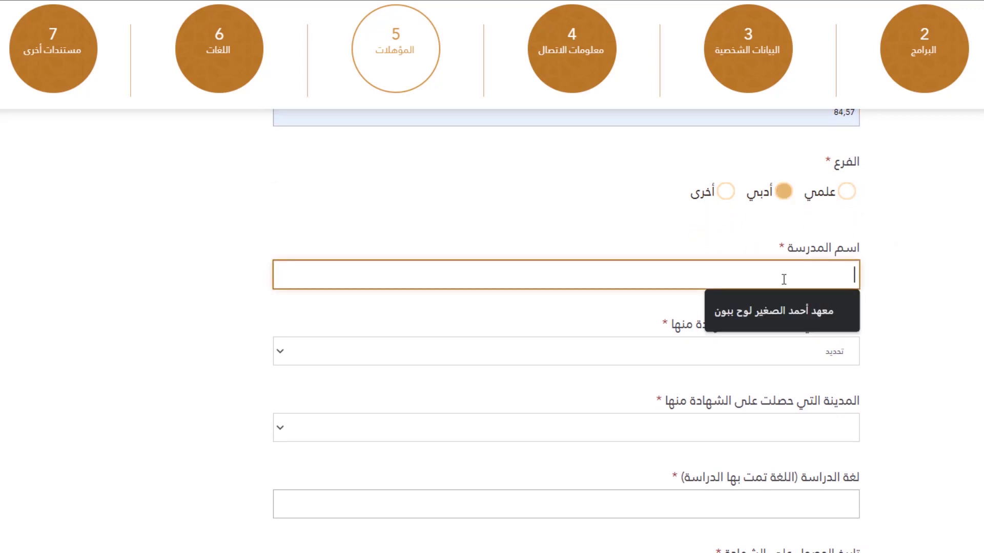
click(774, 308)
scroll(773, 300, down, 1)
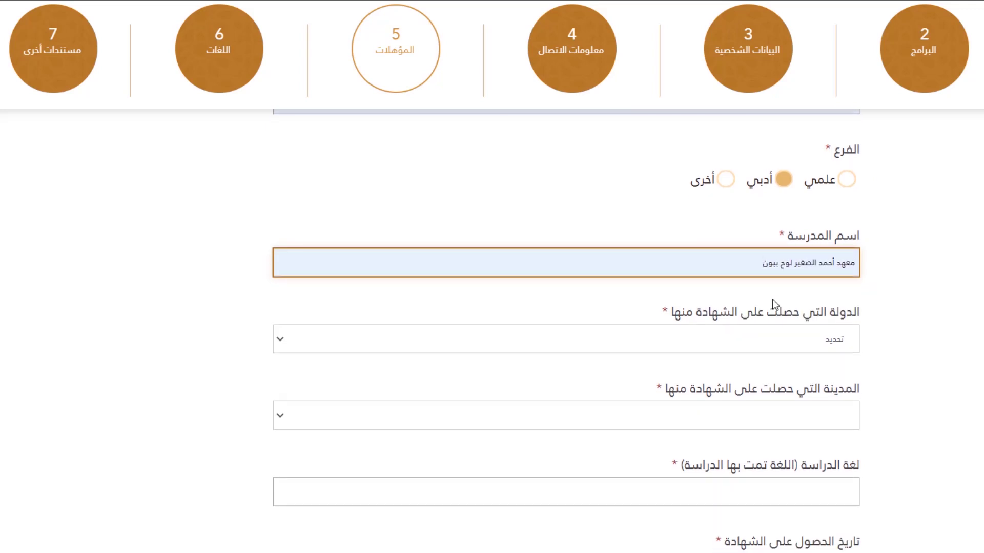
scroll(772, 299, down, 1)
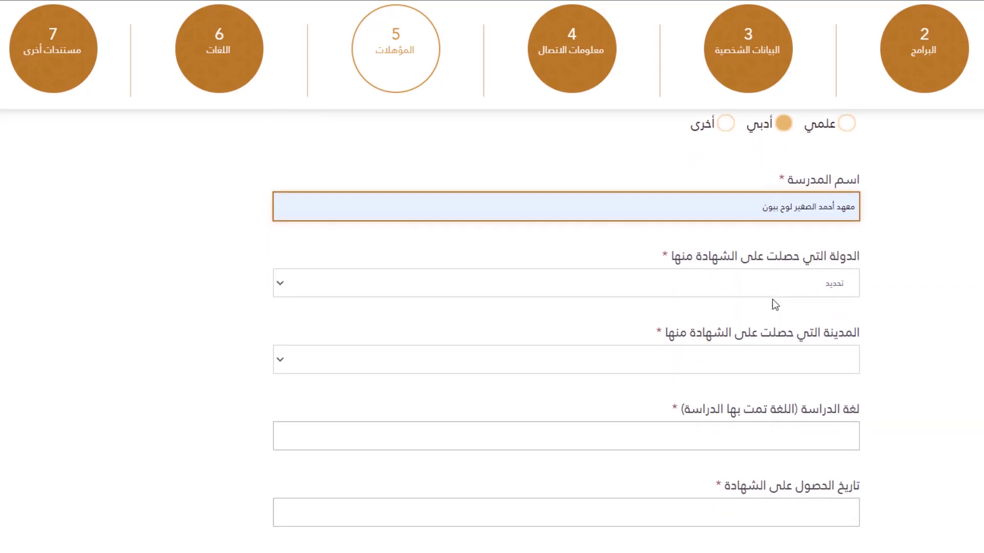
Set the country where the certificate was obtained (الدولة التي حصلت على الشهادة منها) to السنغال and the city to داكار.
click(782, 284)
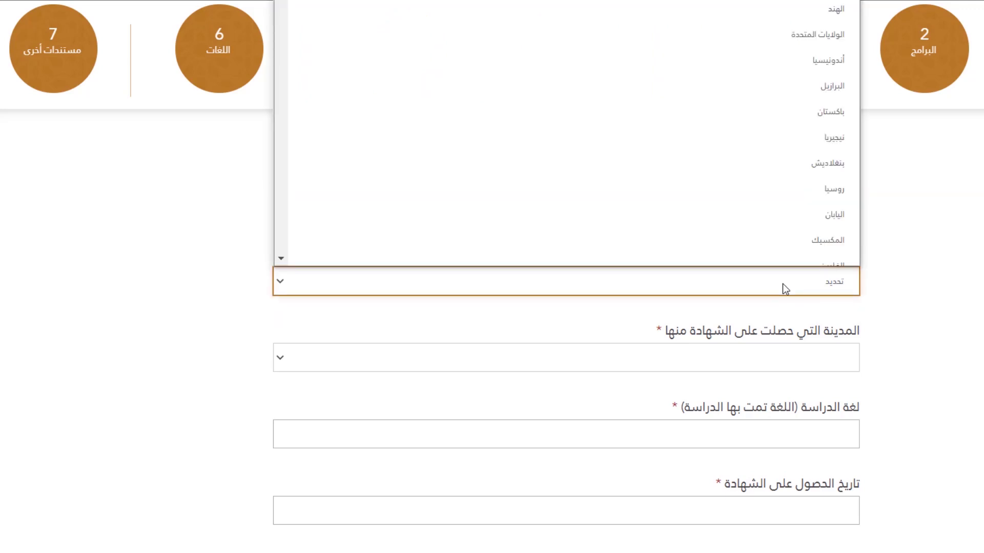
scroll(799, 164, down, 2)
scroll(798, 164, down, 3)
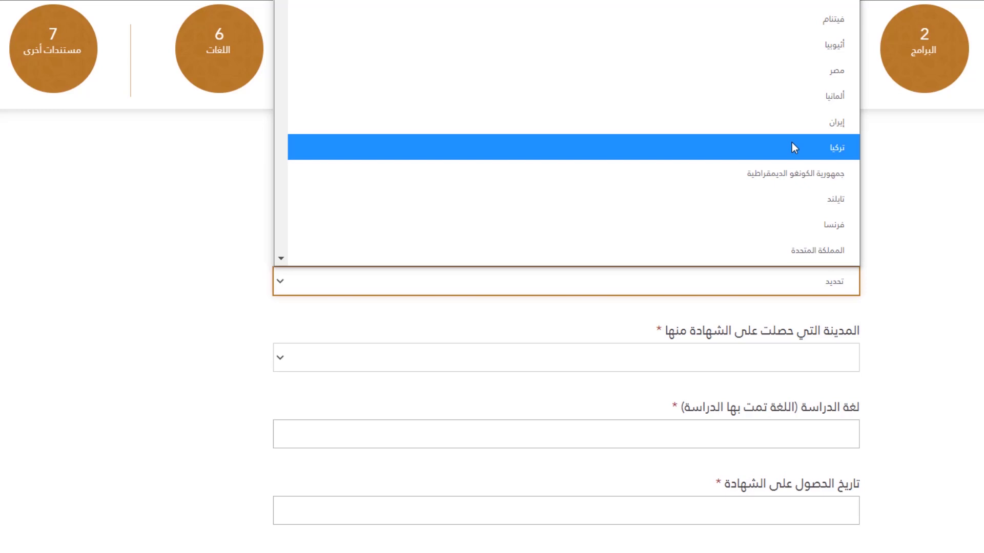
scroll(791, 147, down, 3)
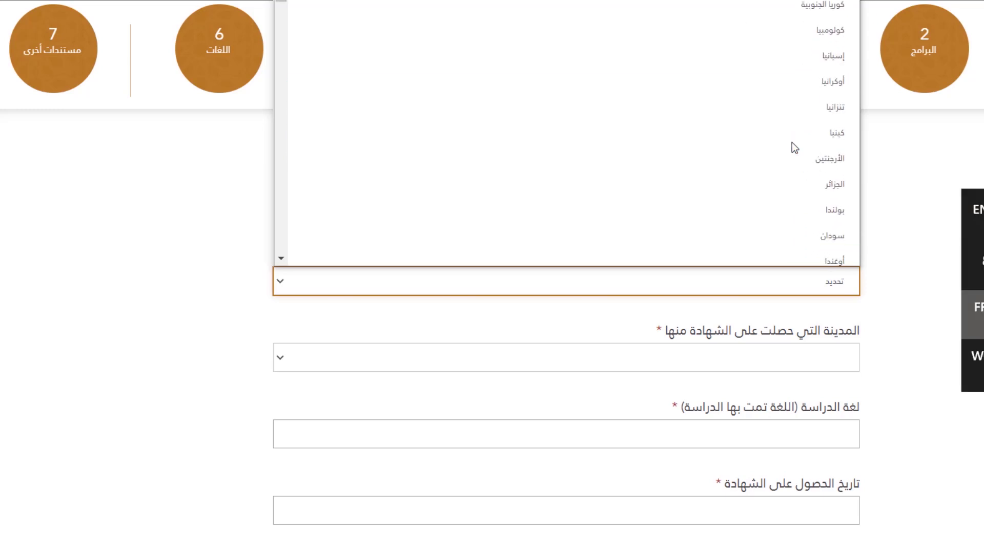
text(ماليزيا)
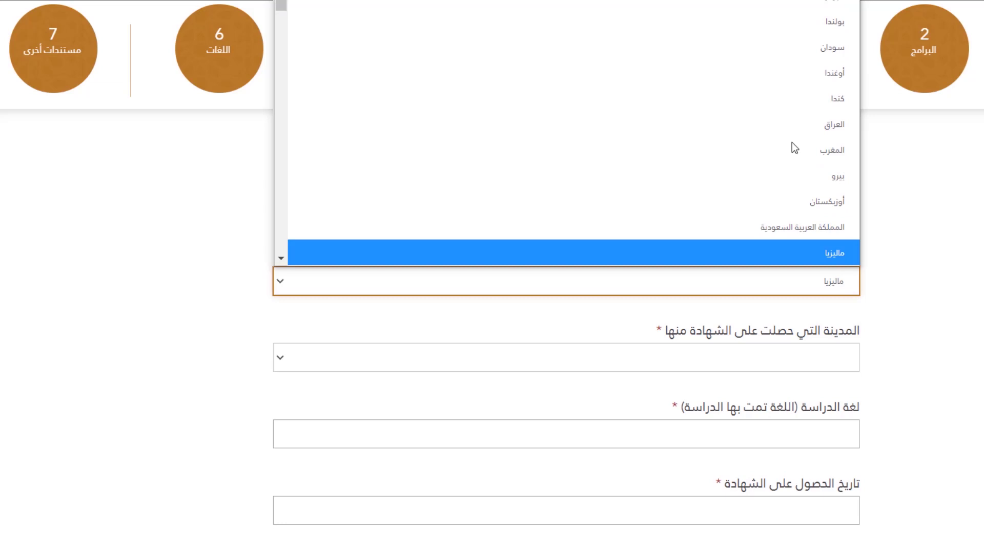
text(مممم)
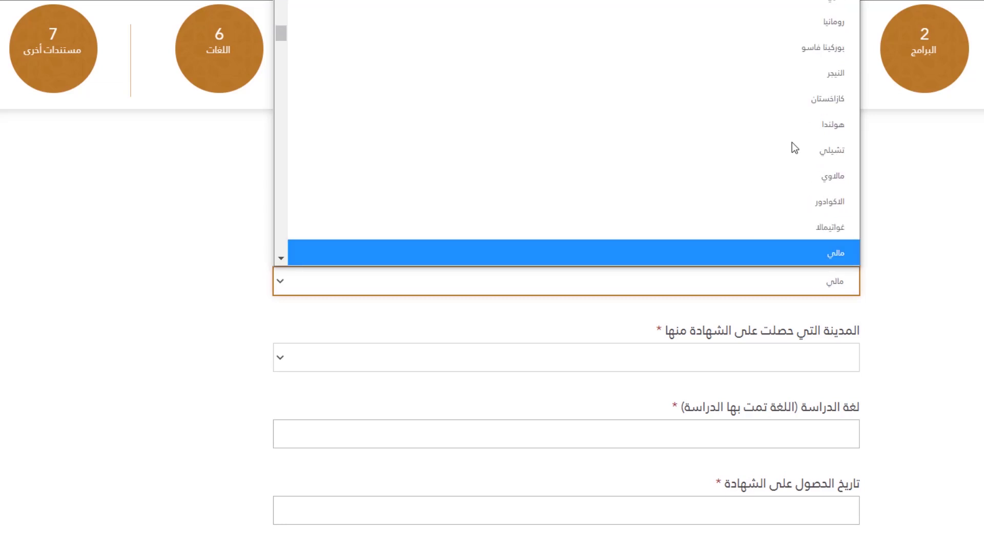
scroll(791, 146, down, 3)
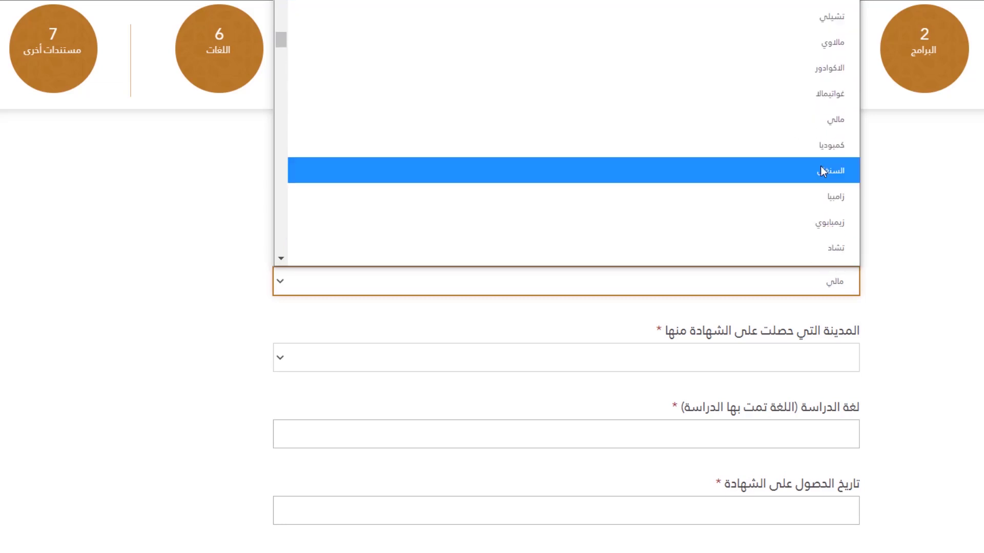
click(820, 169)
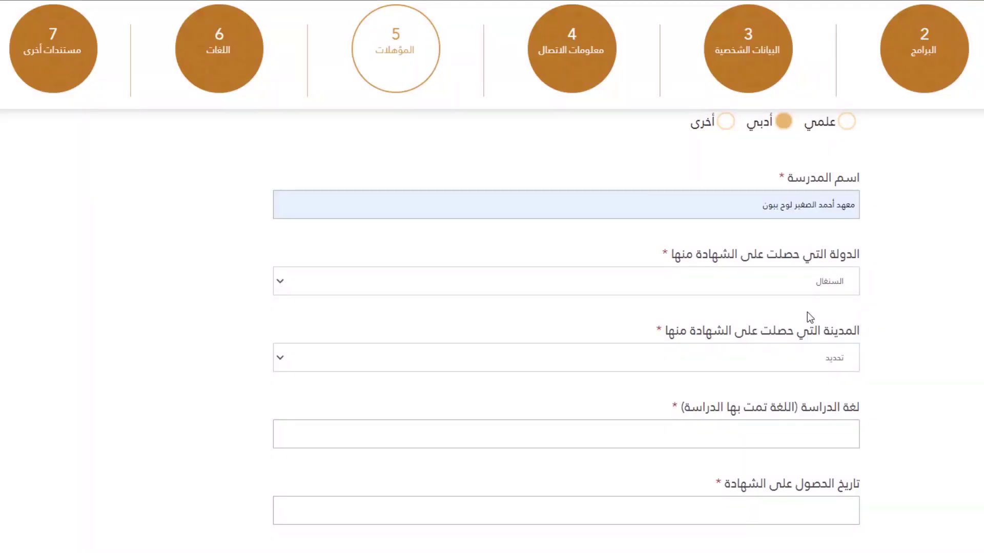
click(797, 364)
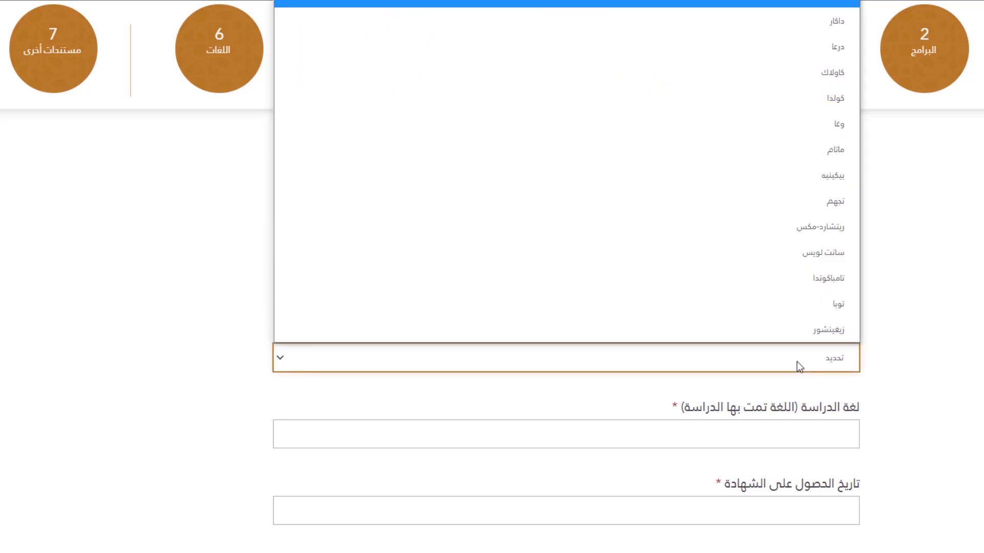
click(849, 20)
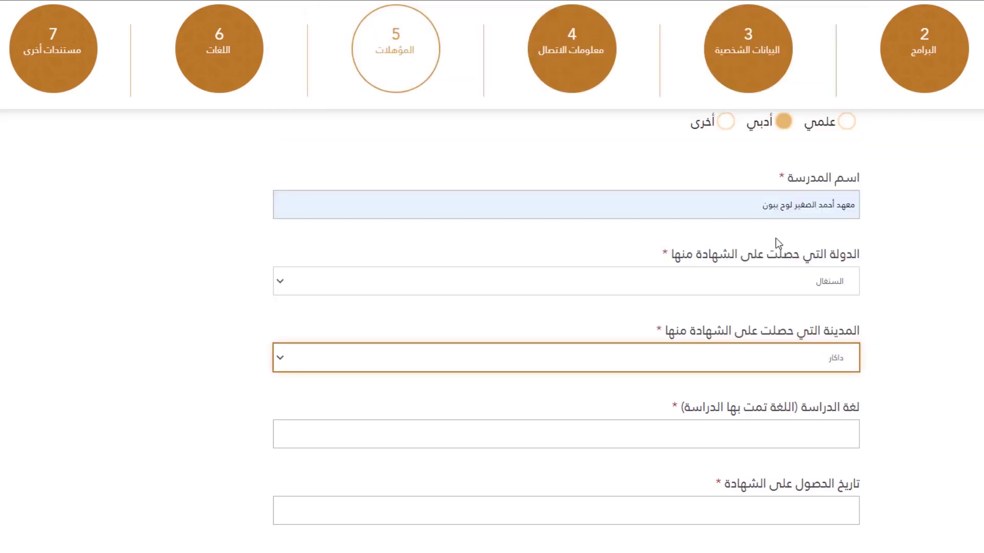
Fill in the language of study (لغة الدراسة) as العربية والفرنسية and the certificate date (تاريخ الحصول على الشهادة) as 06/01/2019.
scroll(778, 242, down, 3)
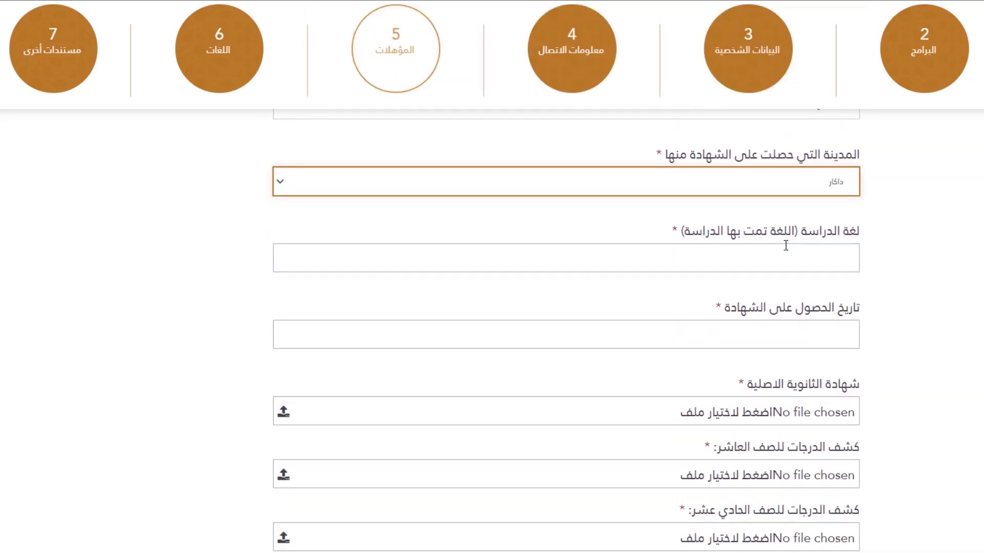
click(787, 260)
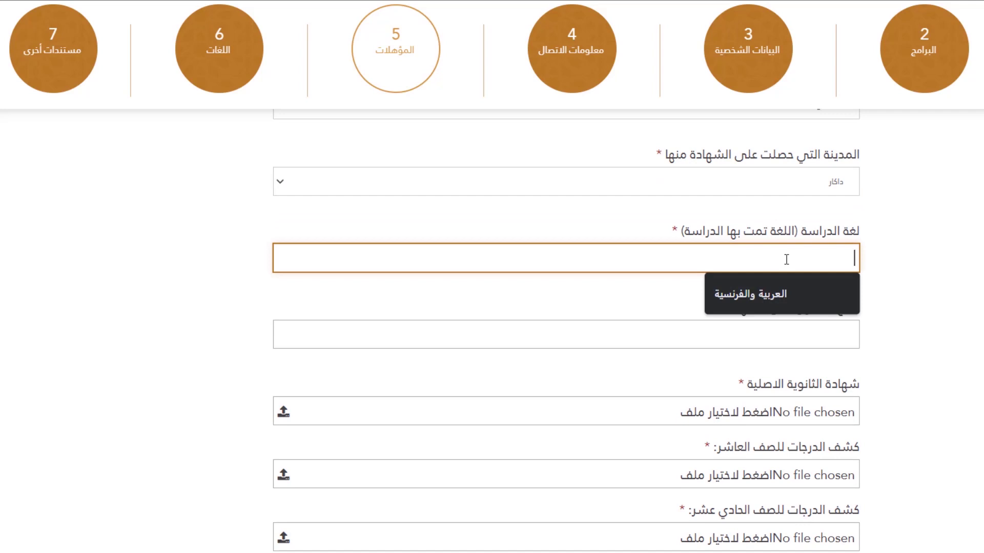
click(755, 294)
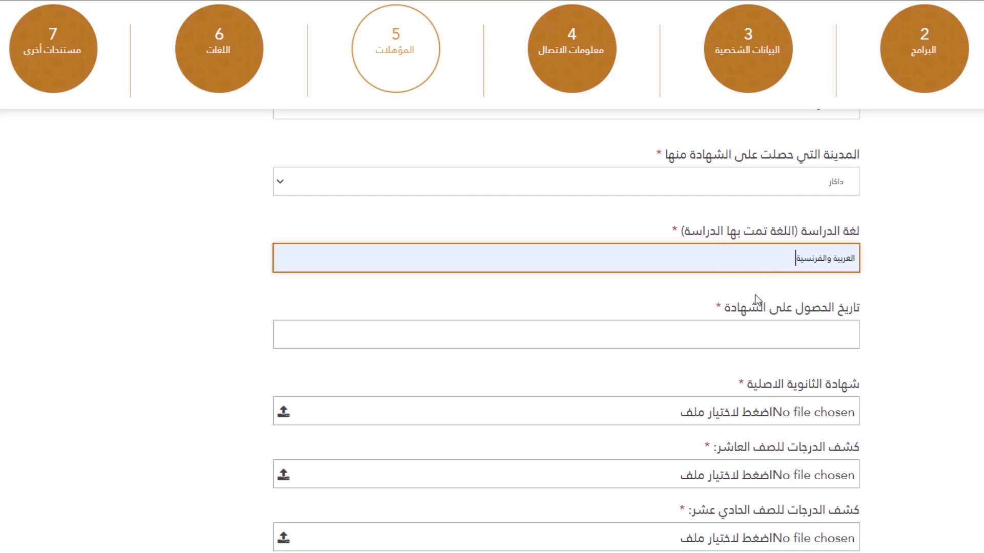
scroll(754, 294, down, 1)
click(776, 274)
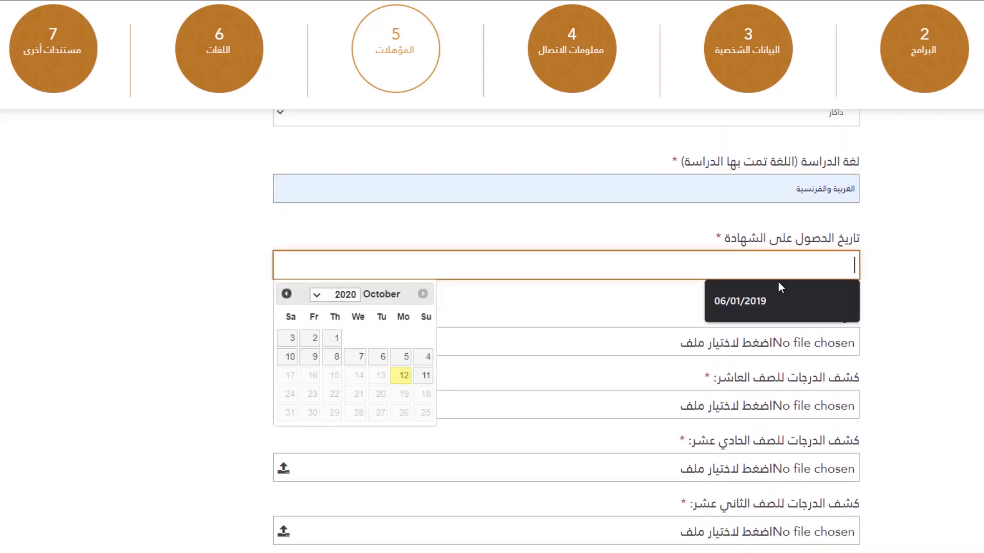
click(749, 296)
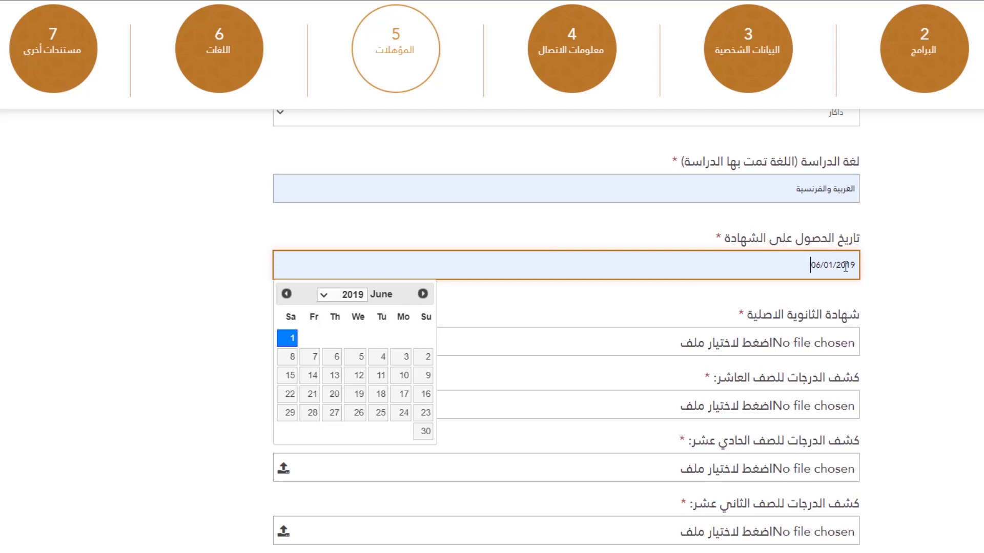
click(890, 284)
Upload الشهادة-min as the original secondary certificate and ث١-min as the tenth-grade transcript (كشف الدرجات للصف العاشر).
scroll(850, 303, down, 2)
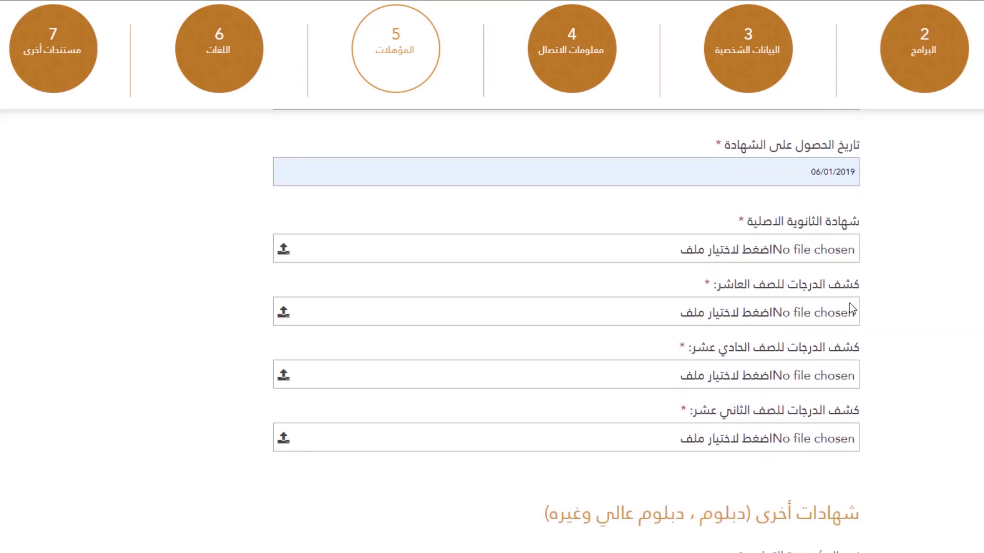
click(380, 254)
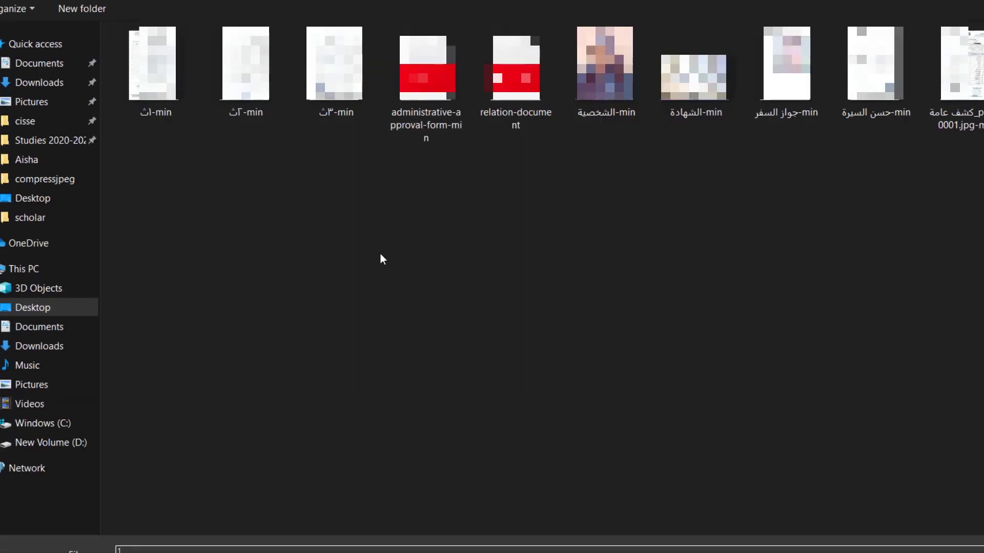
double_click(708, 72)
click(722, 311)
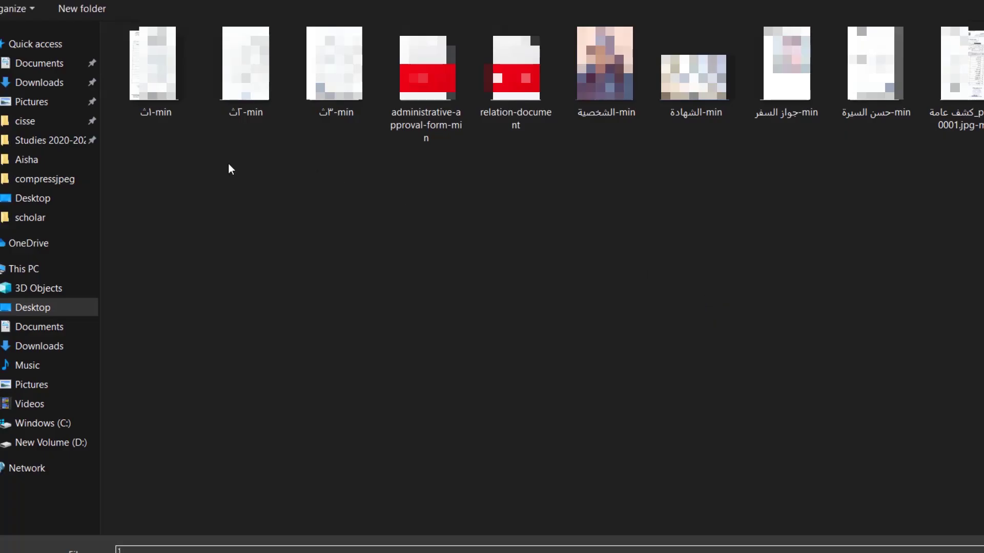
double_click(153, 64)
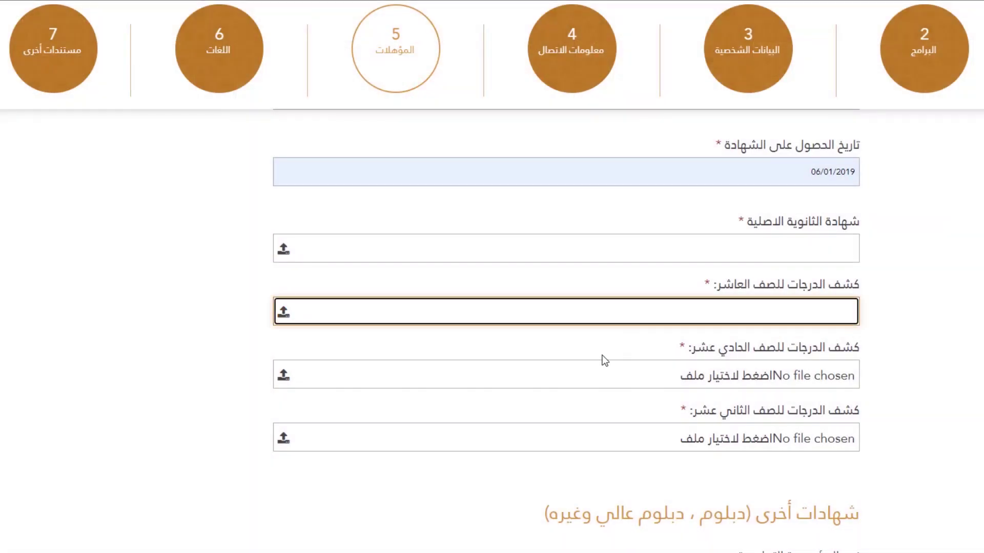
Upload ث٢-min as the eleventh-grade transcript and ث٣-min as the twelfth-grade transcript.
click(599, 375)
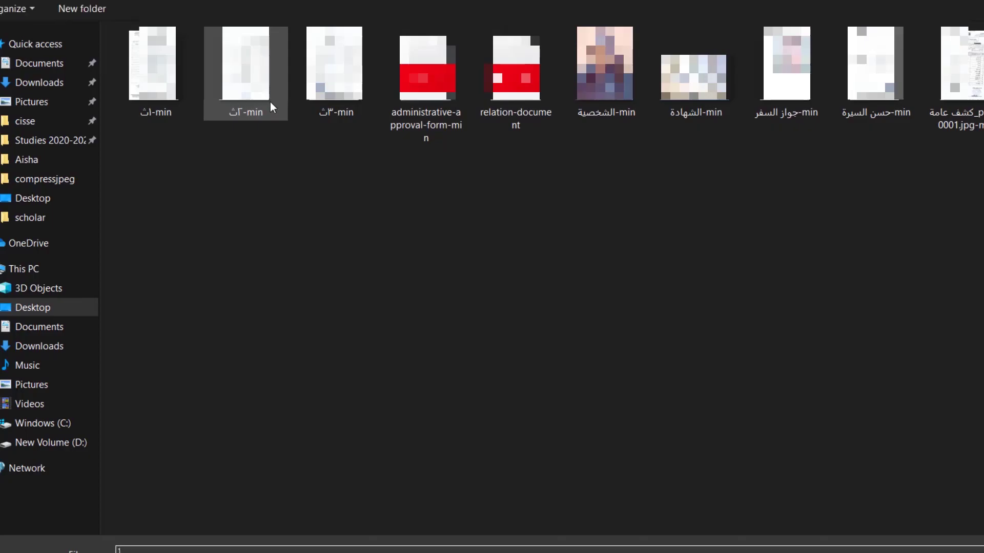
double_click(270, 102)
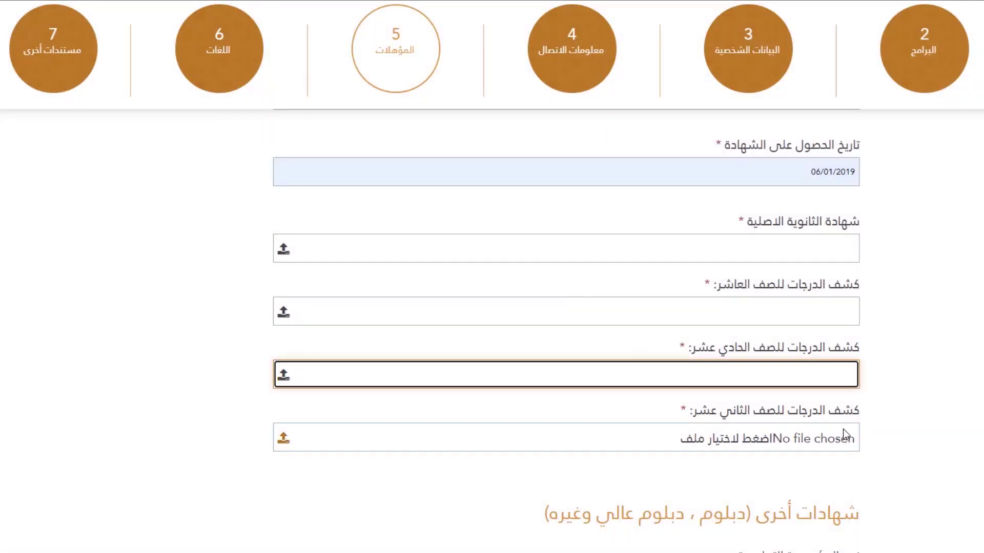
click(844, 433)
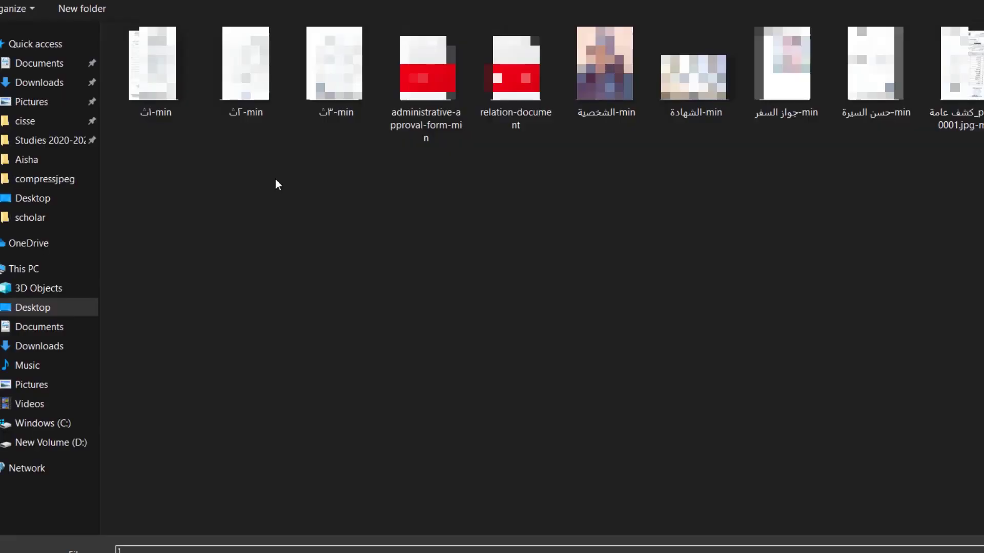
double_click(320, 97)
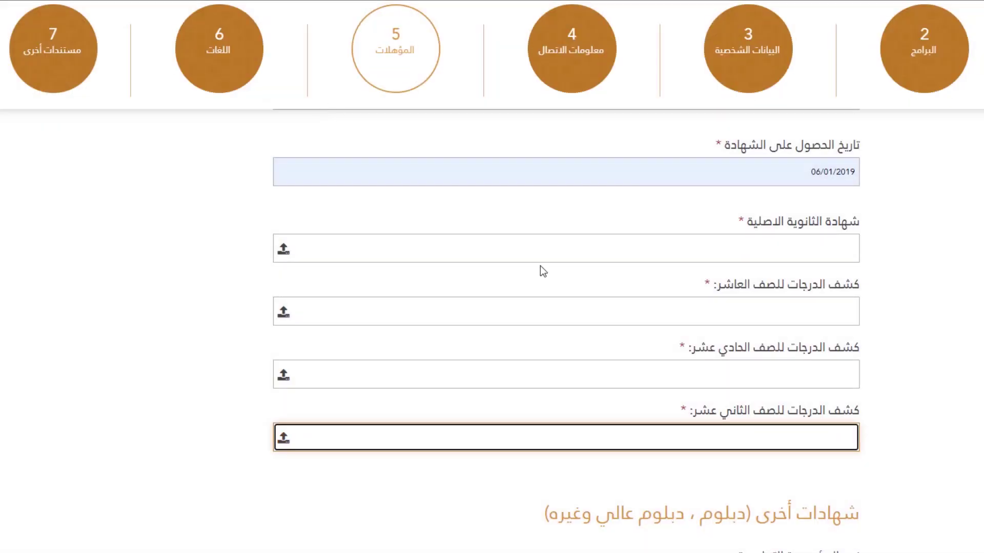
In the languages section (اللغات), select عربى as a mastered language with the proficiency level جيد جداً.
scroll(540, 266, down, 5)
scroll(540, 266, down, 2)
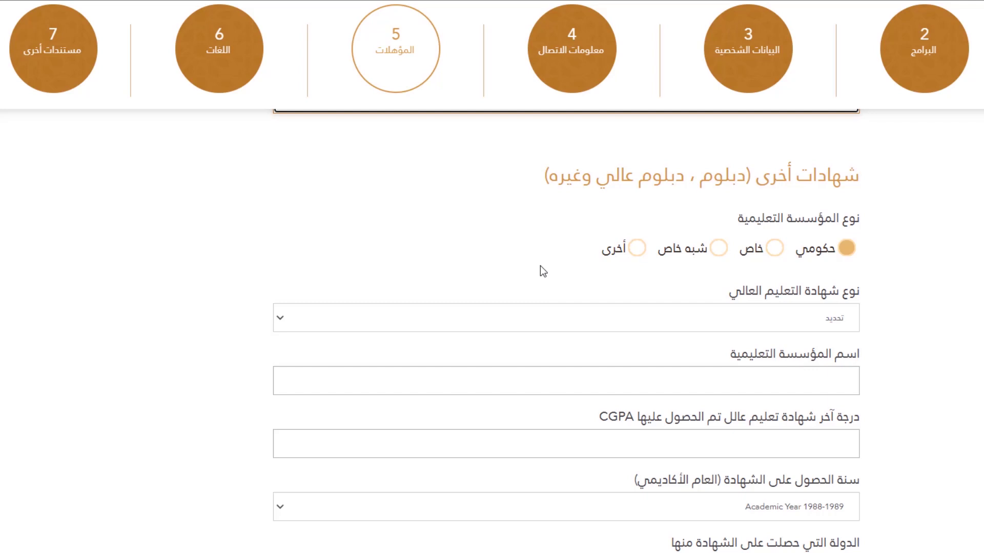
scroll(540, 266, down, 1)
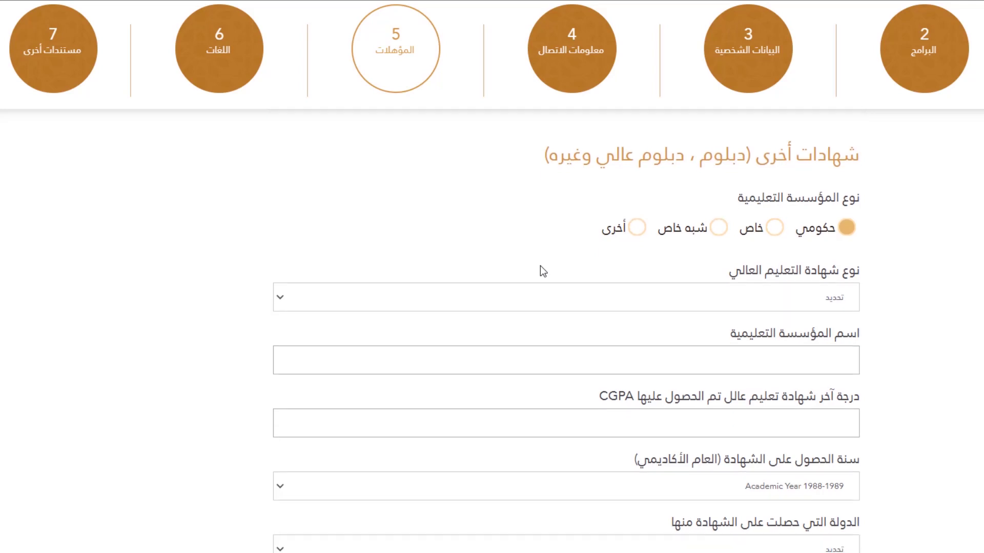
scroll(603, 411, down, 7)
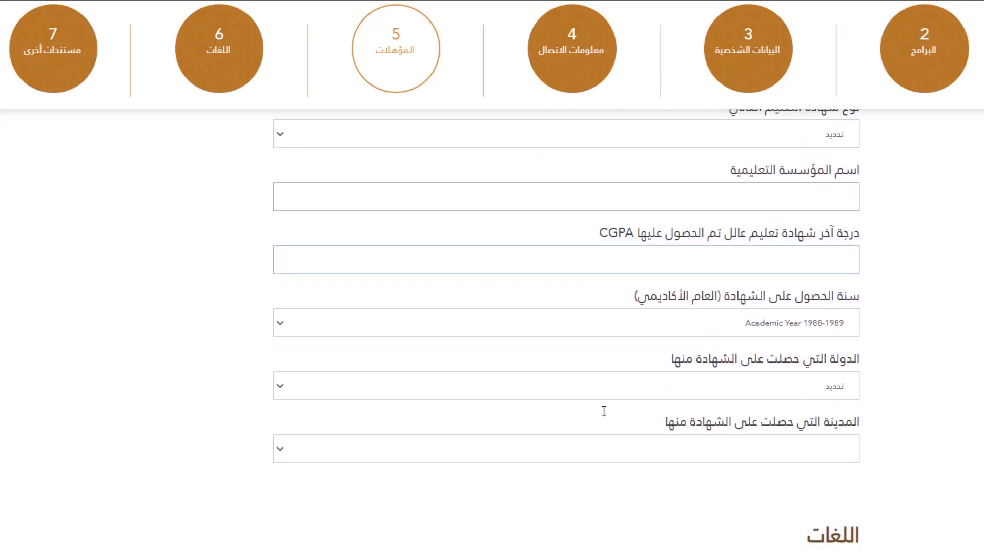
scroll(603, 411, down, 2)
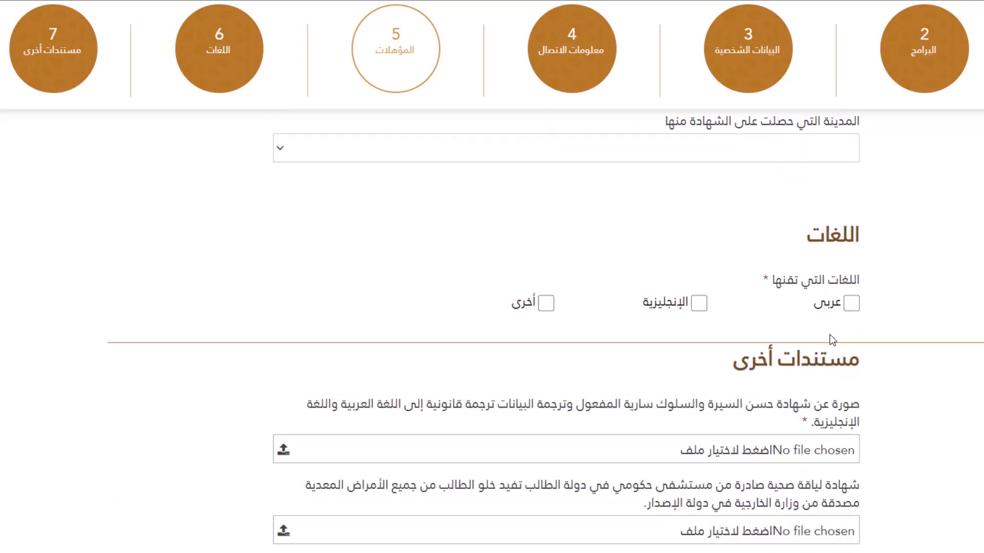
click(850, 304)
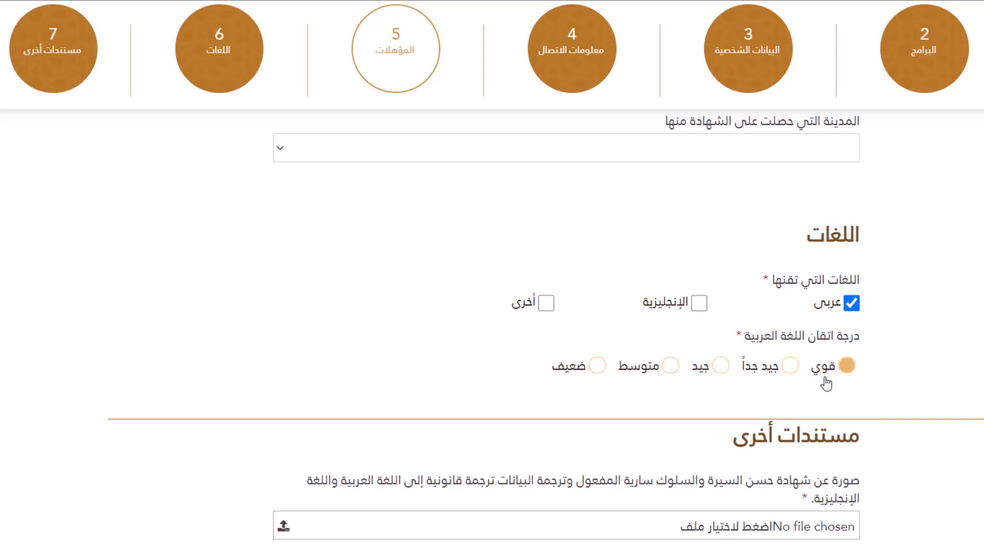
click(792, 366)
Enable other languages (أخرى) and add فرنسية and الولوفية as separate entries.
click(547, 306)
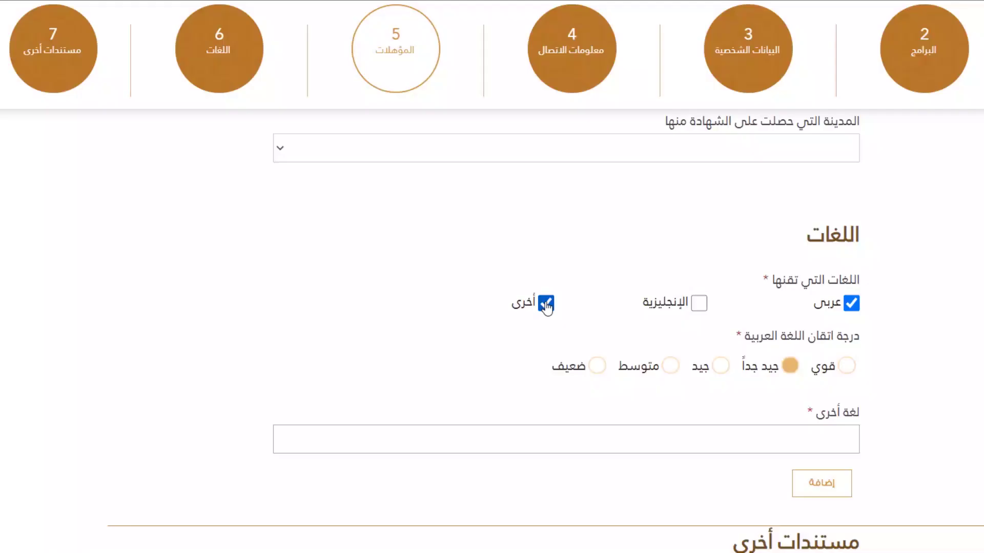
click(707, 430)
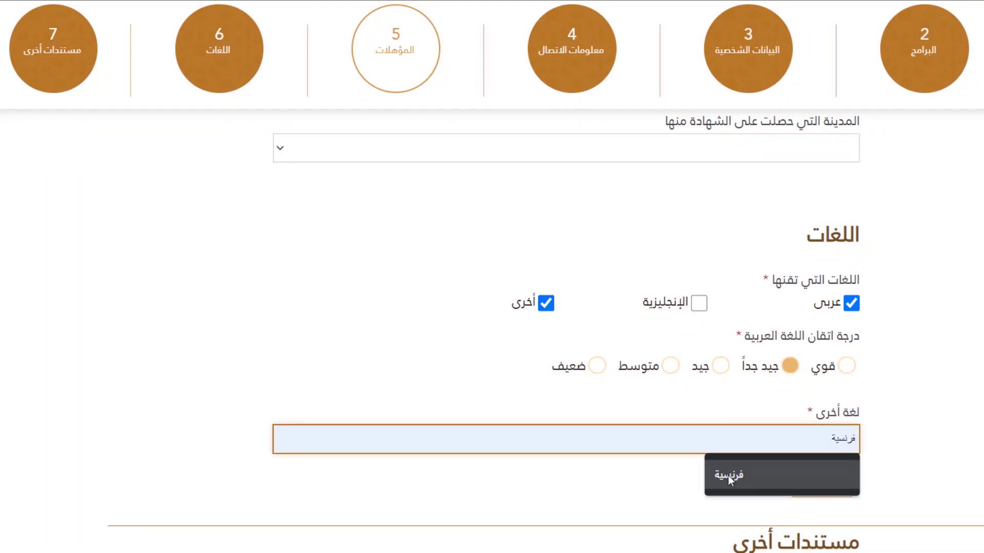
click(727, 476)
click(818, 486)
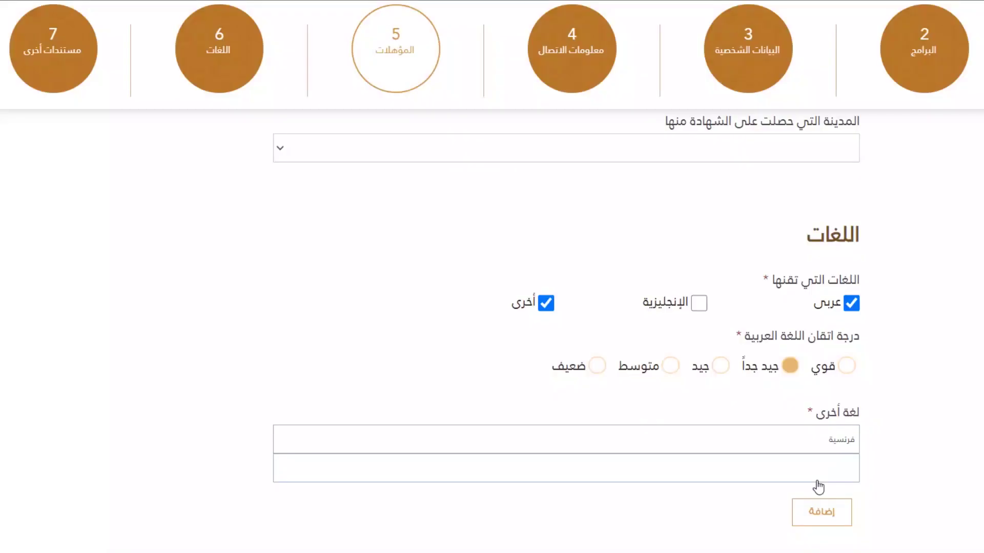
click(792, 471)
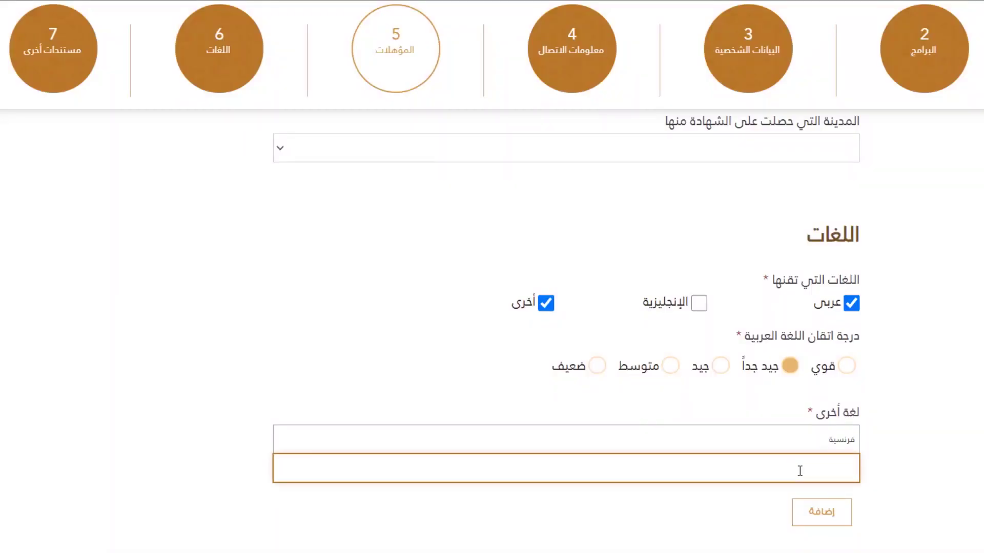
text(الولوفية)
click(830, 520)
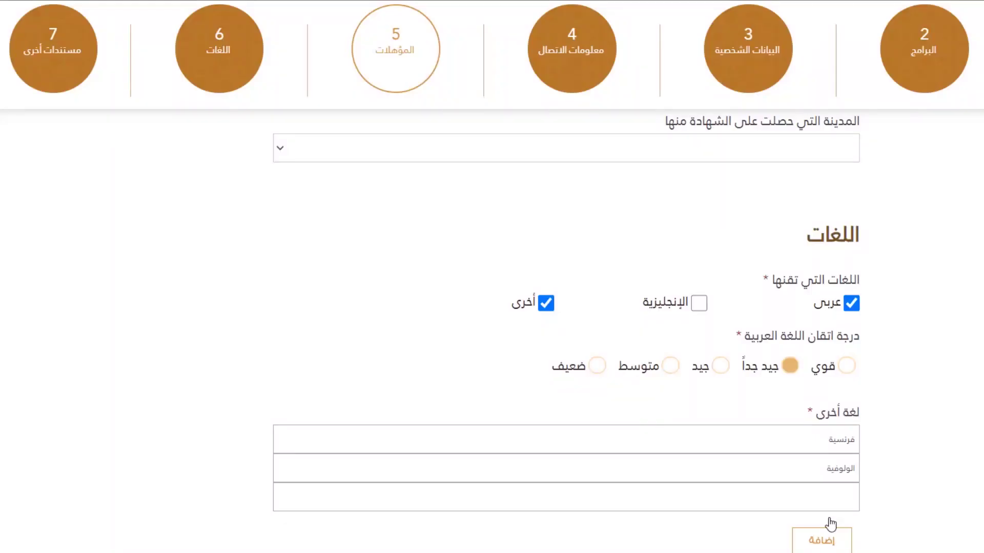
Upload حسن السيرة-min as the good-conduct certificate and attach a file as the health fitness certificate (شهادة لياقة صحية).
scroll(831, 524, down, 6)
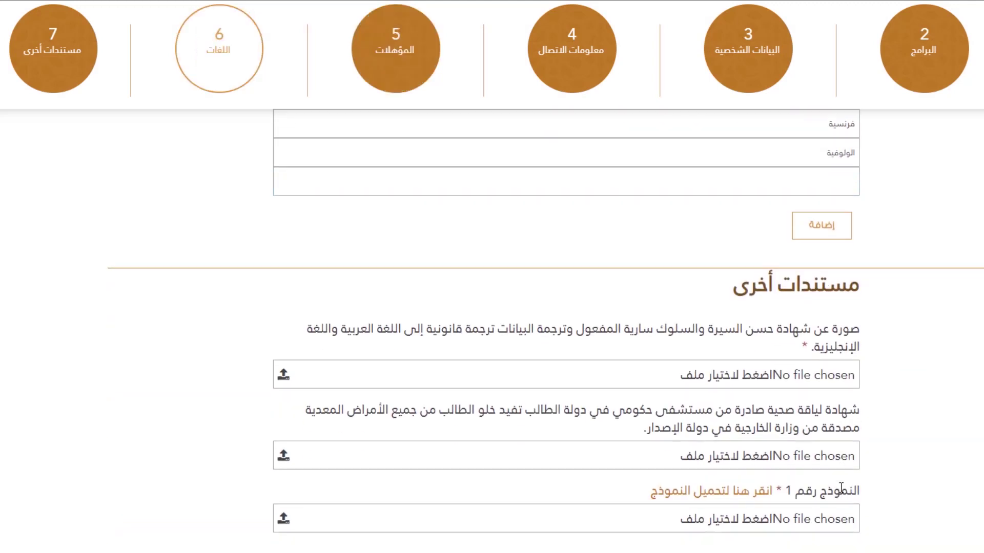
scroll(841, 488, down, 1)
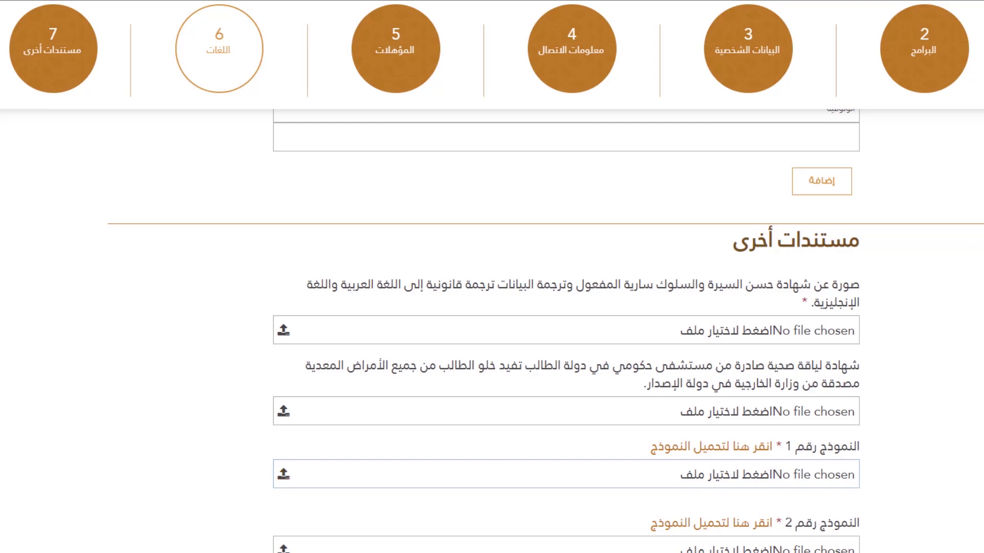
scroll(546, 331, down, 2)
scroll(546, 331, down, 1)
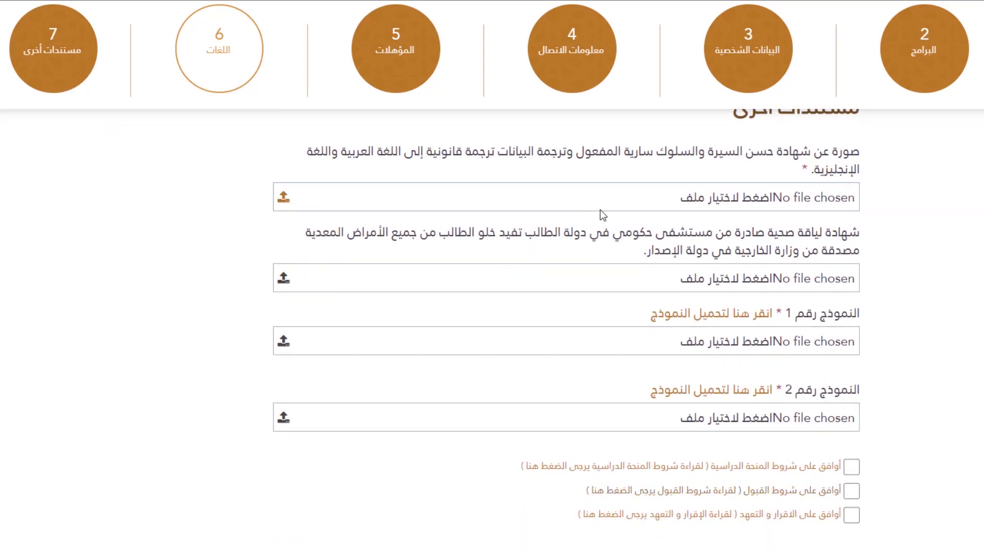
click(701, 203)
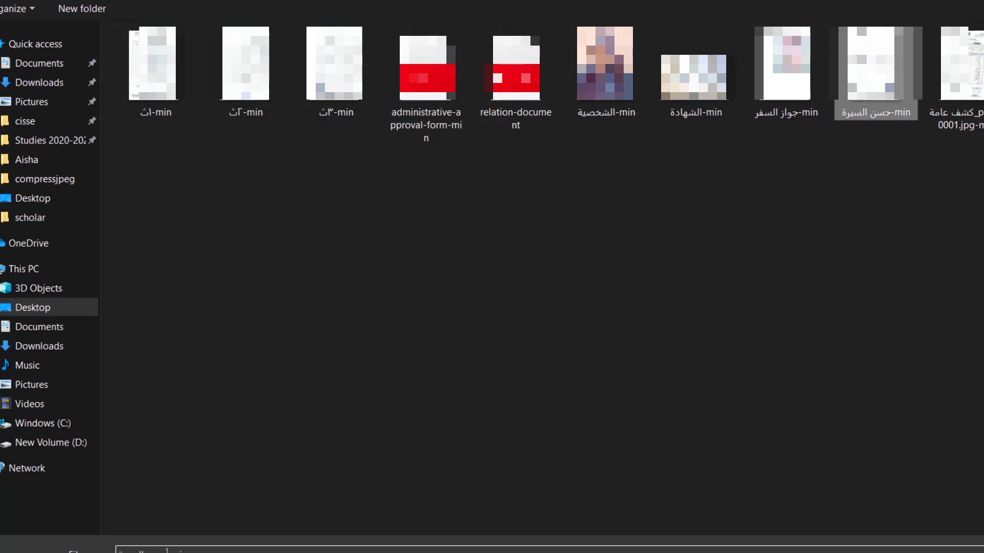
double_click(834, 87)
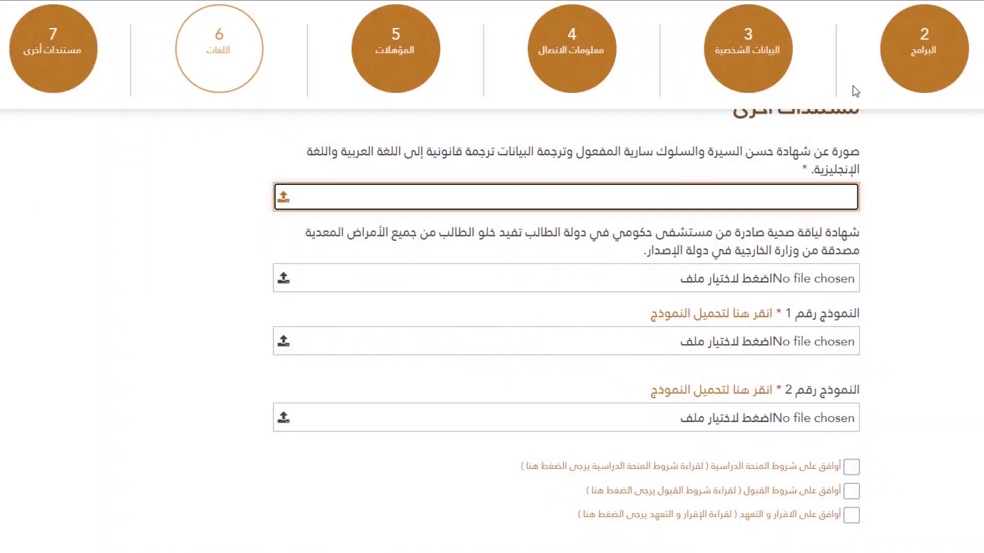
click(773, 281)
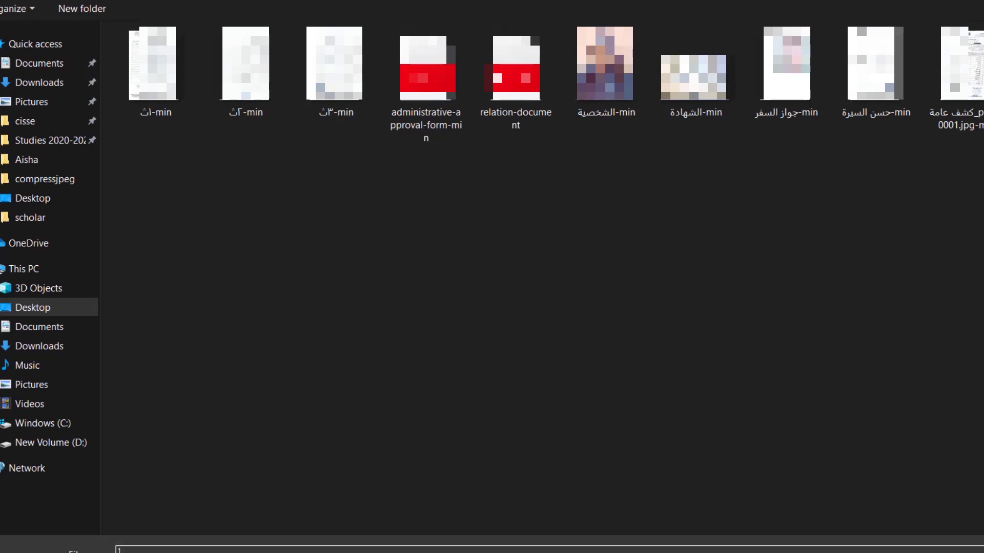
double_click(685, 67)
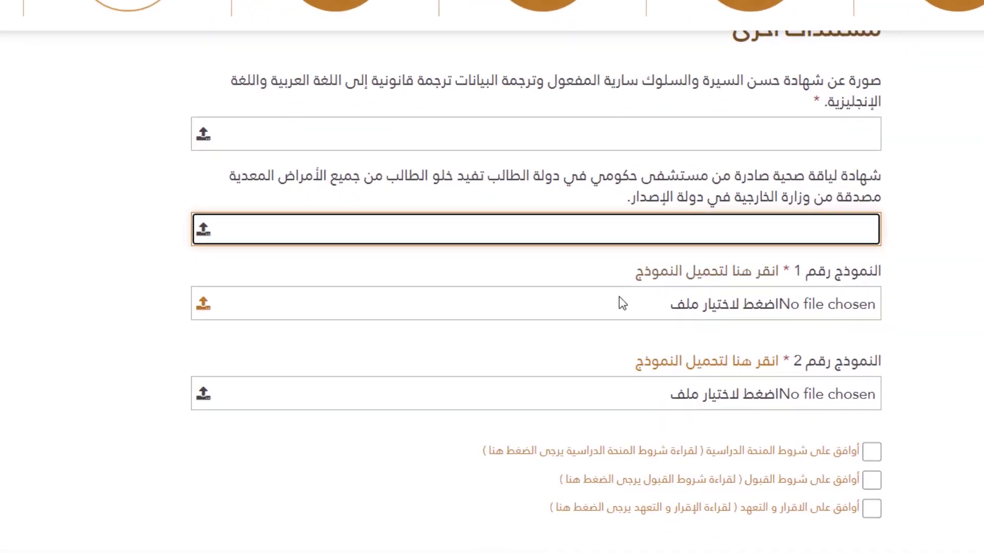
Download the templates for النموذج رقم 1 and النموذج رقم 2, and open the downloaded administrative approval form in Word.
click(706, 163)
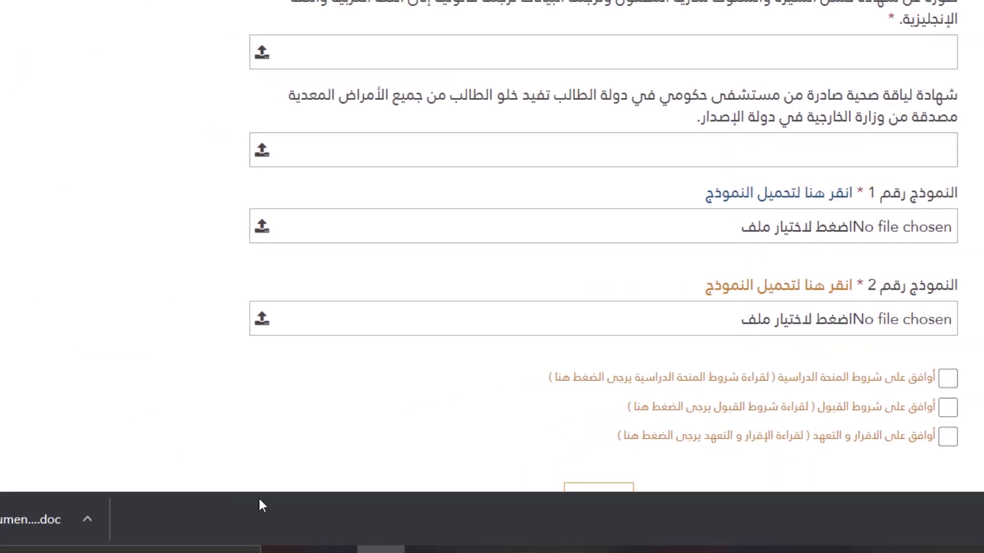
click(843, 287)
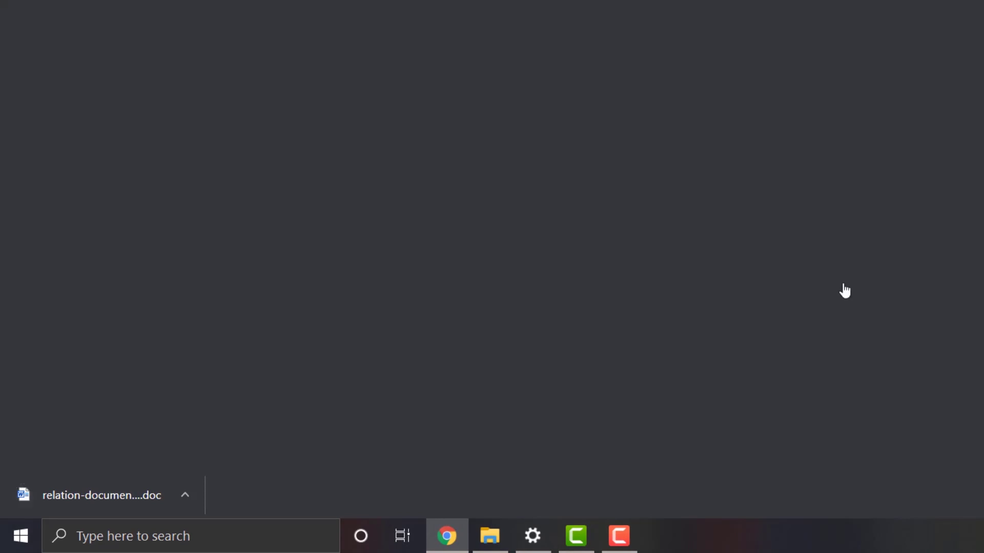
click(115, 488)
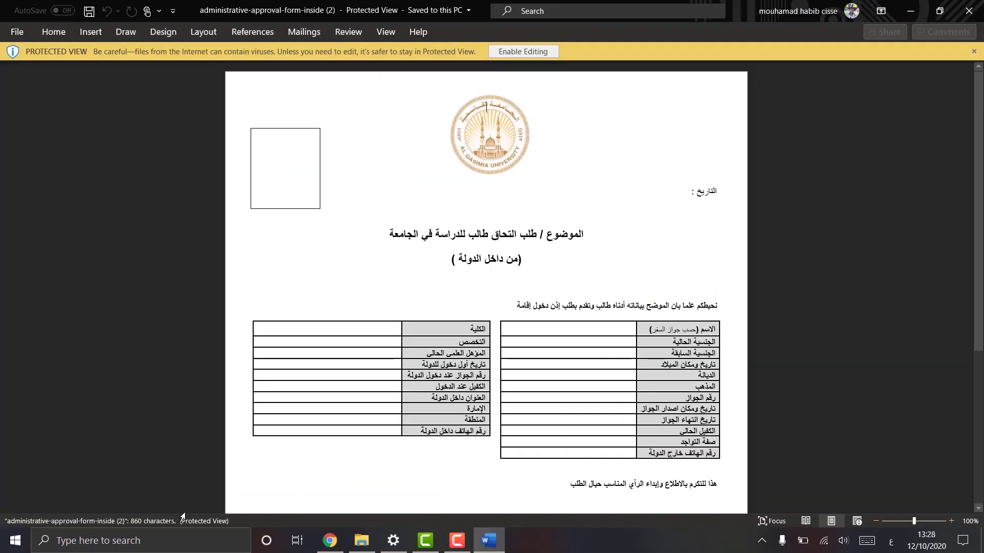
Examine the administrative approval form's applicant tables and its list of required attachments (المرفقات المطلوبة).
scroll(427, 397, down, 3)
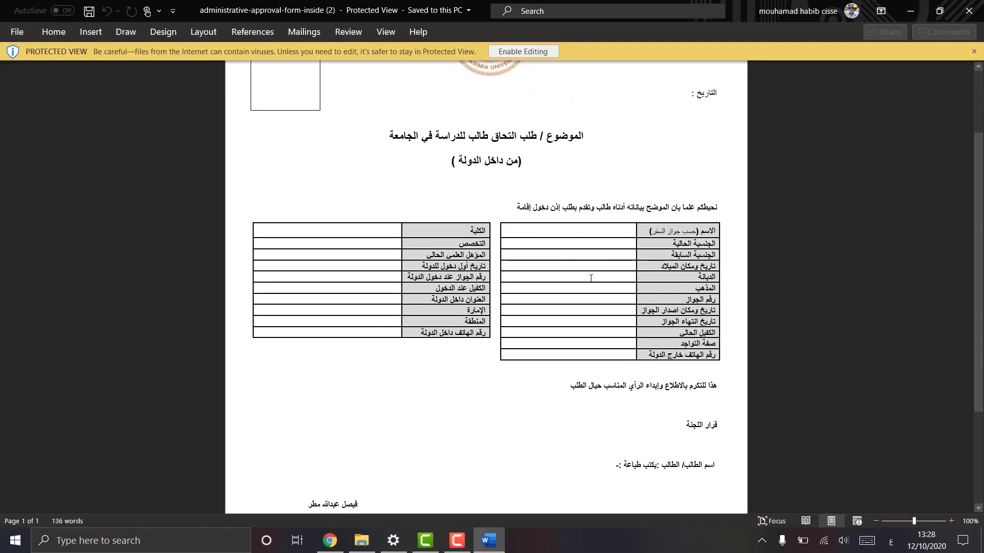
scroll(594, 279, down, 4)
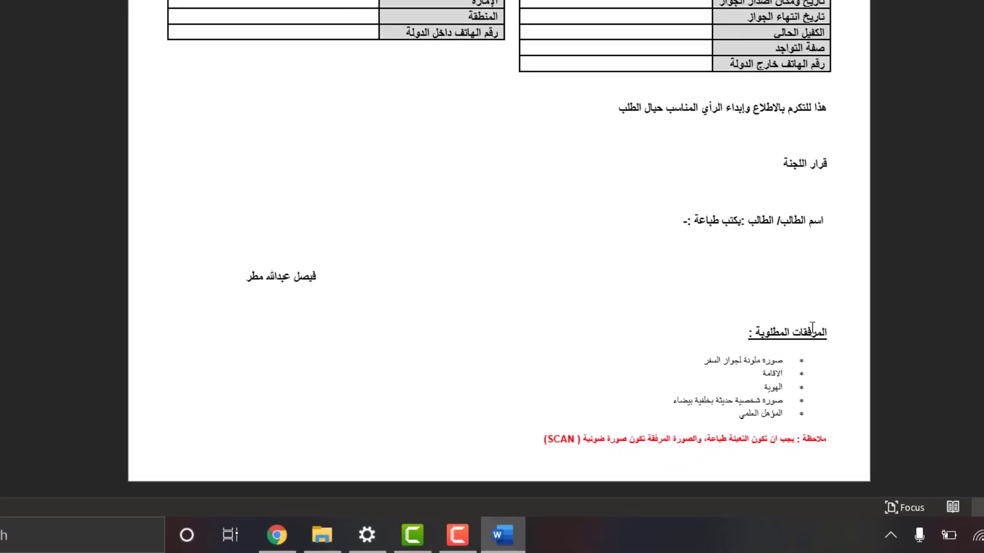
drag(826, 333, 772, 313)
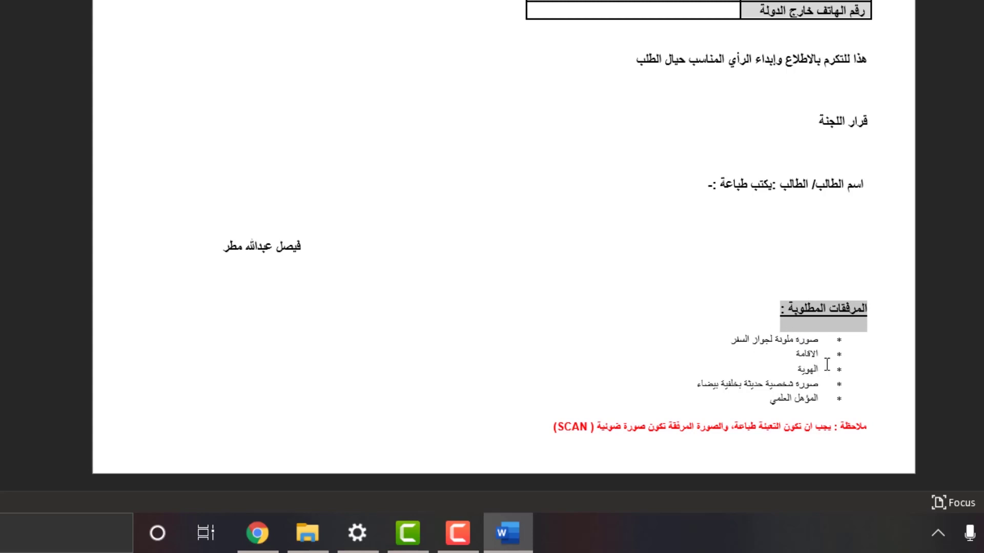
scroll(694, 364, down, 3)
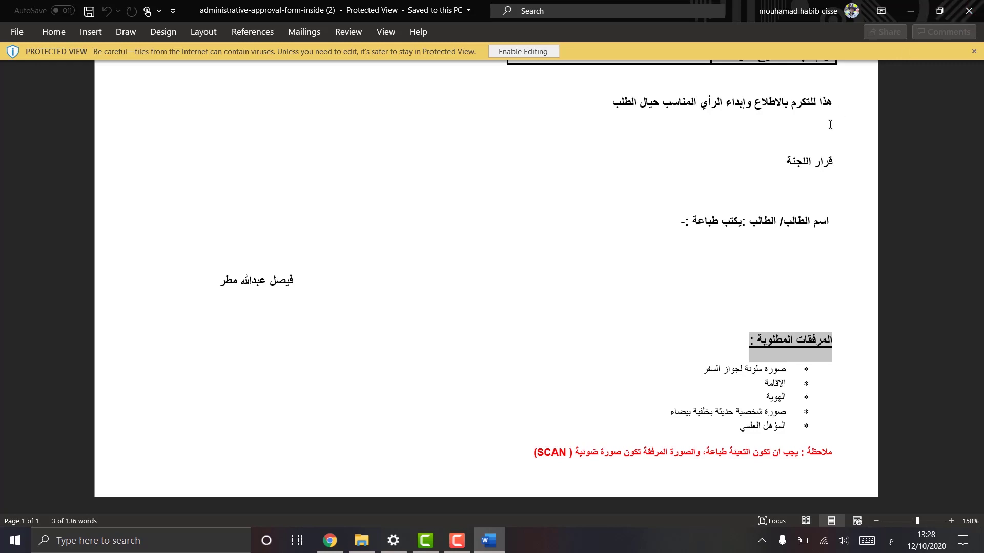
scroll(811, 138, up, 5)
scroll(811, 139, up, 7)
scroll(811, 139, down, 3)
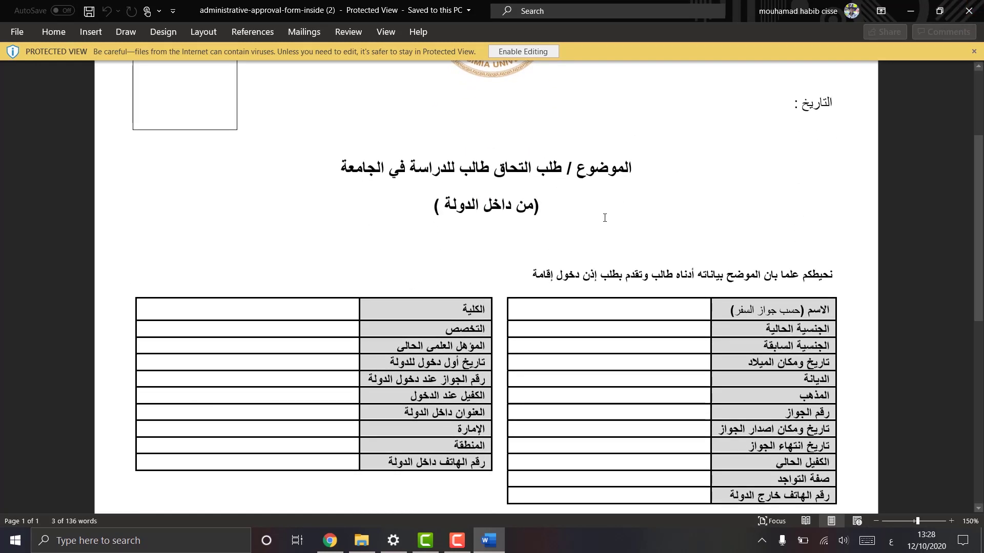
Enable editing of the administrative approval form and dismiss the translation suggestion.
click(542, 50)
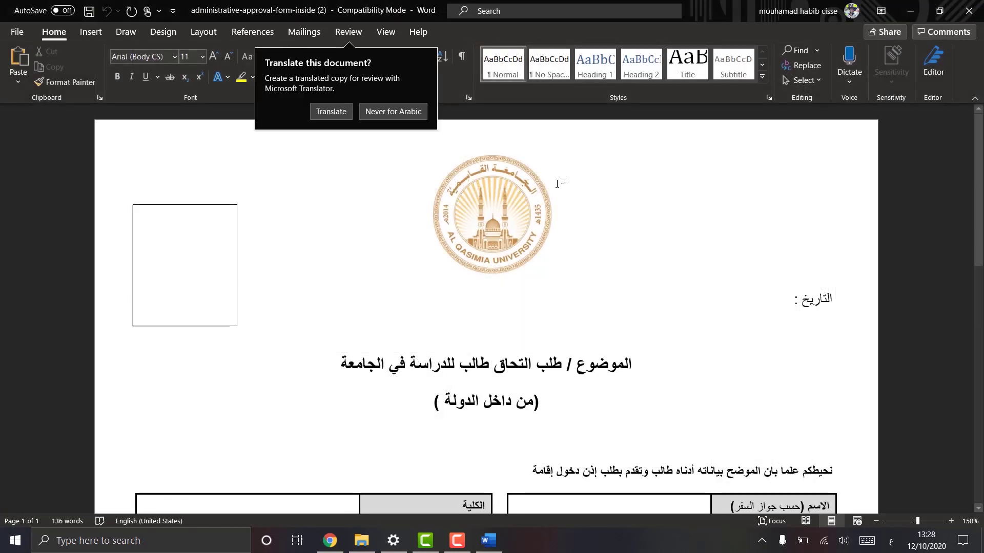
scroll(557, 183, down, 5)
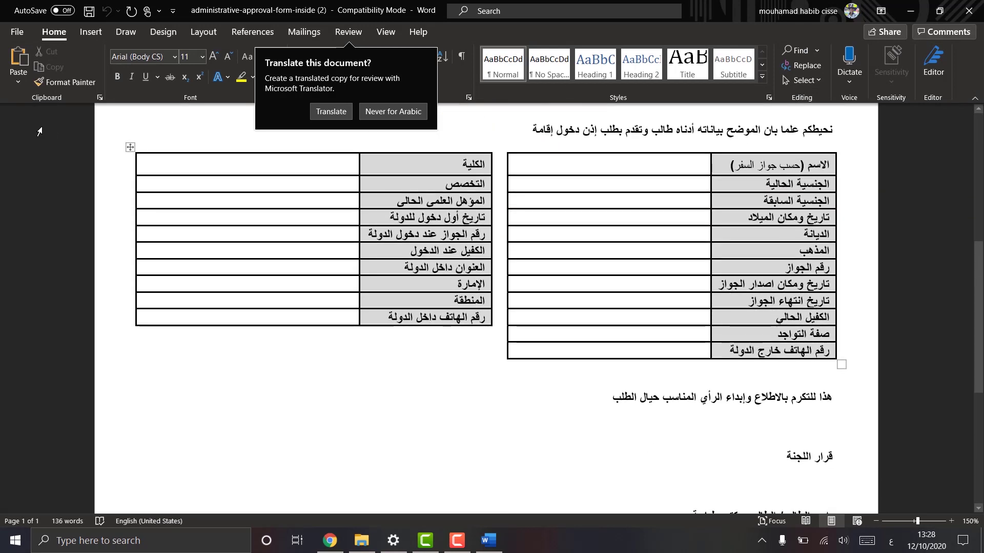
click(147, 150)
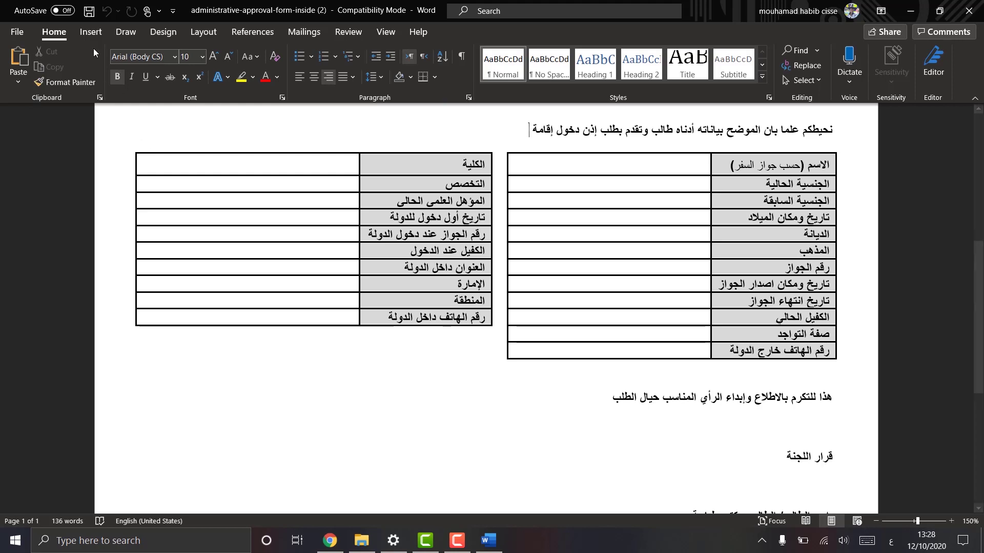
Save the administrative approval form as a PDF named administrative-approval-form-inside (2) in the Downloads folder.
click(7, 34)
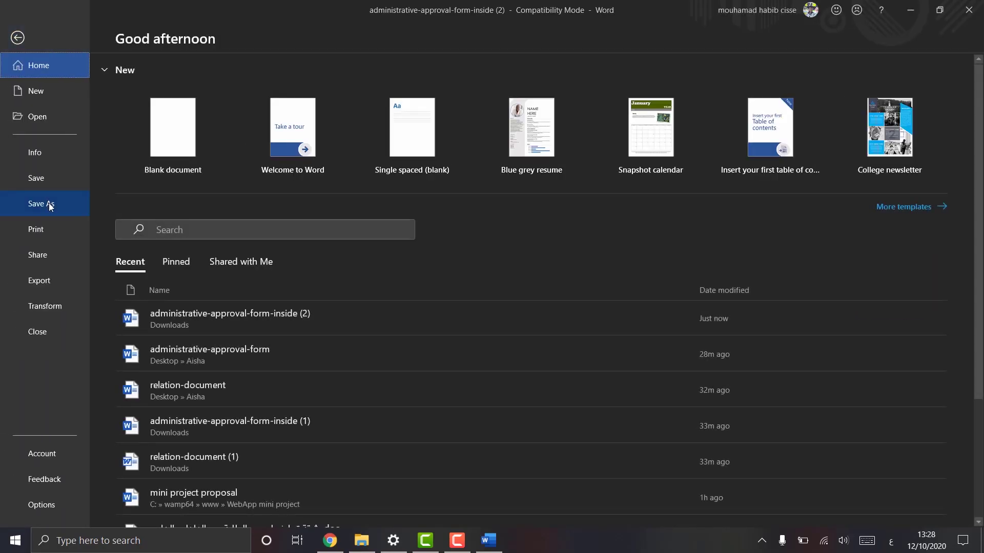
click(48, 203)
click(189, 264)
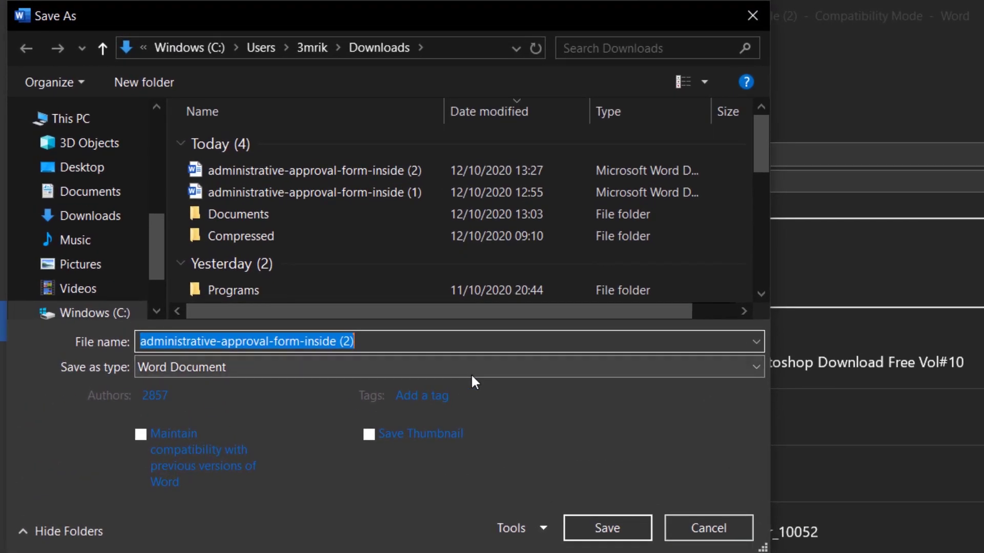
click(298, 236)
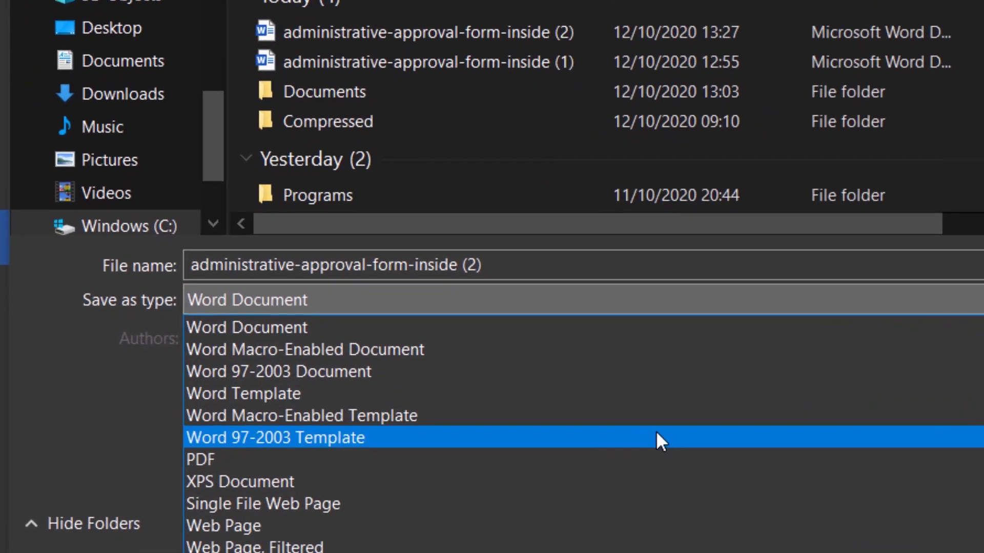
click(656, 432)
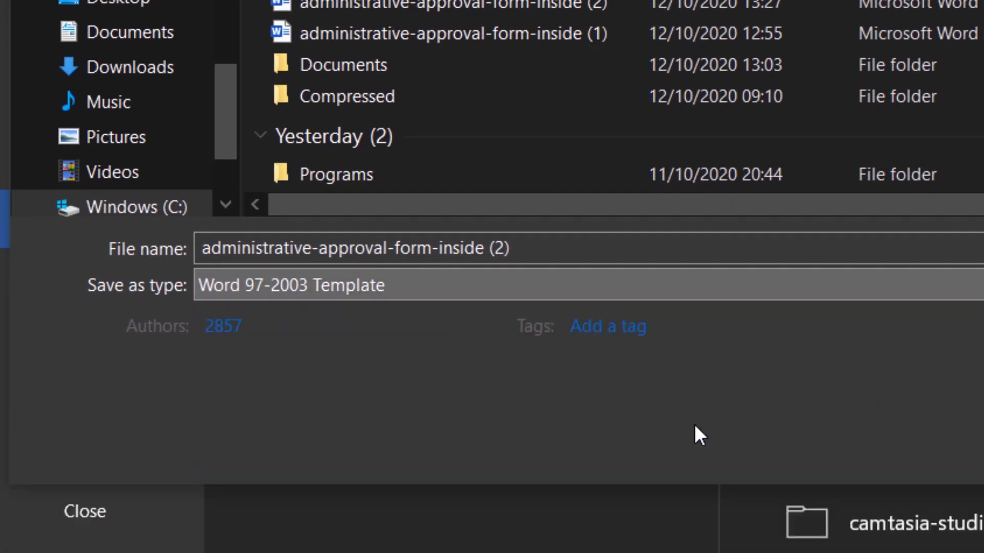
click(737, 307)
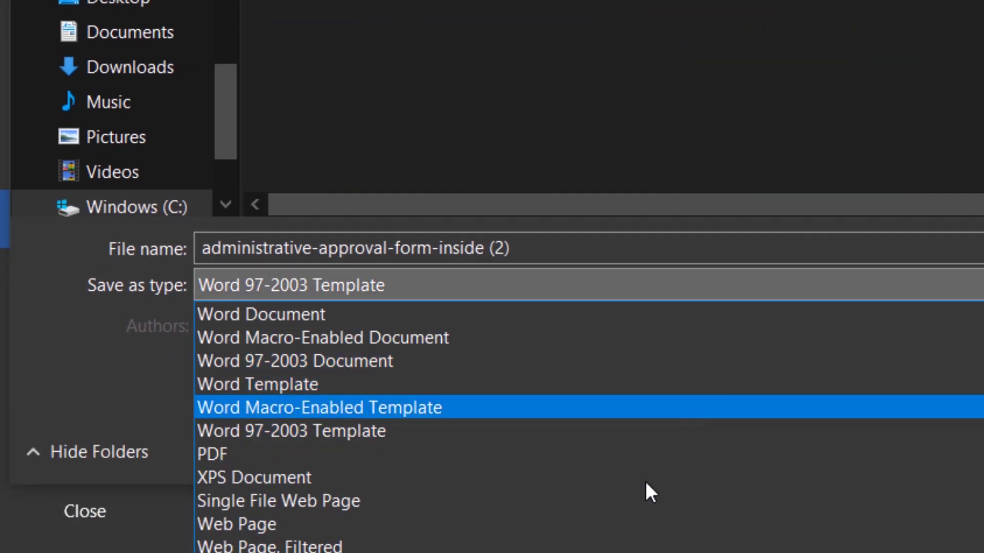
click(710, 455)
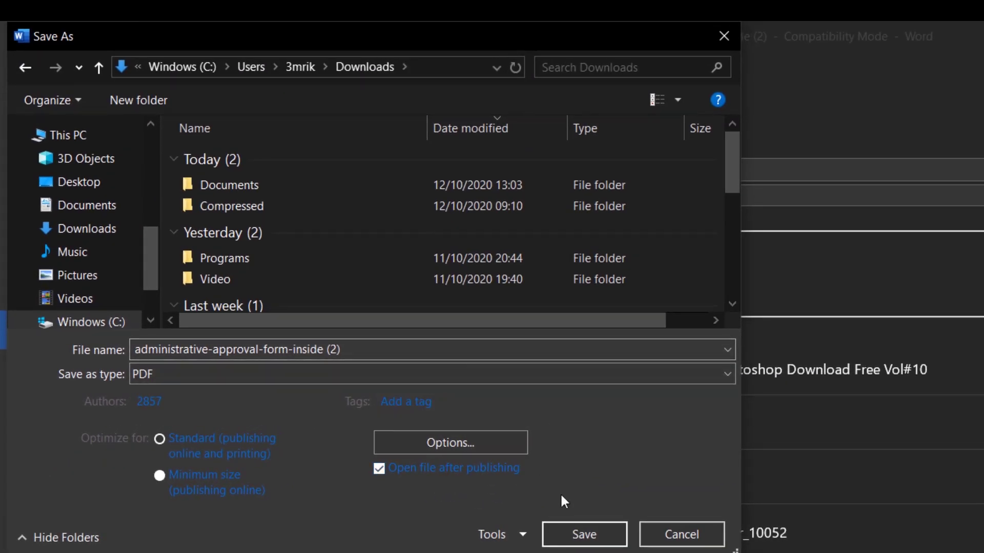
click(569, 533)
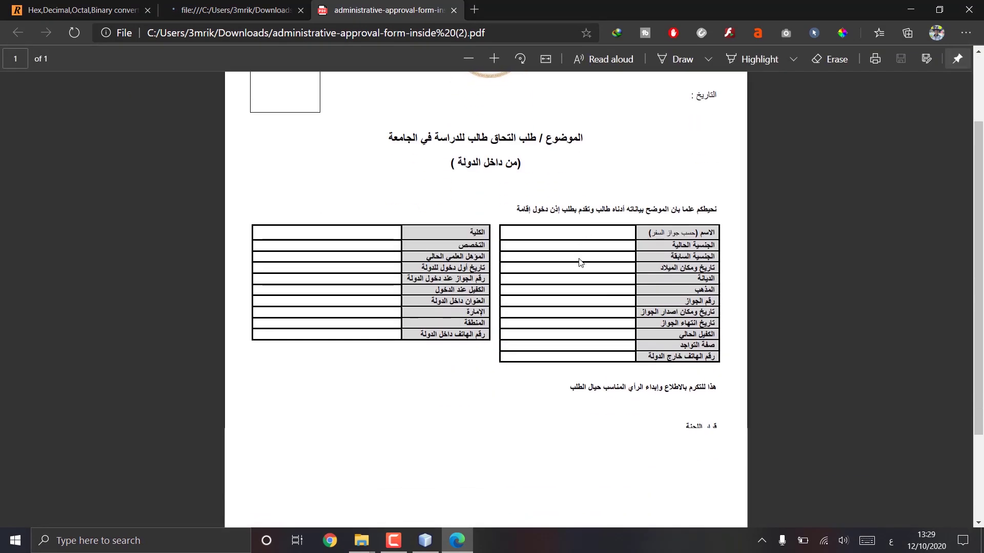
Look over the exported PDF form, close it and return to the university registration form in Chrome.
scroll(581, 263, down, 2)
click(972, 4)
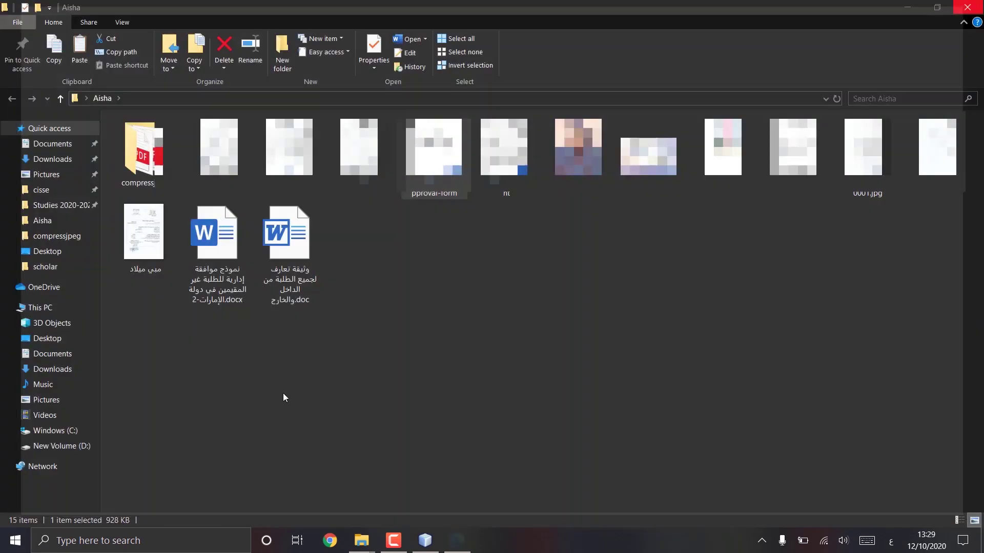
click(297, 540)
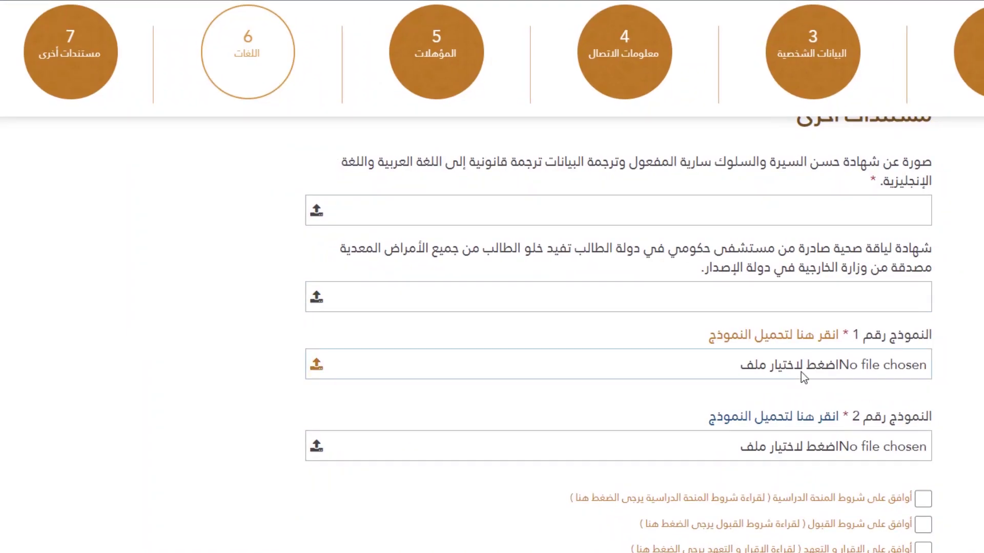
Upload relation-document as النموذج رقم 1 and administrative-approval-form-min as النموذج رقم 2.
click(781, 367)
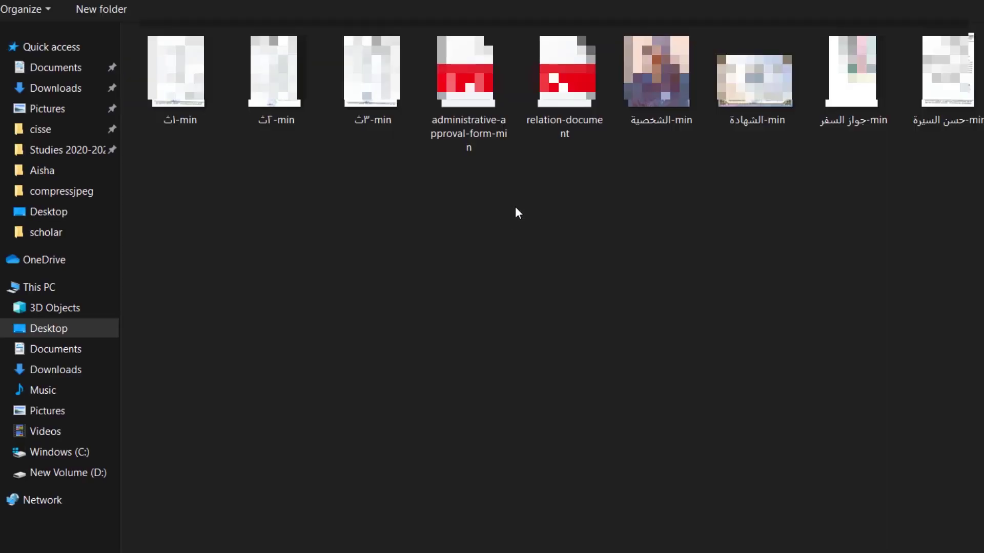
double_click(571, 110)
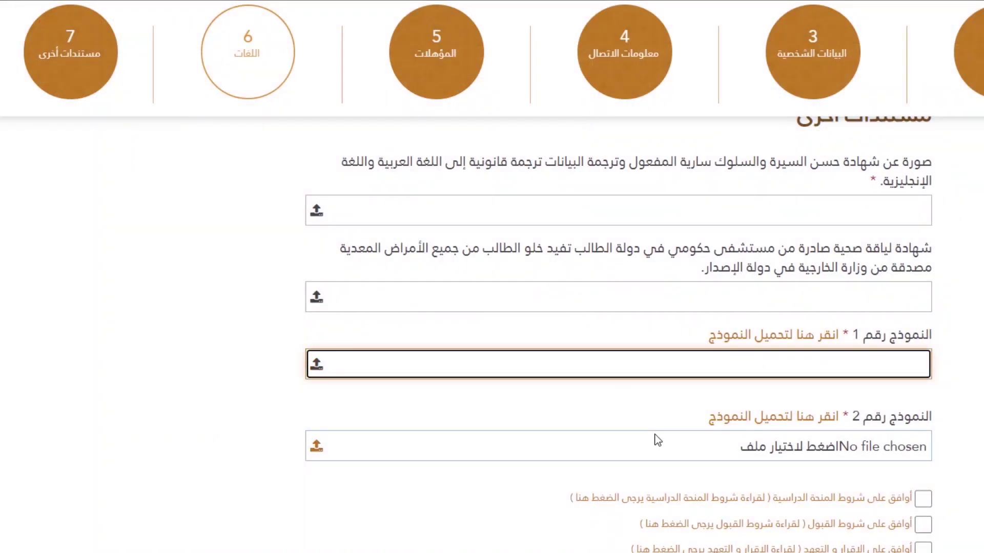
click(657, 440)
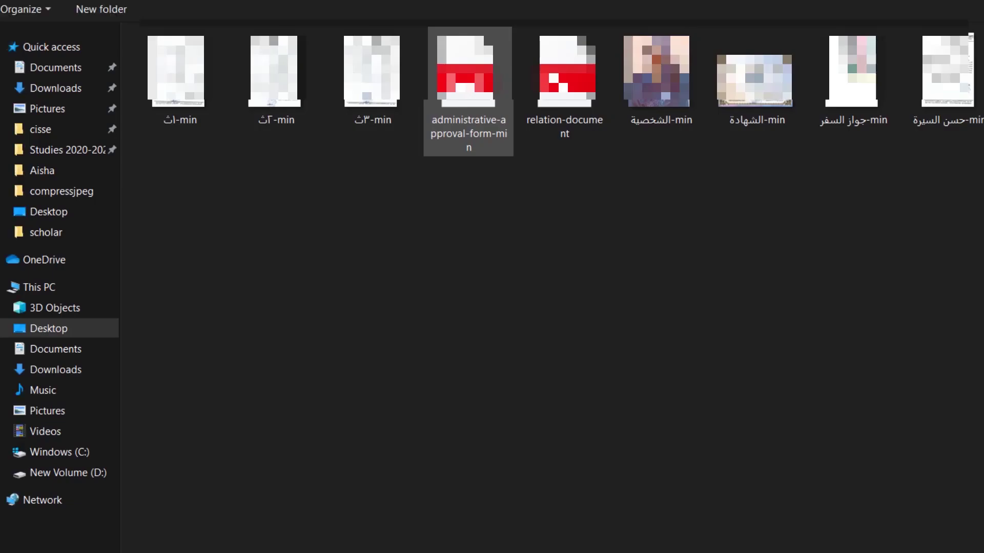
double_click(466, 86)
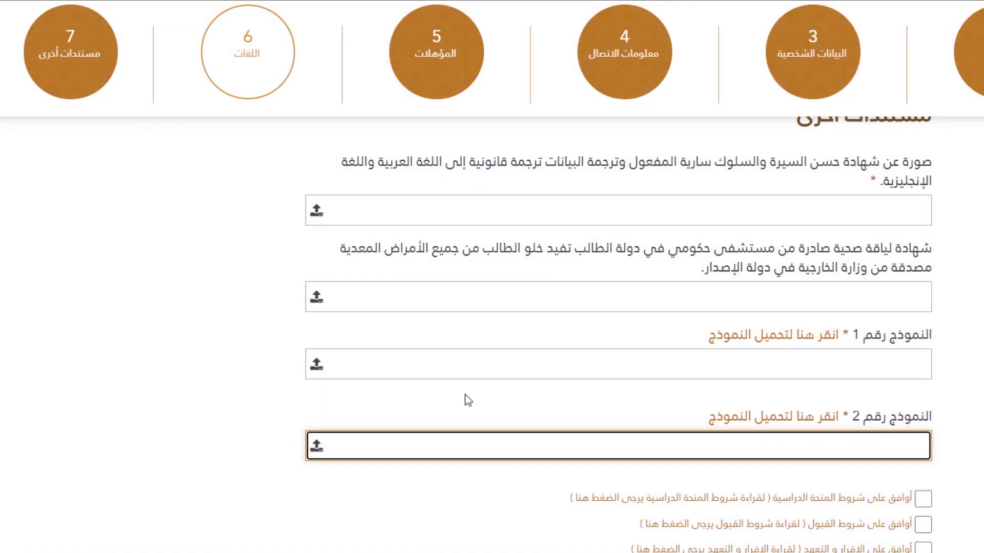
Accept the scholarship terms, the admission terms and the declaration and pledge, and submit the registration form.
scroll(468, 401, down, 2)
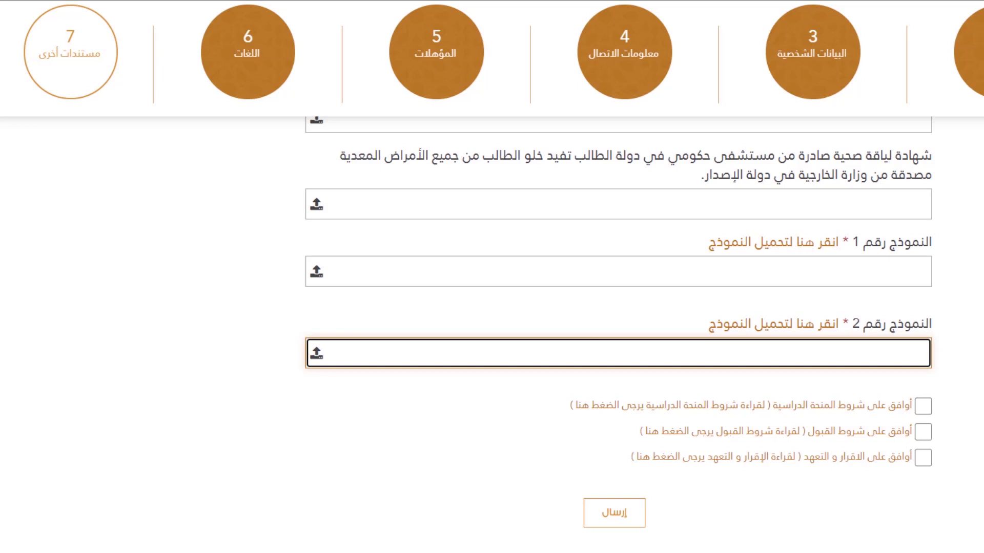
click(924, 407)
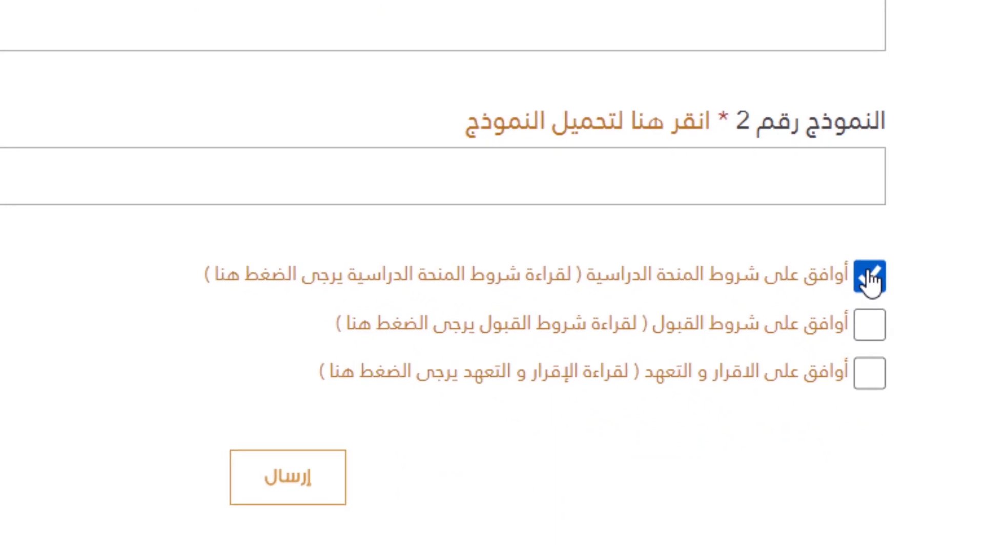
click(869, 334)
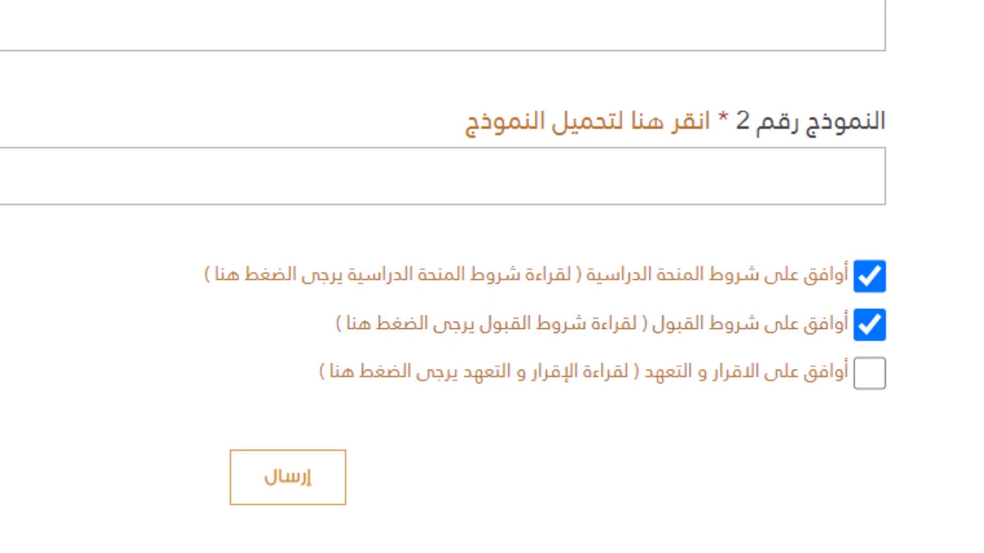
click(869, 379)
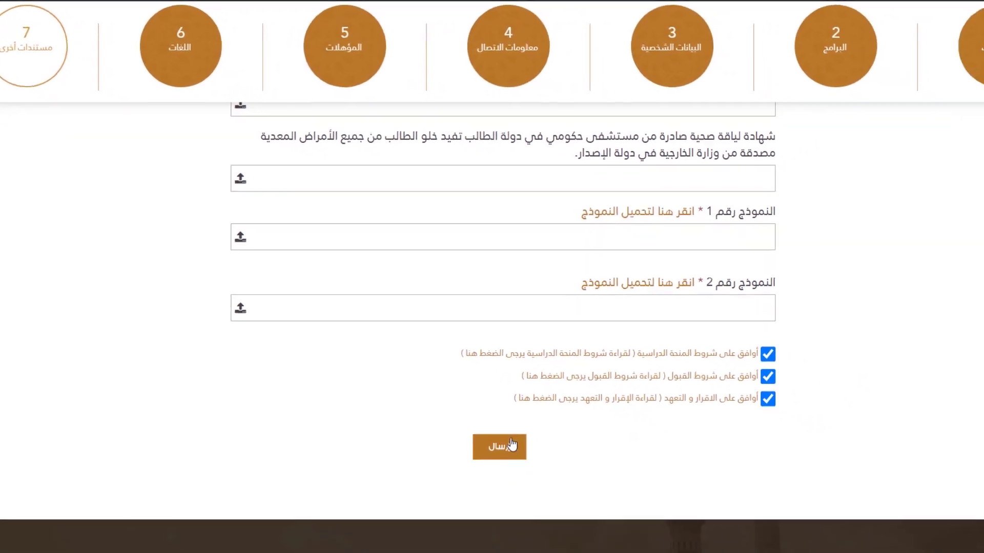
click(500, 439)
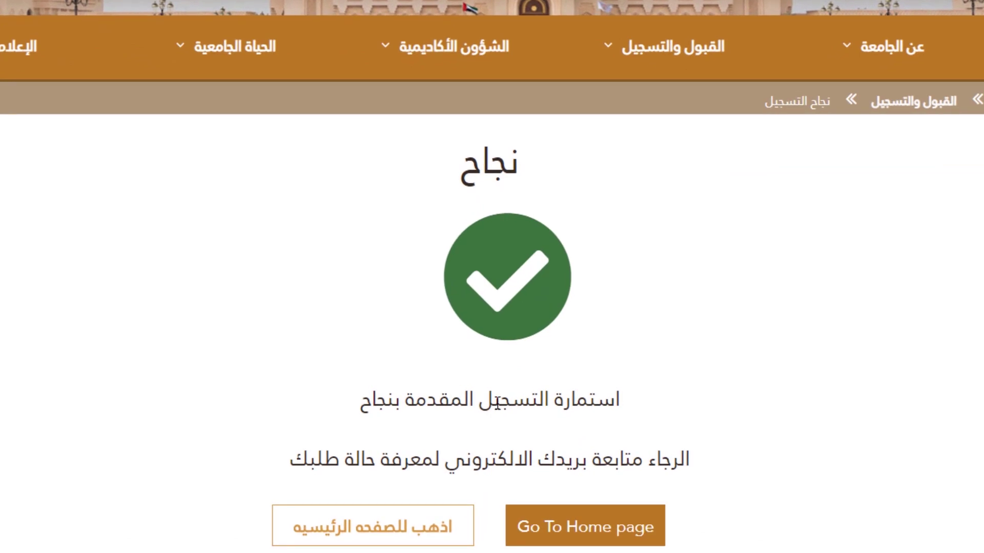
scroll(497, 404, down, 2)
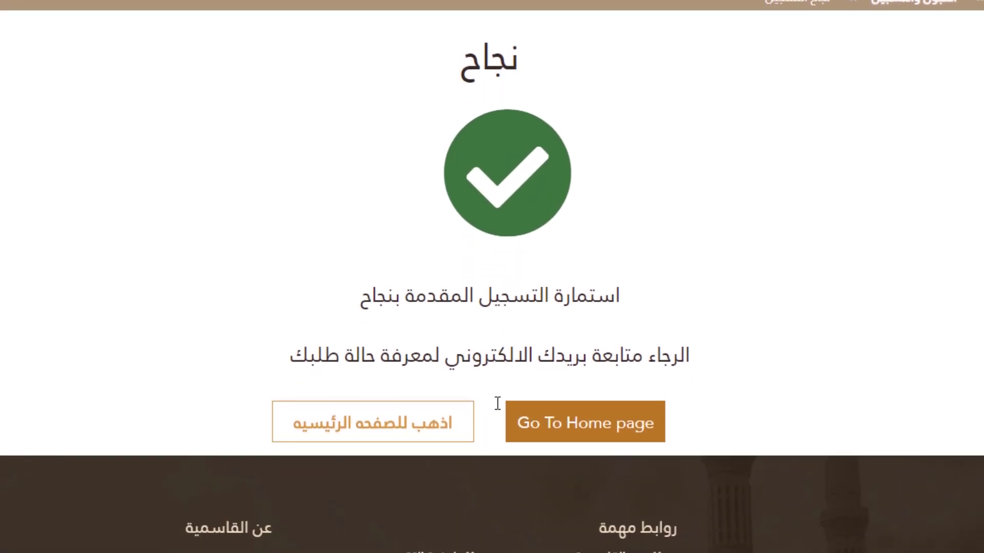